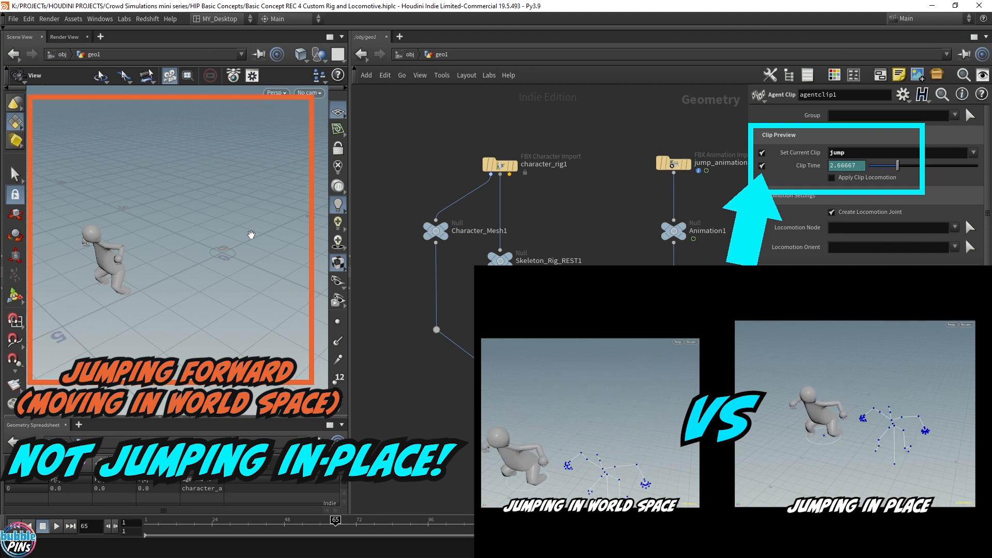
# Scrub through the jump animation and orbit the viewport to examine how the character moves through space.
pyautogui.scroll(3, 206, 257)
pyautogui.moveTo(207, 257); pyautogui.dragTo(241, 252)
pyautogui.hotkey('ctrl', 'Up')
pyautogui.moveTo(149, 521); pyautogui.dragTo(260, 521)
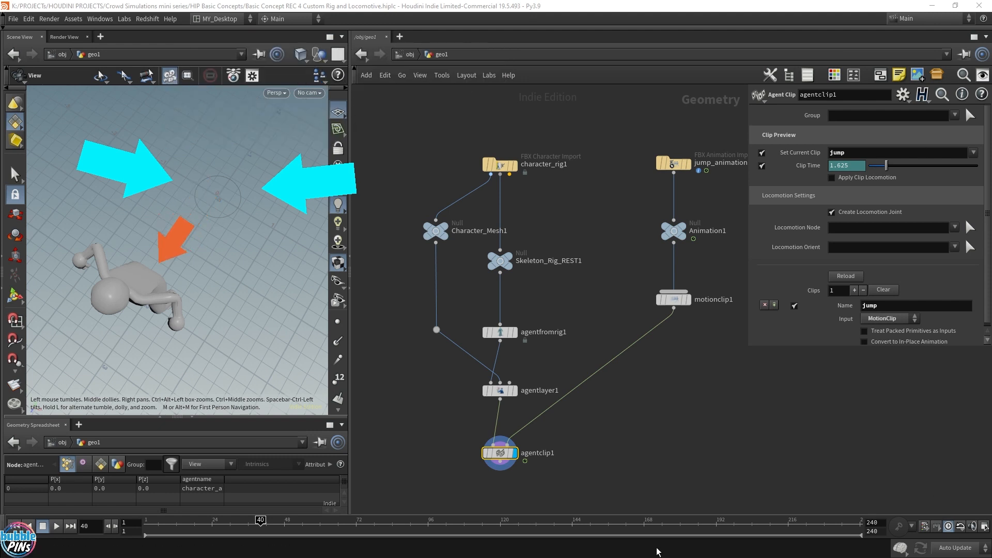
pyautogui.moveTo(260, 522)
pyautogui.mouseDown()
pyautogui.moveTo(176, 522)
pyautogui.moveTo(279, 523)
pyautogui.moveTo(207, 523)
pyautogui.moveTo(267, 532)
pyautogui.mouseUp()
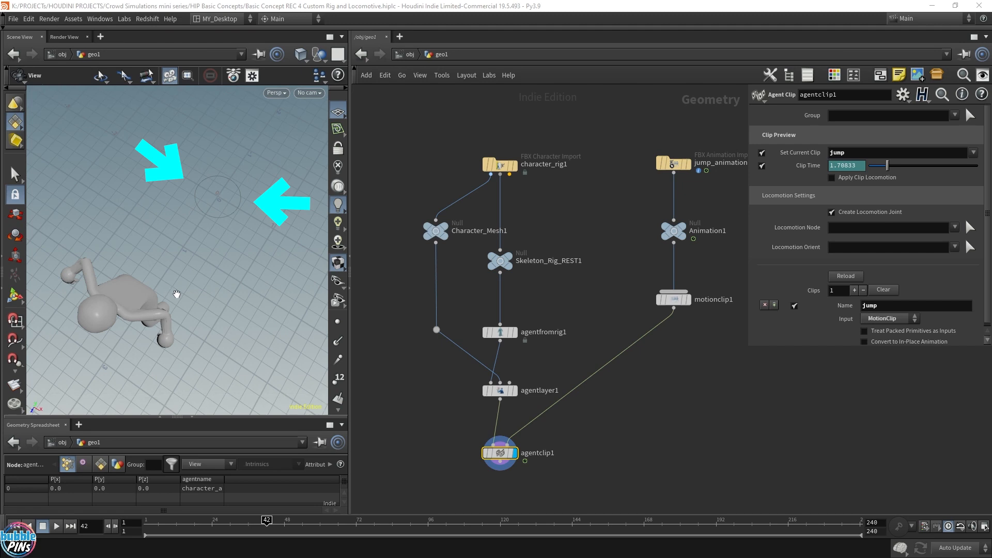
pyautogui.moveTo(177, 294); pyautogui.dragTo(208, 256)
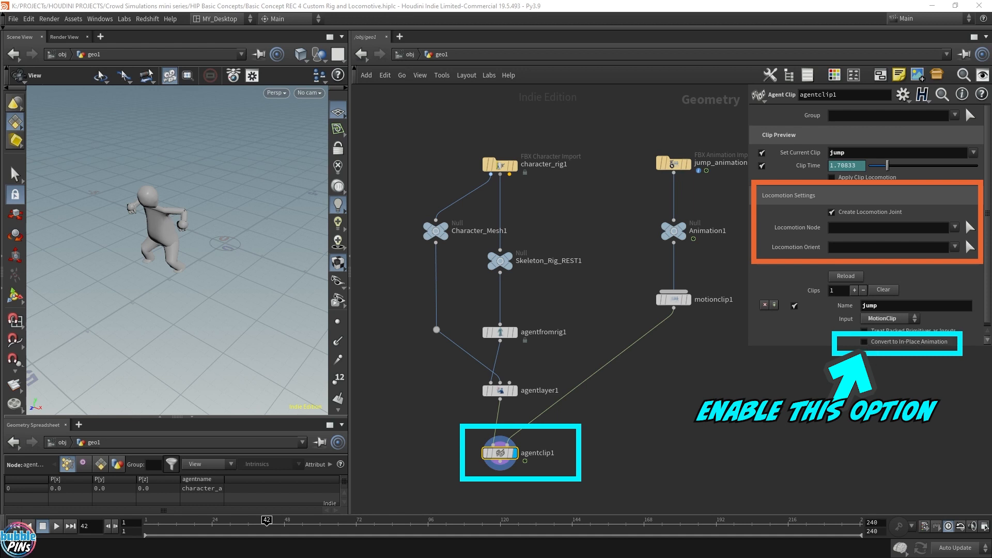
# Enable Convert to In-Place Animation on agentclip1 and open the node's error information.
pyautogui.click(864, 341)
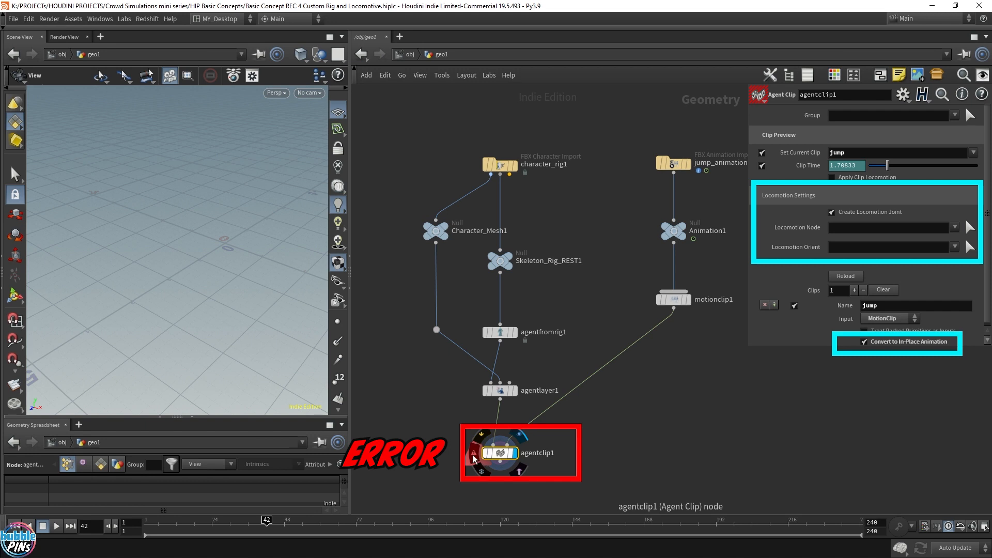
pyautogui.click(473, 455)
pyautogui.moveTo(843, 305); pyautogui.dragTo(712, 392)
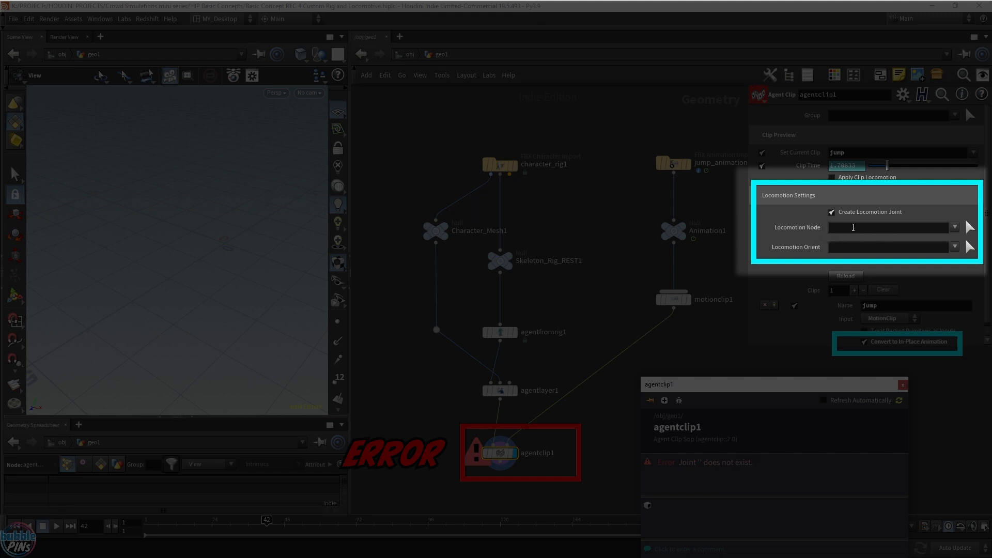
# Set both the Locomotion Node and the Locomotion Orient parameters to the control joint.
pyautogui.click(869, 231)
pyautogui.click(851, 249)
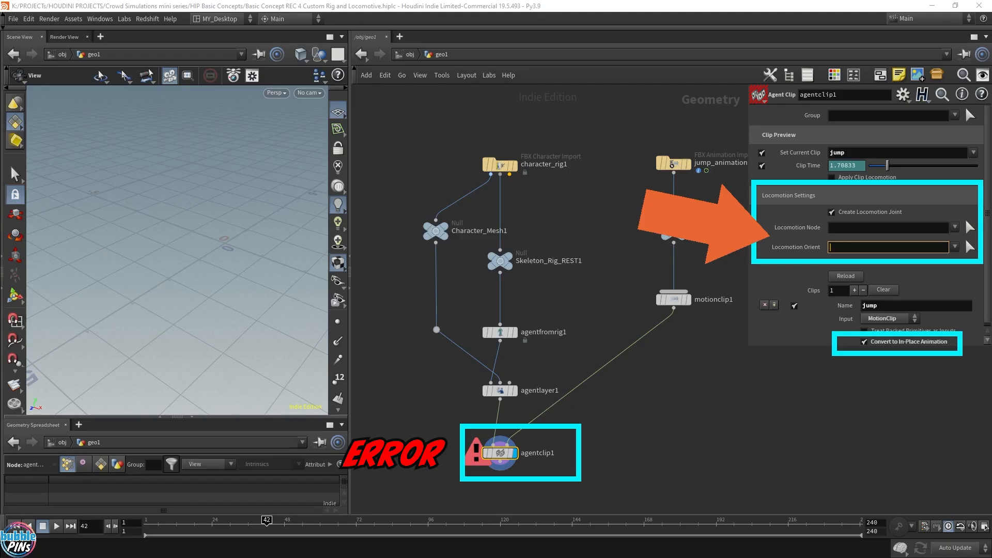
pyautogui.click(870, 229)
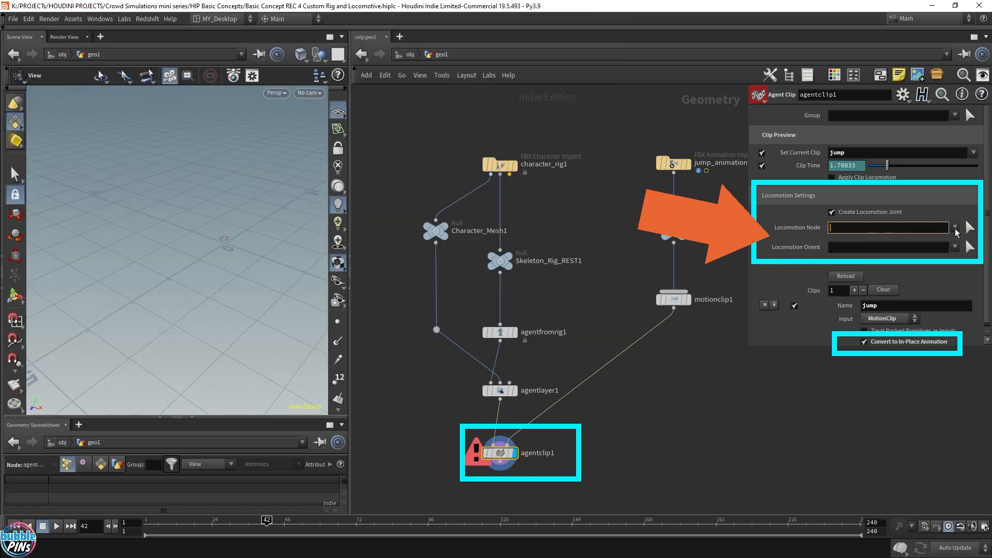
pyautogui.click(956, 228)
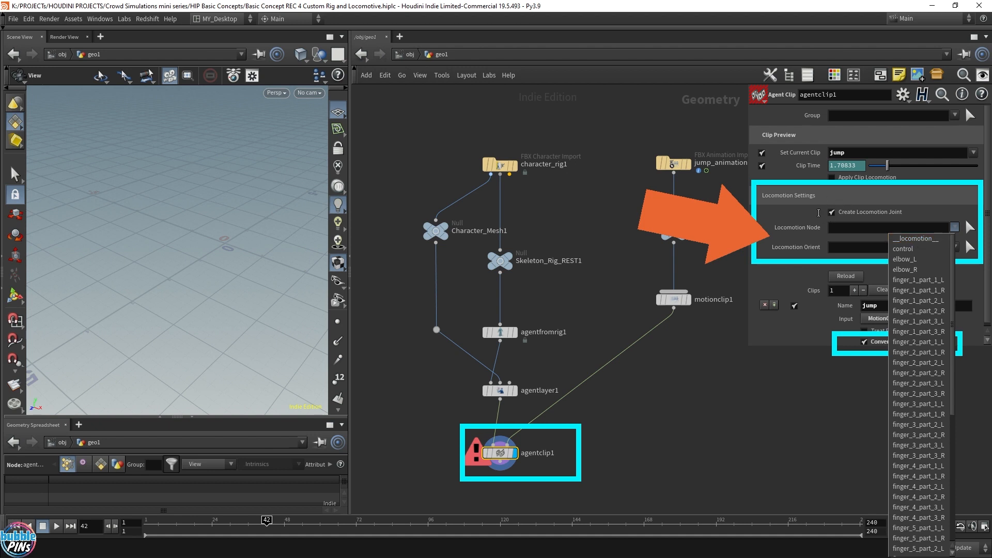
pyautogui.click(924, 248)
pyautogui.click(953, 247)
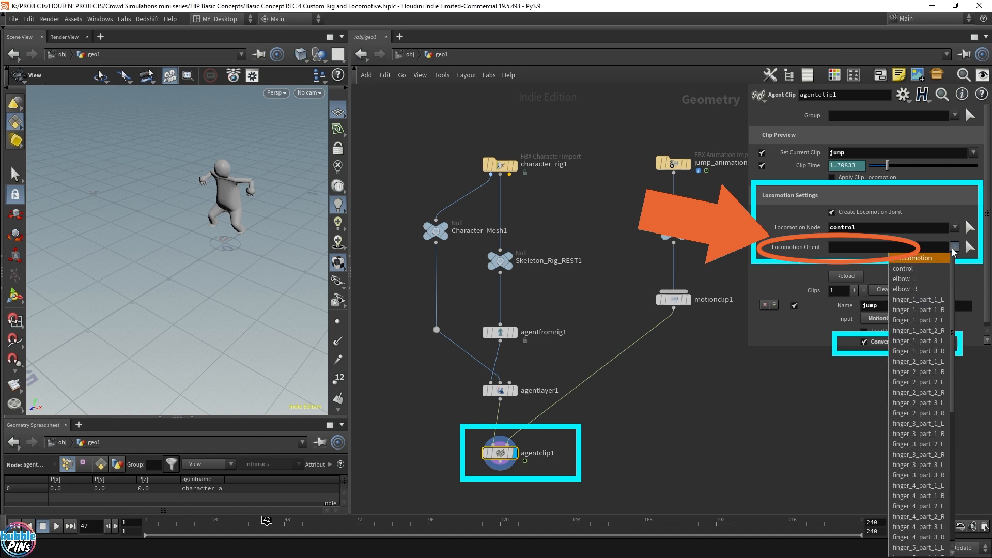
pyautogui.click(908, 269)
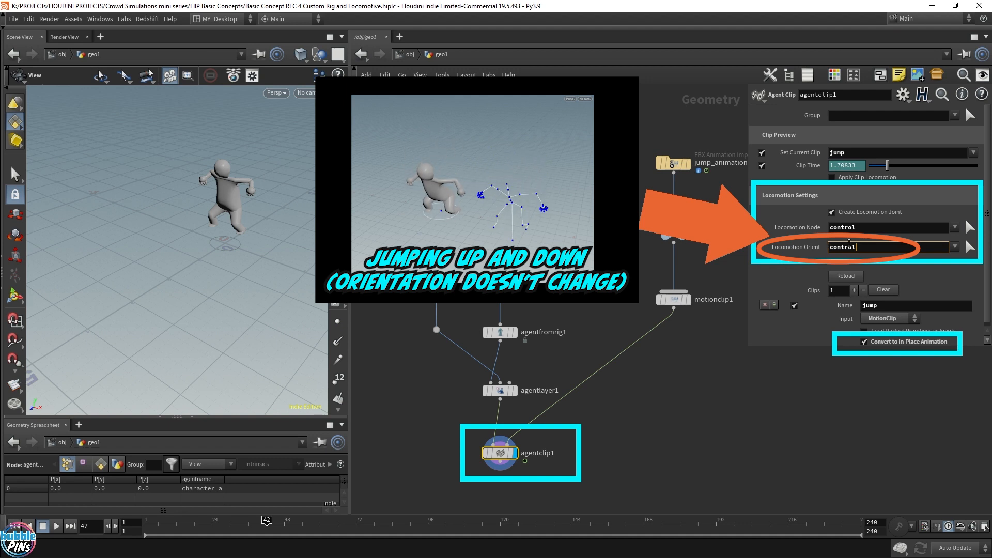
# Enable Apply Clip Locomotion in the agent clip's Clip Preview settings.
pyautogui.doubleClick(887, 228)
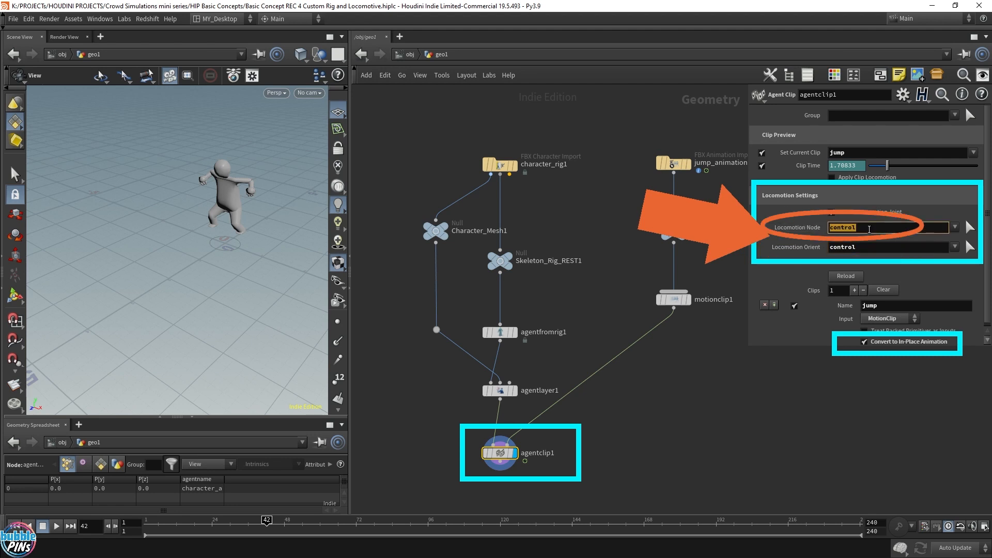
pyautogui.click(704, 391)
pyautogui.press('Up')
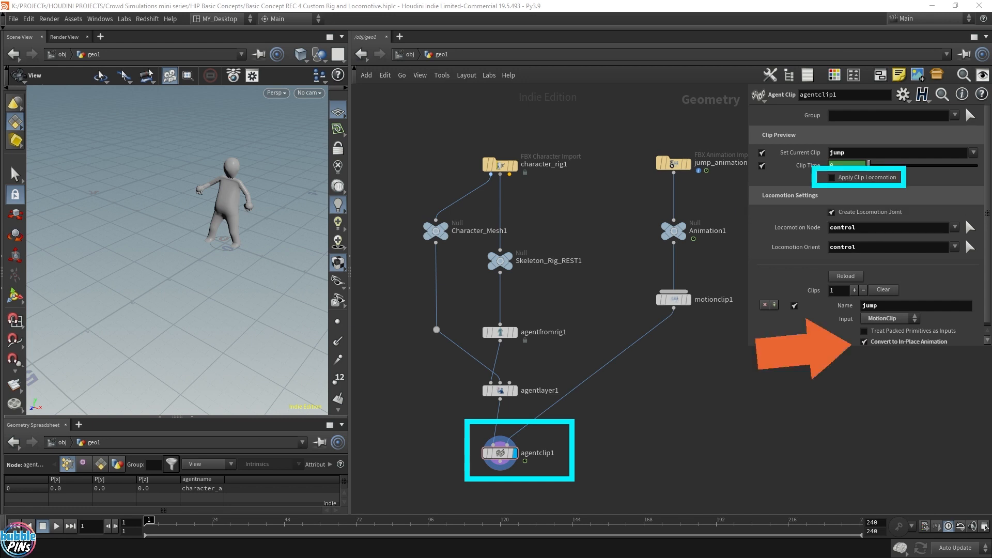
pyautogui.click(831, 177)
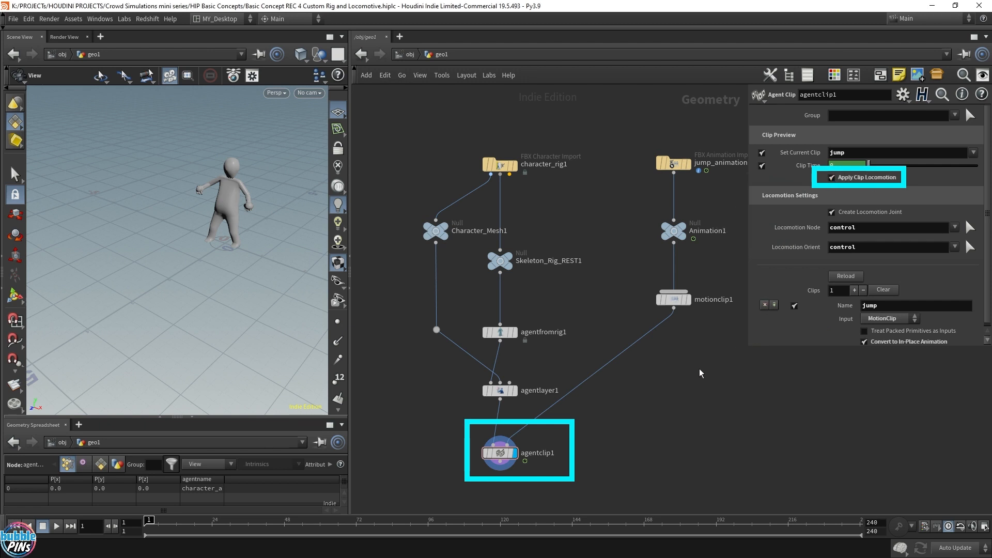
# Play and scrub the jump clip while orbiting the viewport to examine the character's locomotion and origin circle.
pyautogui.press('Up')
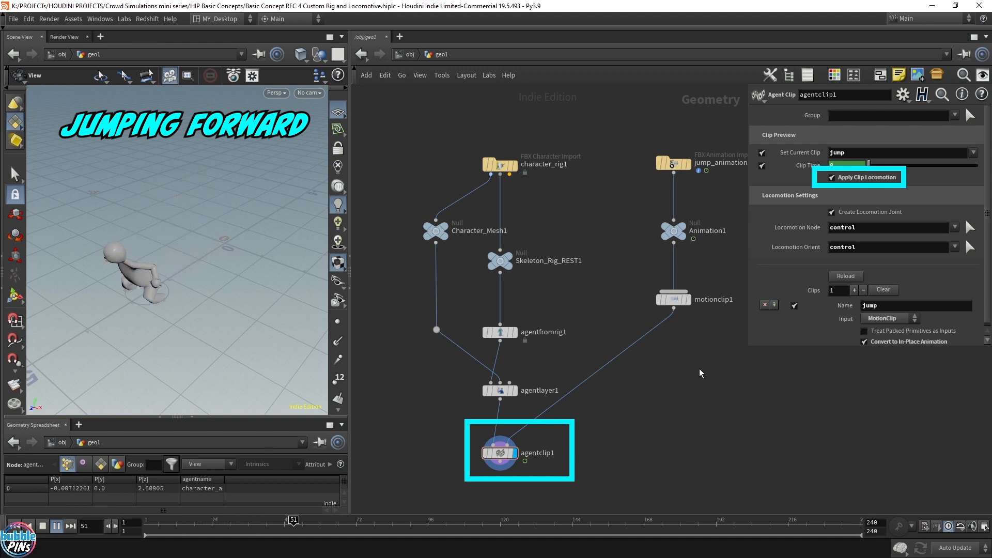
pyautogui.press('Up')
pyautogui.moveTo(138, 261); pyautogui.dragTo(154, 302)
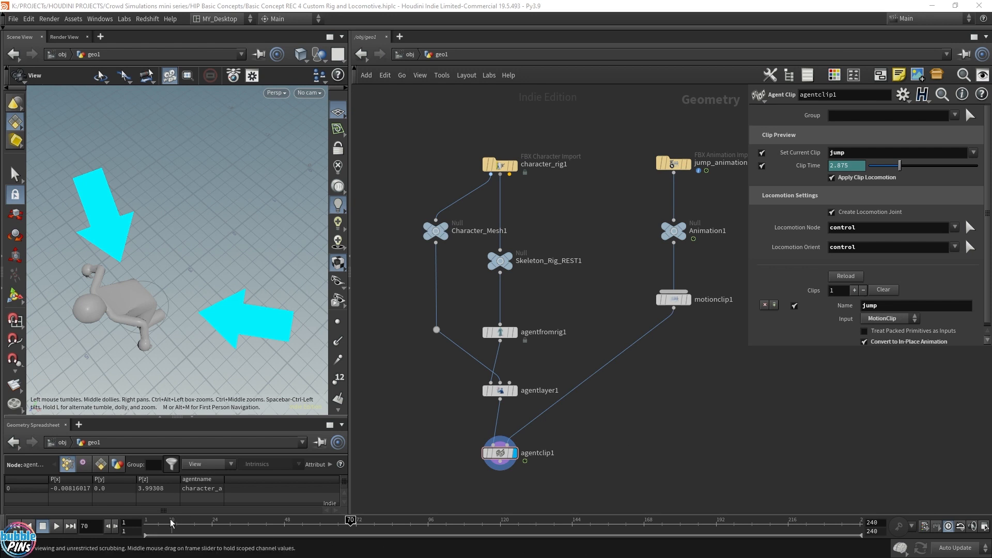
pyautogui.click(338, 521)
pyautogui.moveTo(323, 523)
pyautogui.mouseDown()
pyautogui.moveTo(350, 527)
pyautogui.moveTo(314, 530)
pyautogui.moveTo(340, 532)
pyautogui.mouseUp()
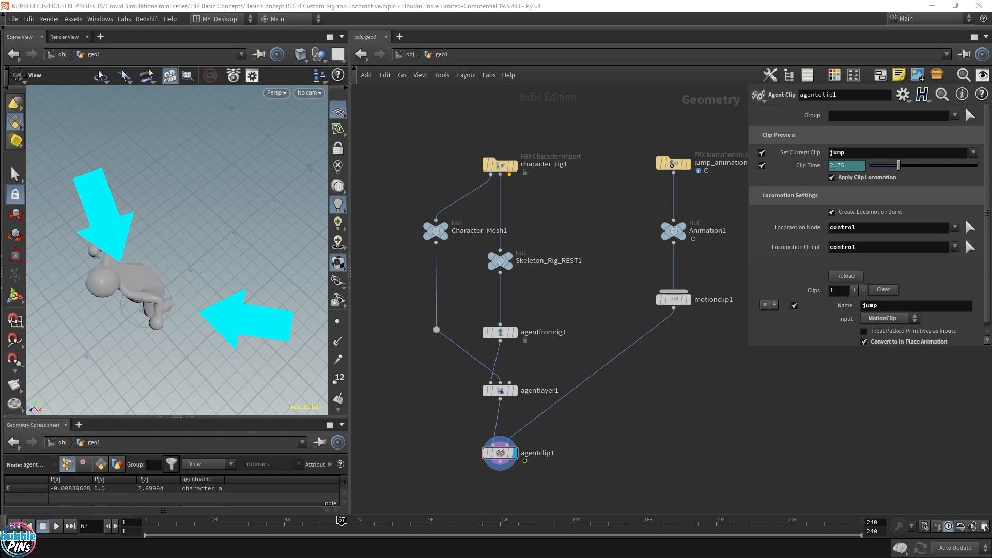
pyautogui.moveTo(199, 526); pyautogui.dragTo(145, 526)
pyautogui.scroll(-2, 268, 296)
pyautogui.moveTo(268, 297); pyautogui.dragTo(230, 254, button='right')
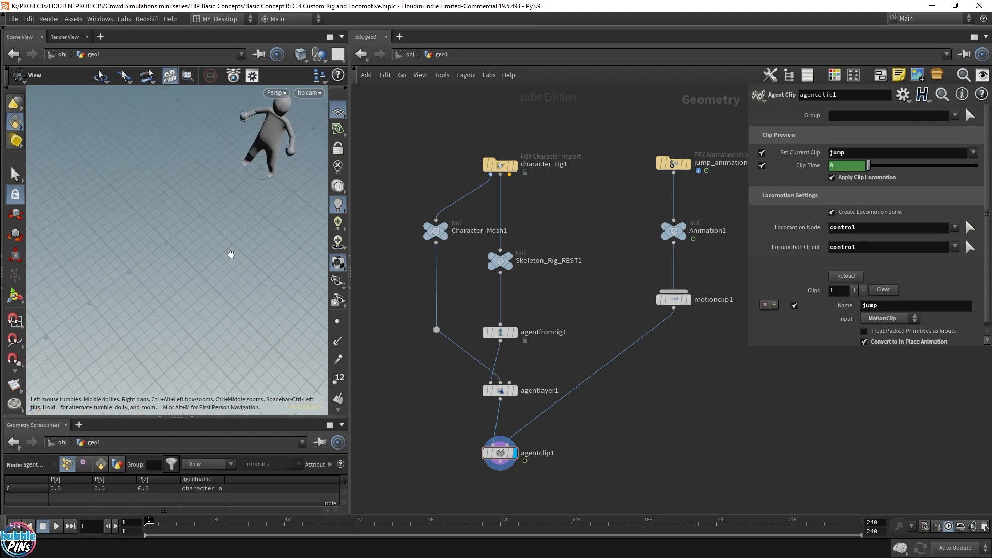
pyautogui.moveTo(231, 255); pyautogui.dragTo(252, 271)
pyautogui.press('Up')
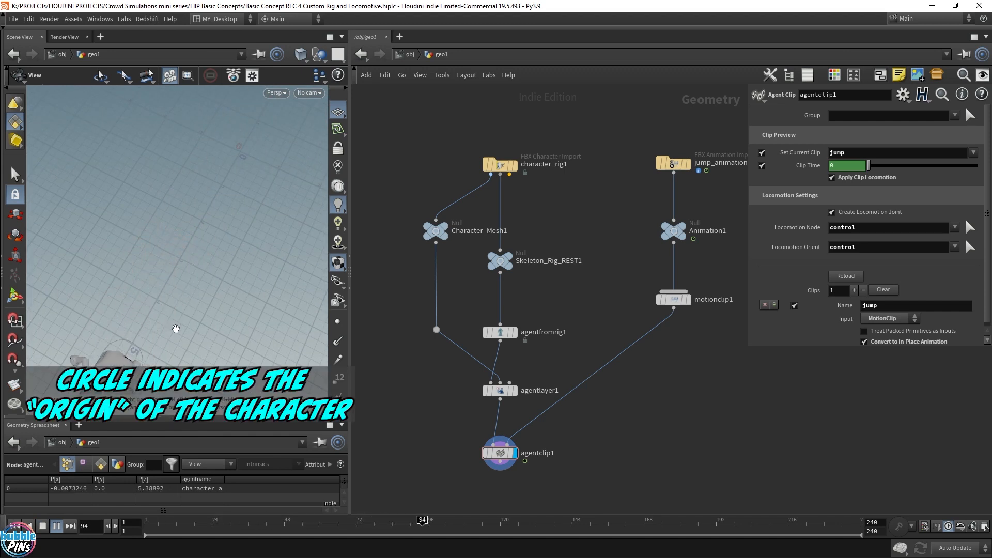
pyautogui.click(147, 522)
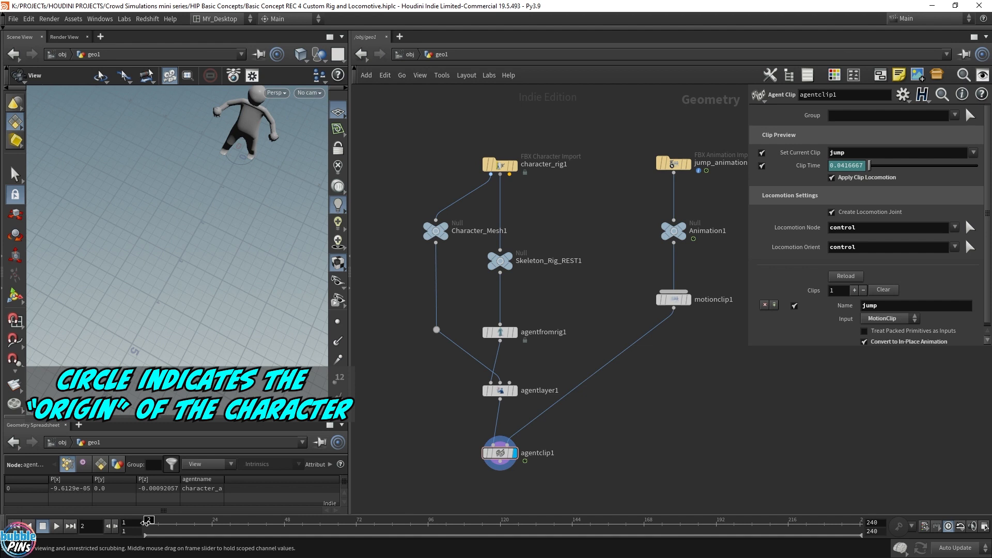
pyautogui.moveTo(148, 522); pyautogui.dragTo(250, 526)
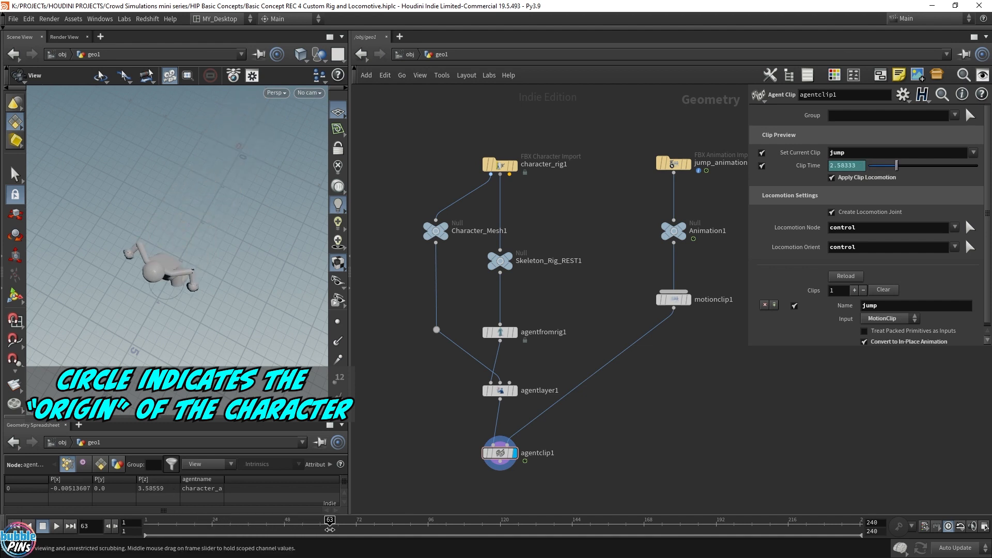
pyautogui.click(147, 522)
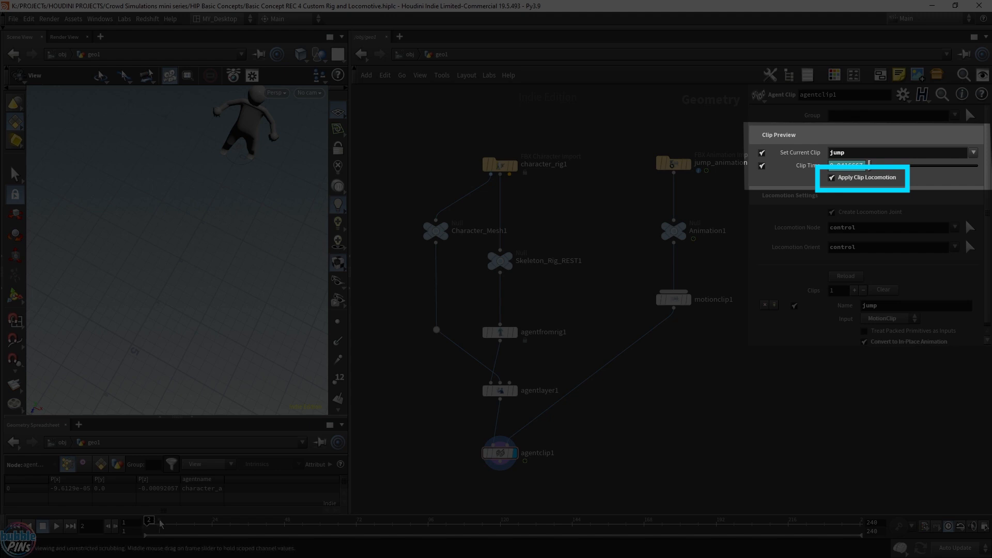
pyautogui.moveTo(161, 524); pyautogui.dragTo(220, 523)
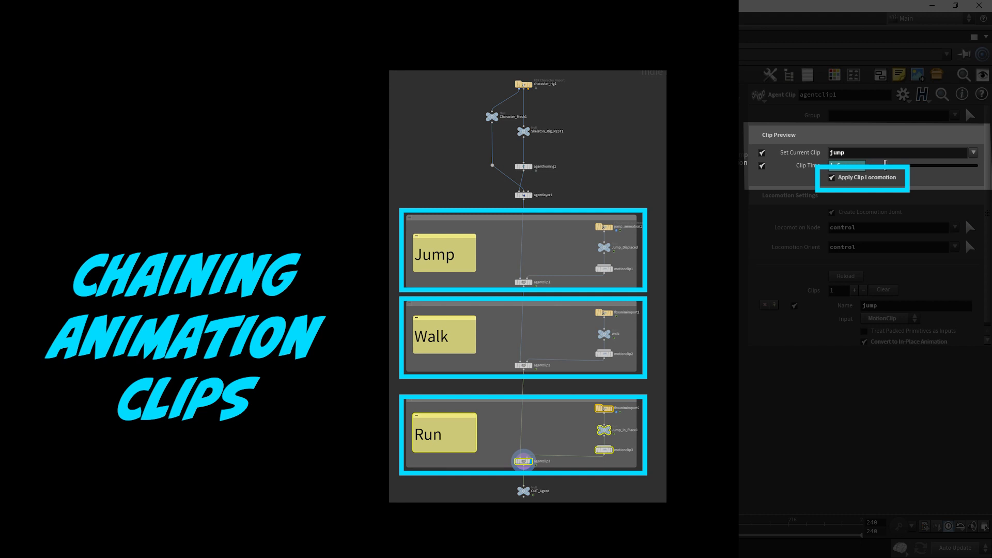
pyautogui.moveTo(253, 523)
pyautogui.mouseDown()
pyautogui.moveTo(403, 532)
pyautogui.moveTo(301, 533)
pyautogui.mouseUp()
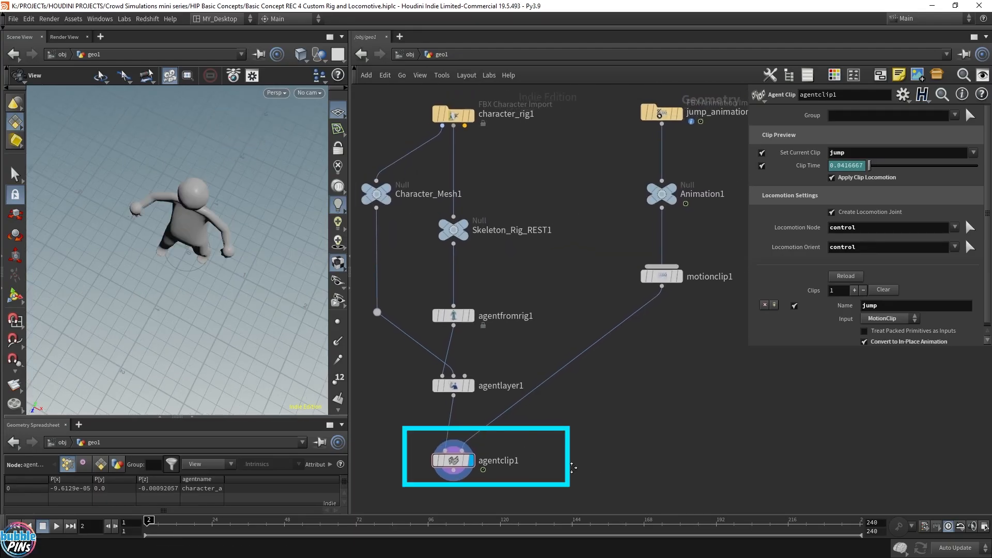
# Disable Convert to In-Place Animation and scrub the jump clip to compare the character's motion.
pyautogui.moveTo(574, 468); pyautogui.dragTo(581, 467, button='middle')
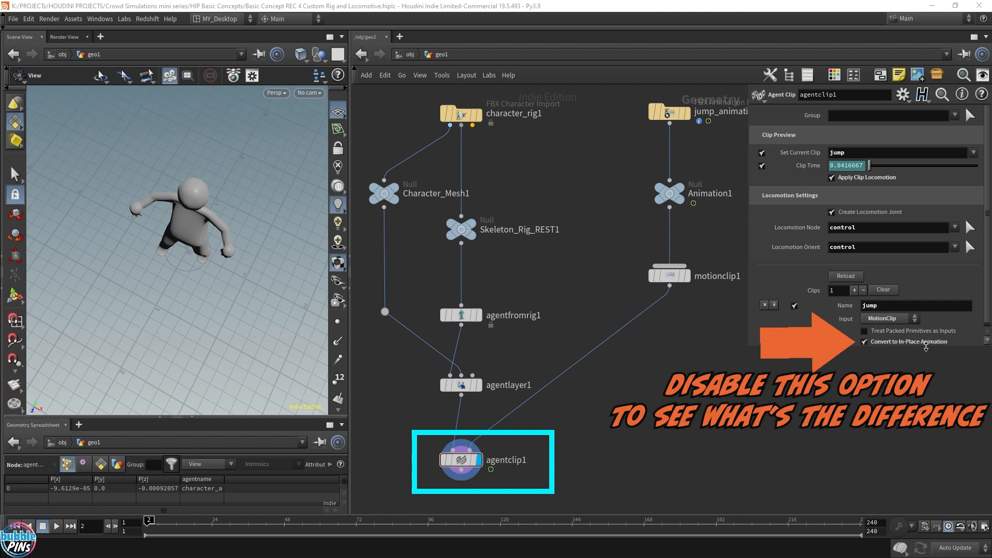
pyautogui.click(865, 342)
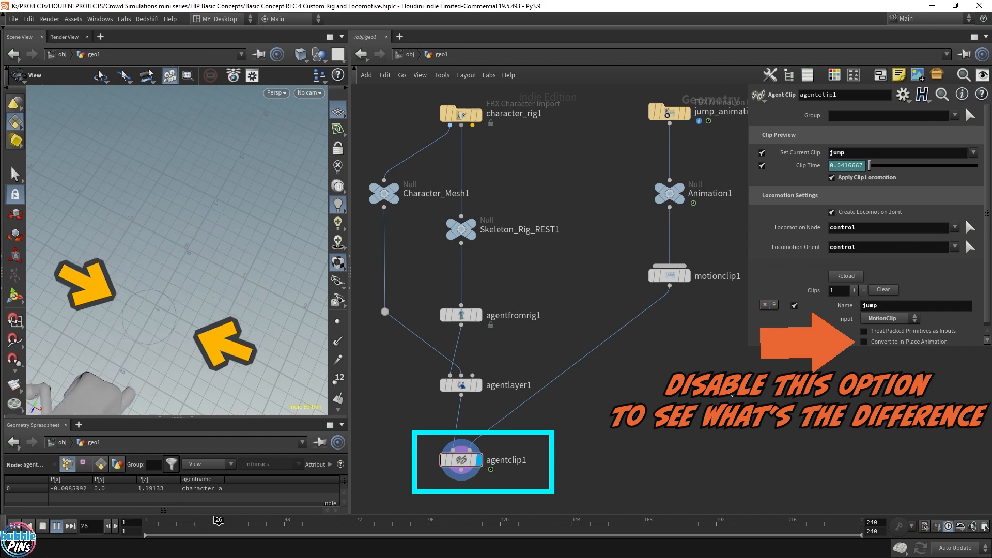
pyautogui.scroll(-4, 191, 248)
pyautogui.moveTo(204, 274); pyautogui.dragTo(267, 176, button='right')
pyautogui.moveTo(211, 290)
pyautogui.mouseDown()
pyautogui.moveTo(201, 243)
pyautogui.moveTo(218, 230)
pyautogui.moveTo(228, 262)
pyautogui.moveTo(220, 272)
pyautogui.mouseUp()
pyautogui.moveTo(237, 525); pyautogui.dragTo(161, 526)
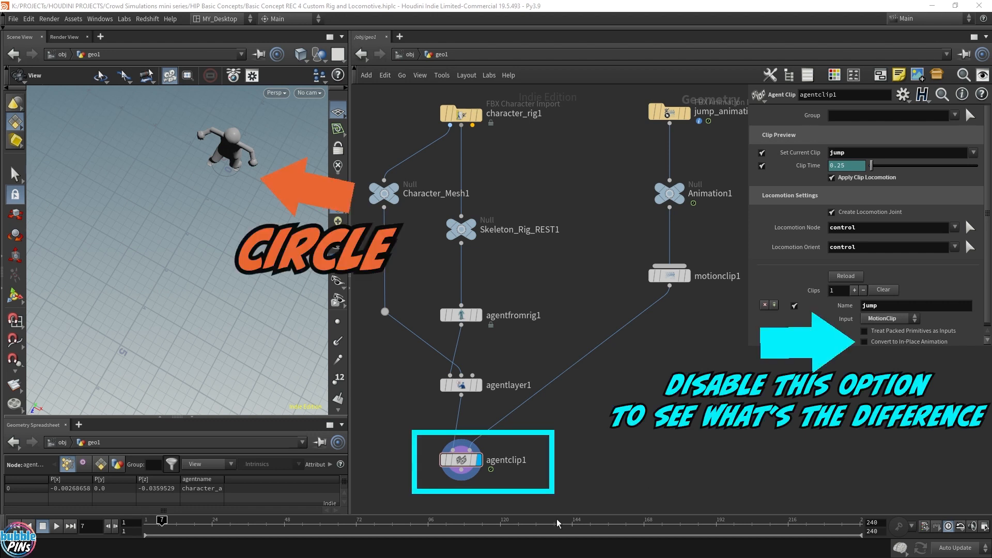
pyautogui.moveTo(162, 520); pyautogui.dragTo(243, 520)
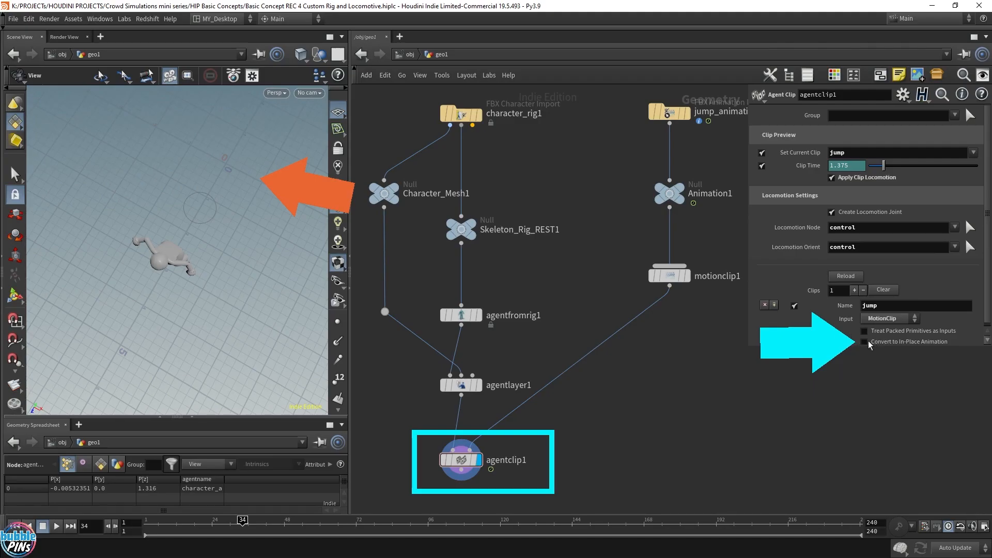
# Re-enable Convert to In-Place Animation and play back the jump clip from the start.
pyautogui.click(864, 341)
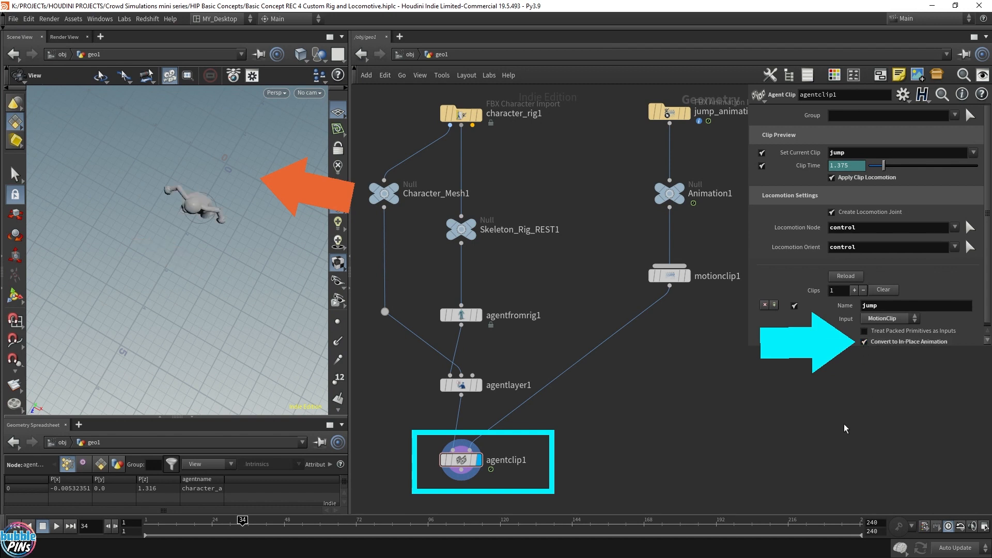
pyautogui.press('Up')
pyautogui.hotkey('ctrl', 'Up')
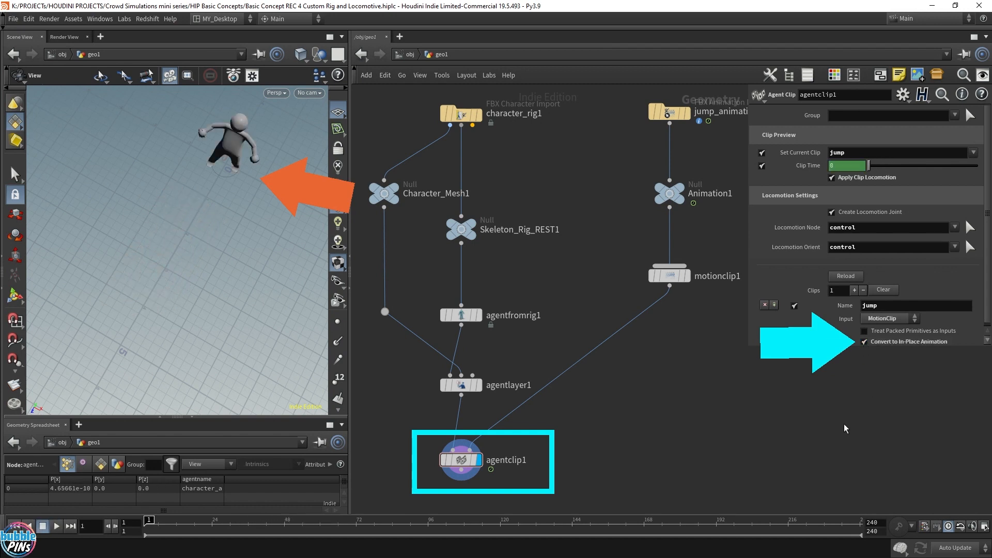
pyautogui.press('Up')
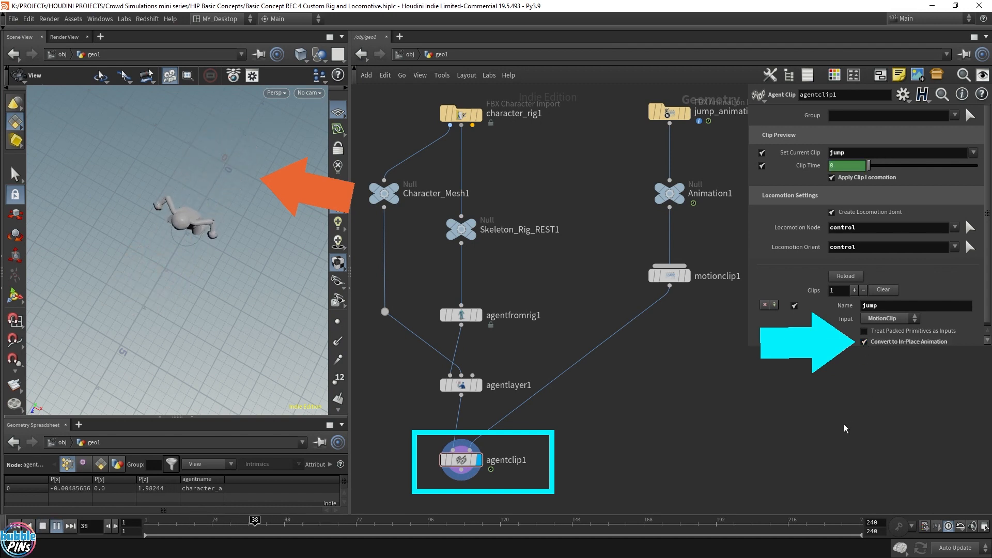
pyautogui.hotkey('ctrl', 'Up')
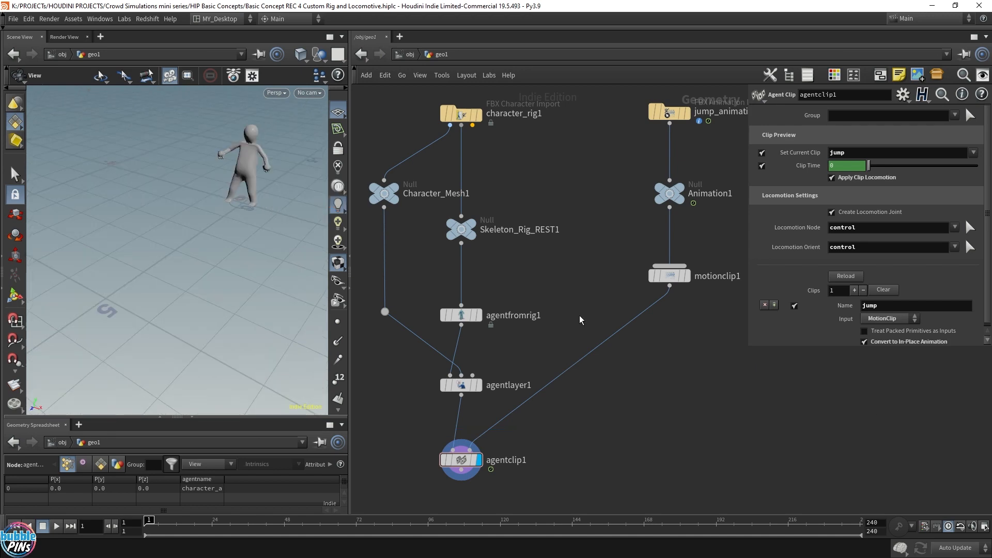
pyautogui.scroll(-2, 579, 315)
pyautogui.moveTo(634, 359); pyautogui.dragTo(631, 334, button='middle')
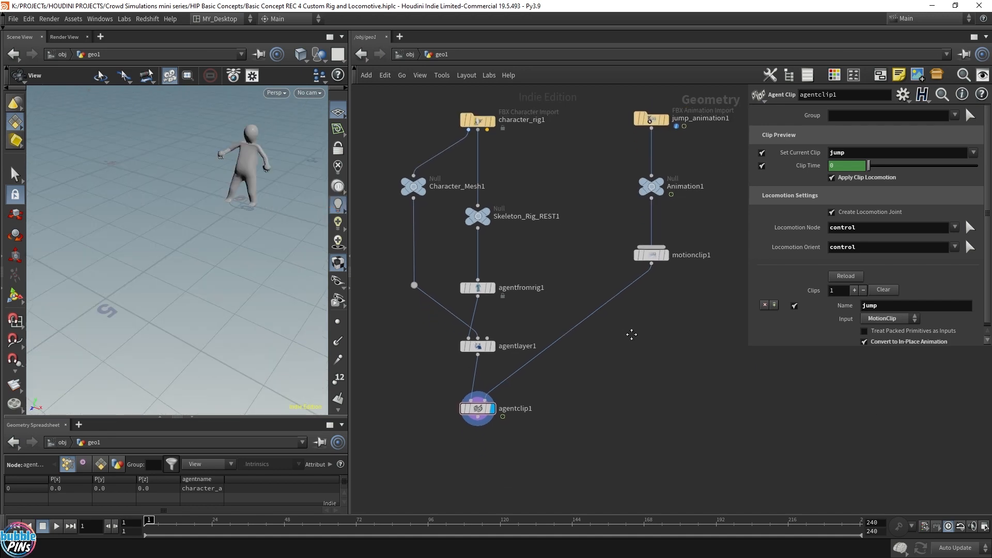
# Append a Null node after agentclip1 and rename it OUT_Agent.
pyautogui.click(482, 421)
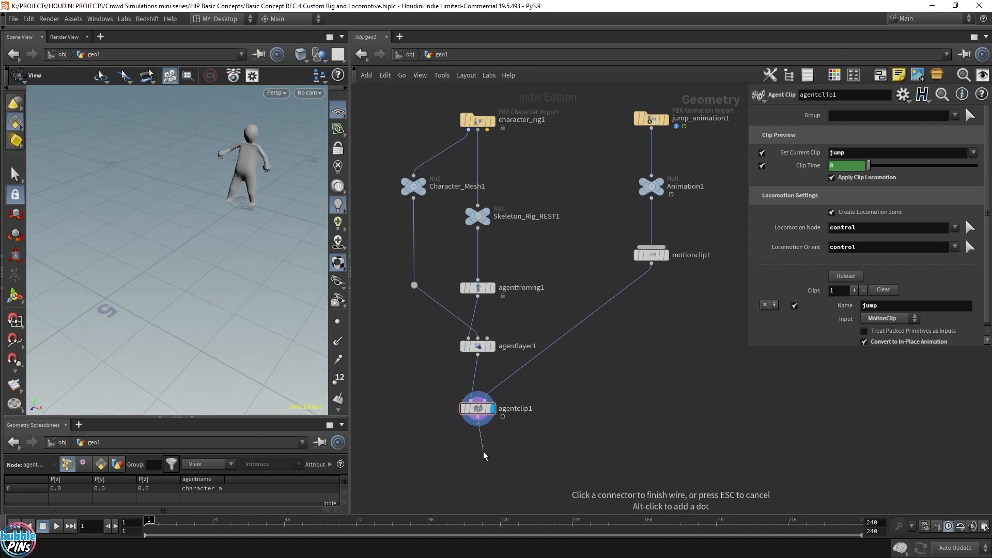
pyautogui.press('Tab')
pyautogui.write('null')
pyautogui.press('Return')
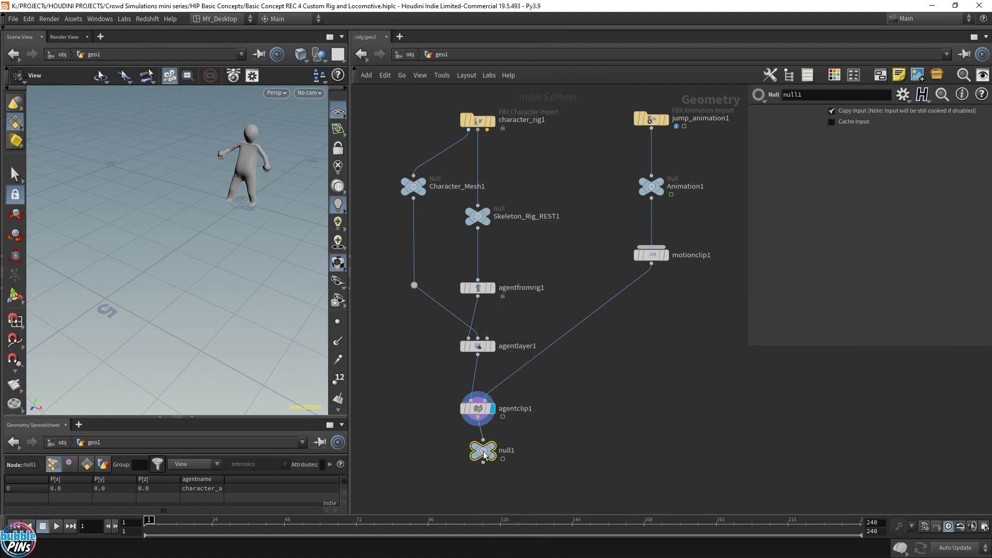
pyautogui.click(478, 474)
pyautogui.doubleClick(504, 474)
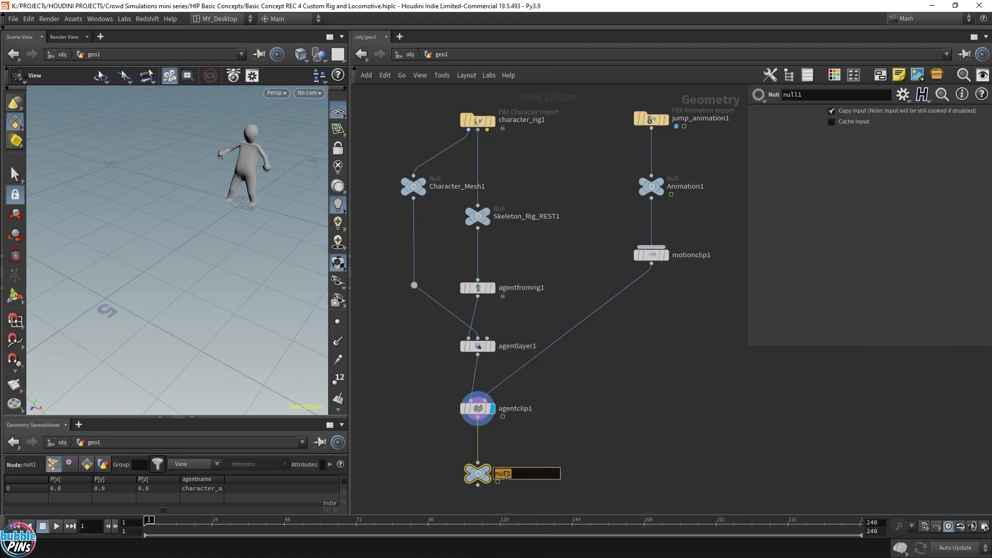
pyautogui.write('OUT_Agent')
pyautogui.press('Return')
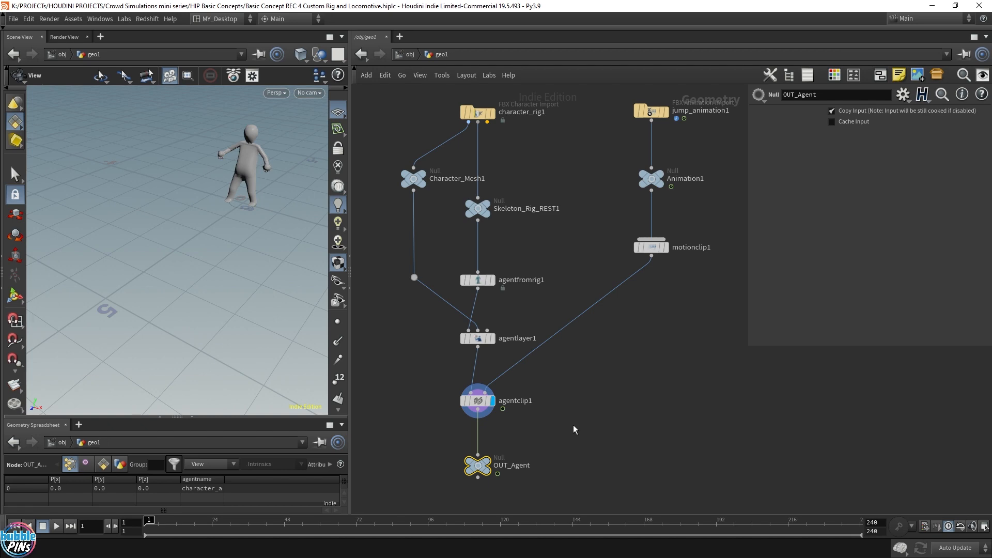
# Insert a second Agent Clip node on the wire between agentclip1 and OUT_Agent.
pyautogui.moveTo(544, 422); pyautogui.dragTo(558, 346, button='middle')
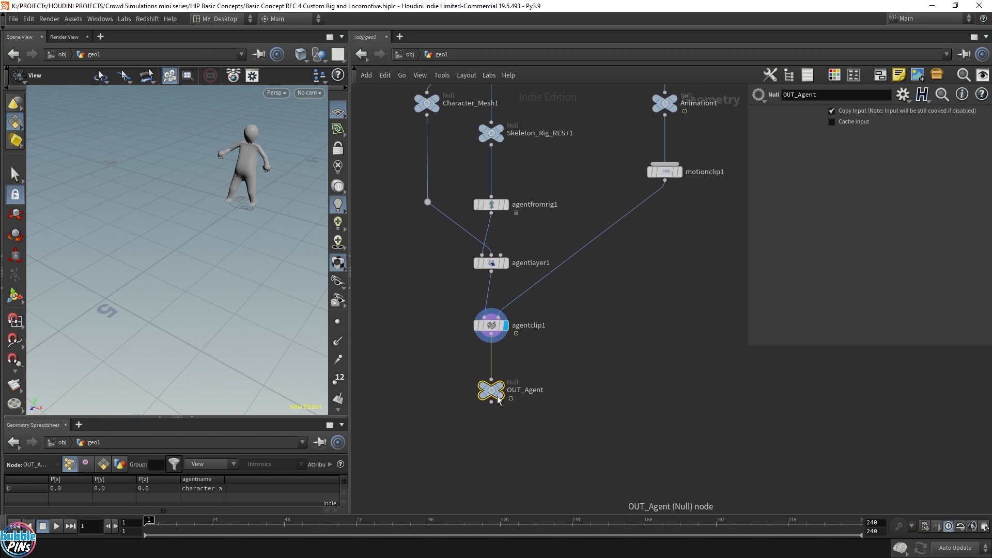
pyautogui.moveTo(495, 396); pyautogui.dragTo(495, 479)
pyautogui.press('Tab')
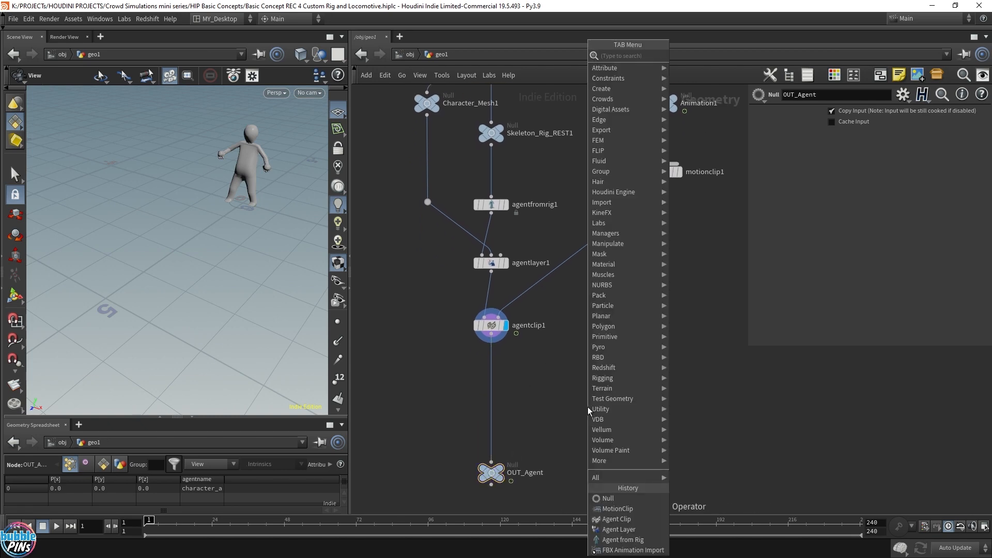
pyautogui.write('agn')
pyautogui.press('BackSpace')
pyautogui.write('e')
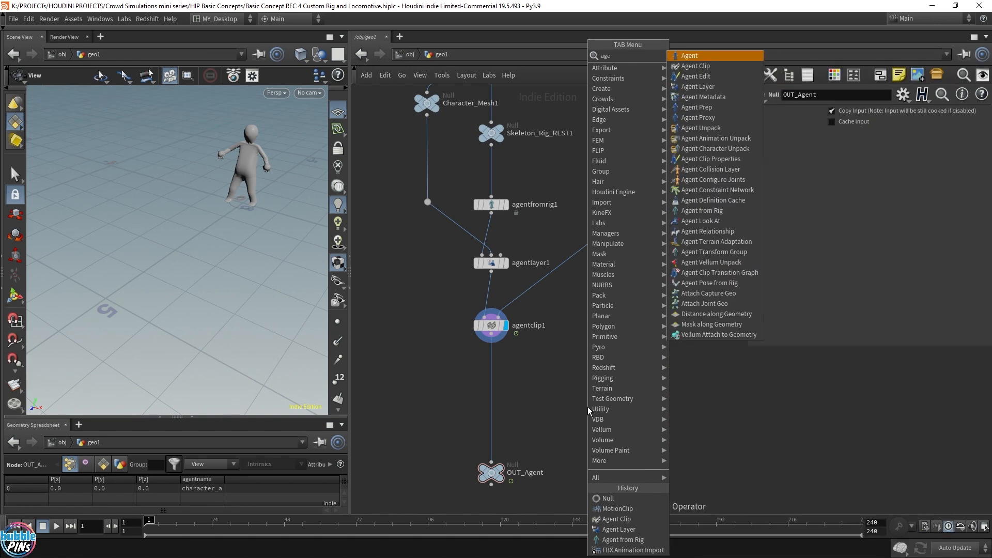
pyautogui.write('nt clip')
pyautogui.press('Return')
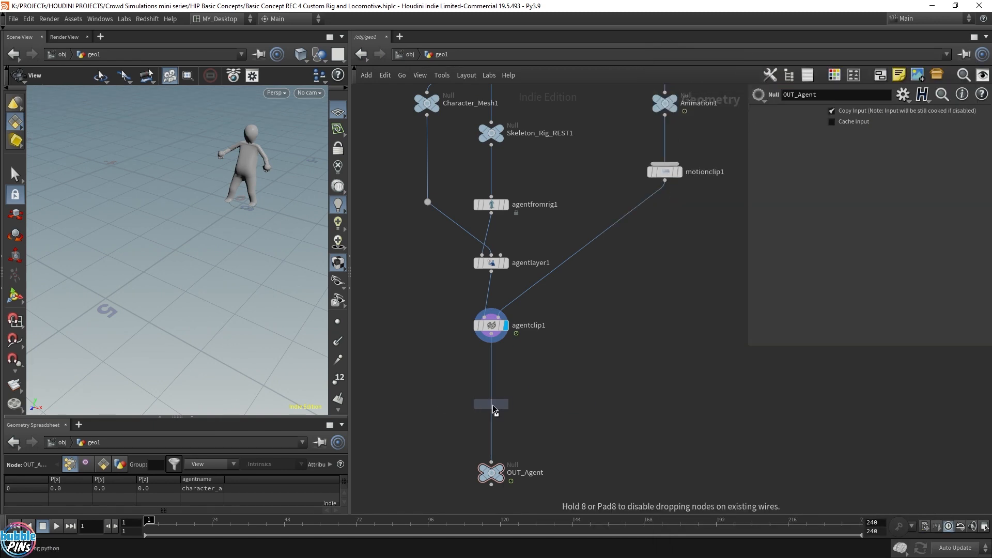
pyautogui.click(491, 404)
pyautogui.press('h')
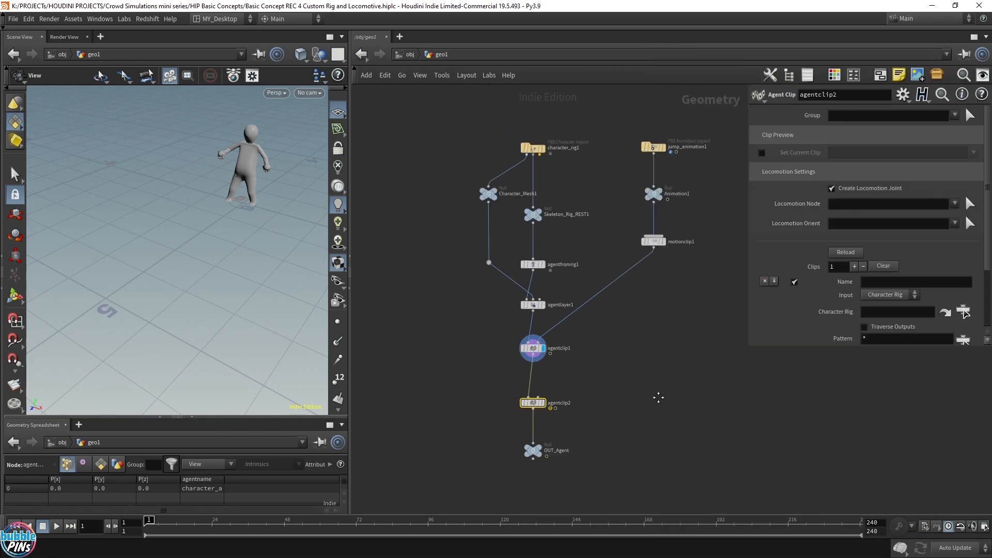
# Duplicate the jump animation import and its null, rename the copy run_animation, and wire it into the second agent clip.
pyautogui.moveTo(575, 112); pyautogui.dragTo(679, 206)
pyautogui.keyDown('alt'); pyautogui.moveTo(598, 133); pyautogui.dragTo(601, 335); pyautogui.keyUp('alt')
pyautogui.moveTo(655, 356); pyautogui.dragTo(580, 303)
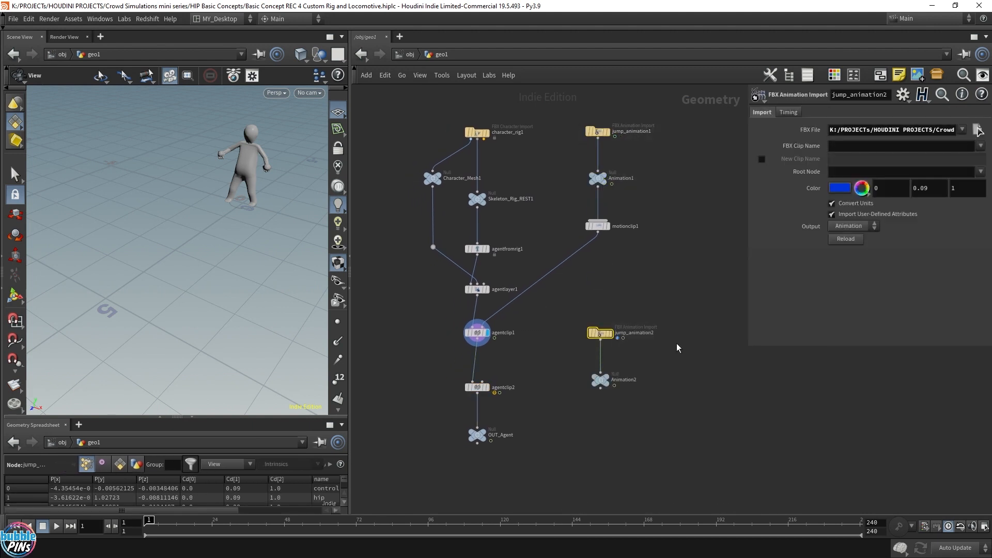
pyautogui.click(648, 335)
pyautogui.write('run_anim')
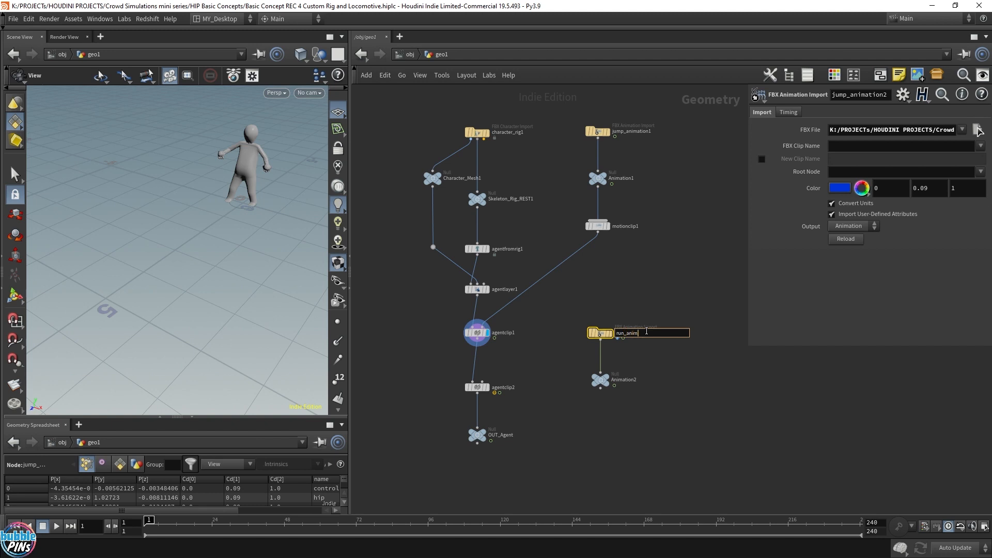
pyautogui.write('ation')
pyautogui.press('Return')
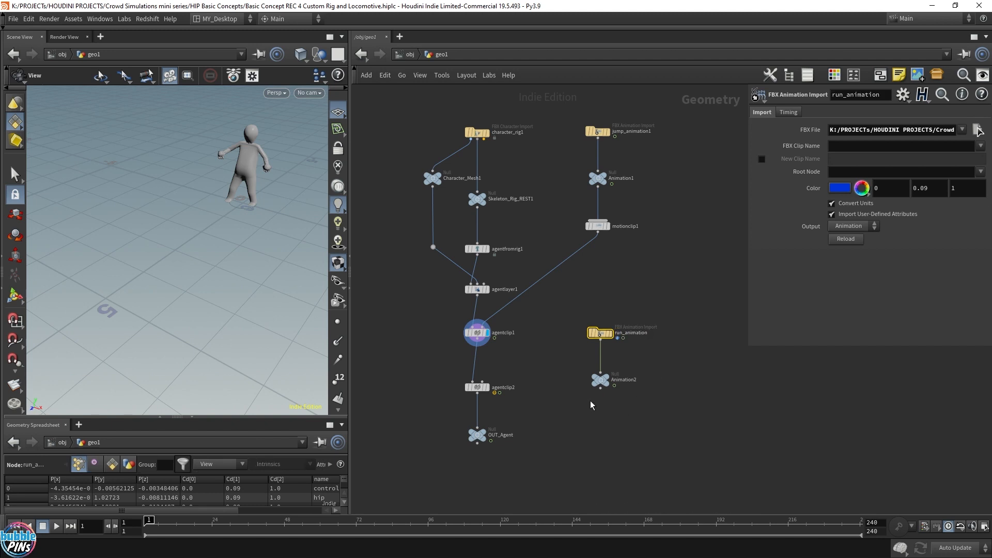
pyautogui.moveTo(657, 355); pyautogui.dragTo(574, 313)
pyautogui.moveTo(601, 387); pyautogui.dragTo(481, 391)
pyautogui.click(478, 388)
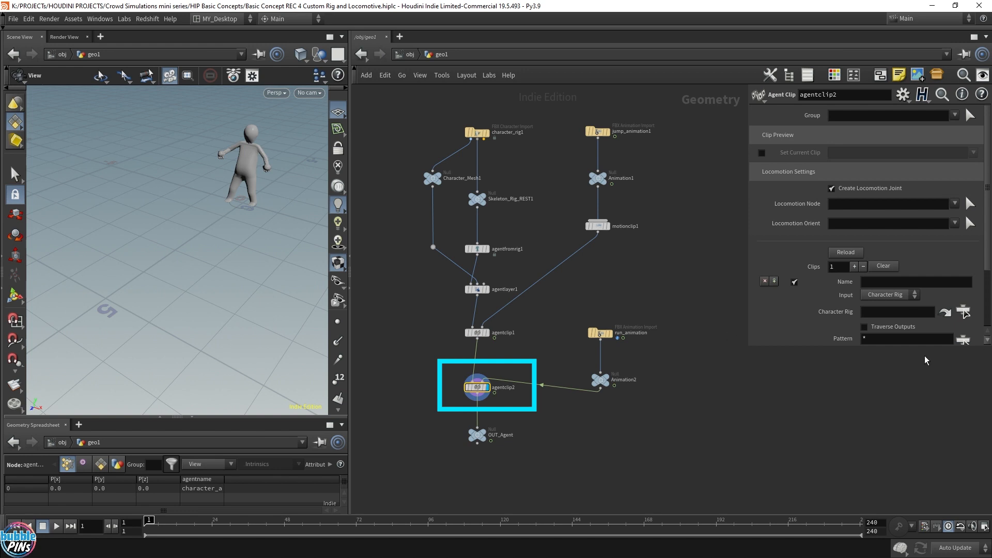
# Delete the second agent clip together with the run_animation branch.
pyautogui.keyDown('shift'); pyautogui.moveTo(634, 407); pyautogui.dragTo(576, 305); pyautogui.keyUp('shift')
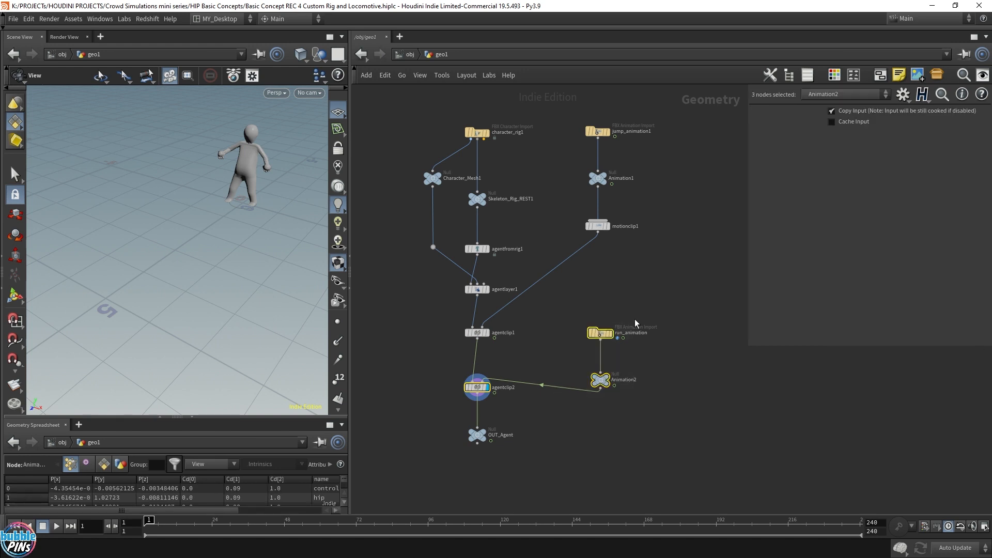
pyautogui.press('Delete')
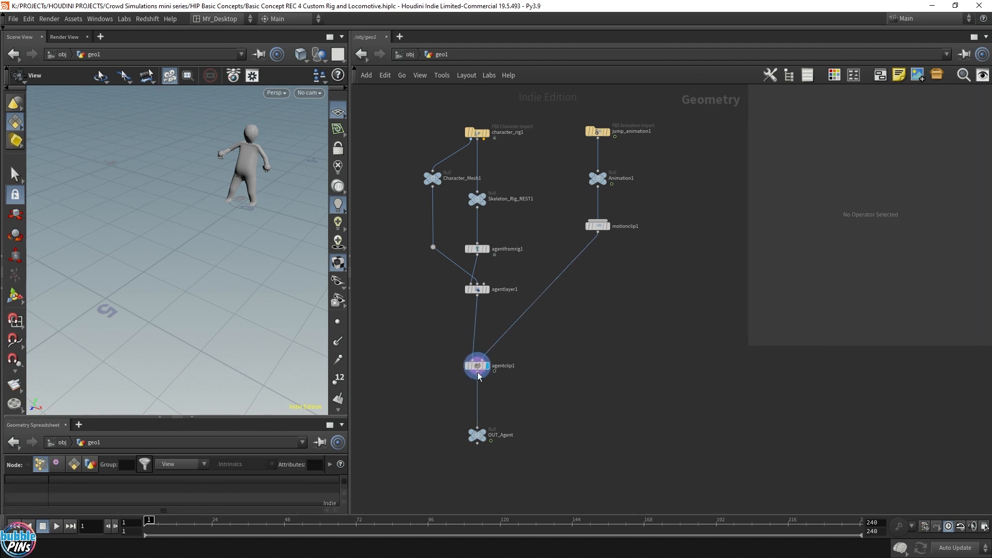
# Rearrange the jump animation import, null and motion clip nodes beside agentclip1 and play the animation from the start.
pyautogui.moveTo(667, 242); pyautogui.dragTo(590, 312)
pyautogui.click(590, 313)
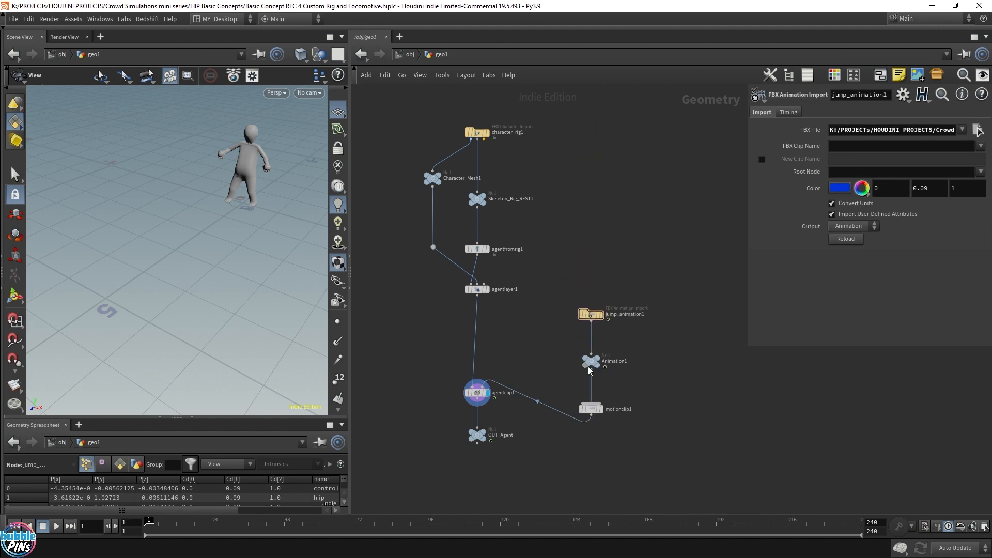
pyautogui.moveTo(590, 365); pyautogui.dragTo(590, 347)
pyautogui.moveTo(596, 410); pyautogui.dragTo(596, 377)
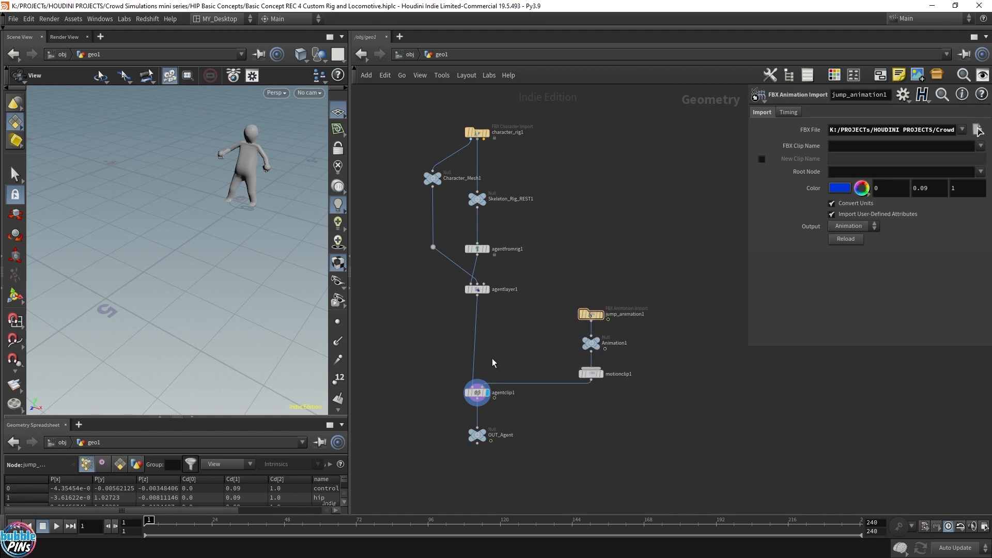
pyautogui.press('Up')
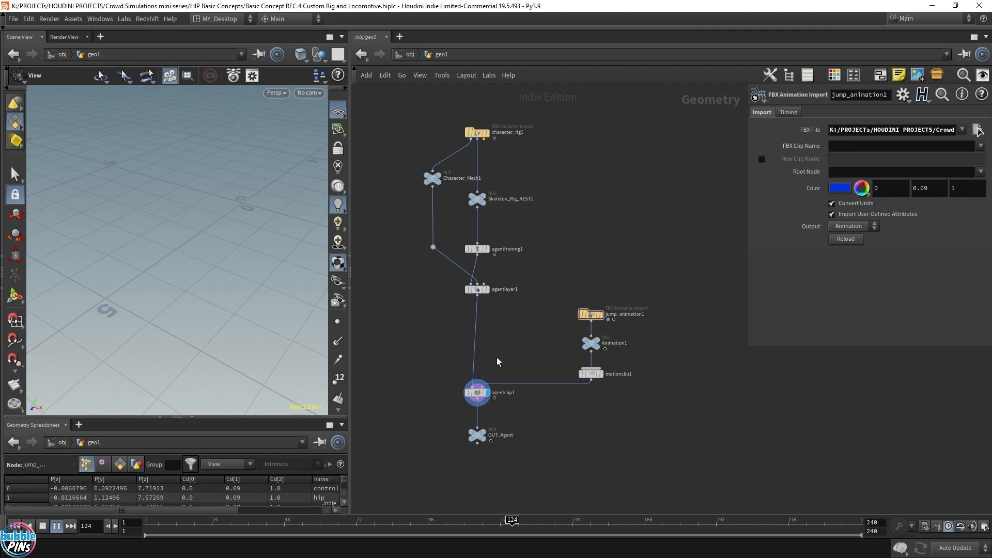
pyautogui.hotkey('ctrl', 'Up')
# Replace the FBX file of jump_animation1 with jump_in_place_30fps.fbx.
pyautogui.moveTo(637, 286); pyautogui.dragTo(548, 338)
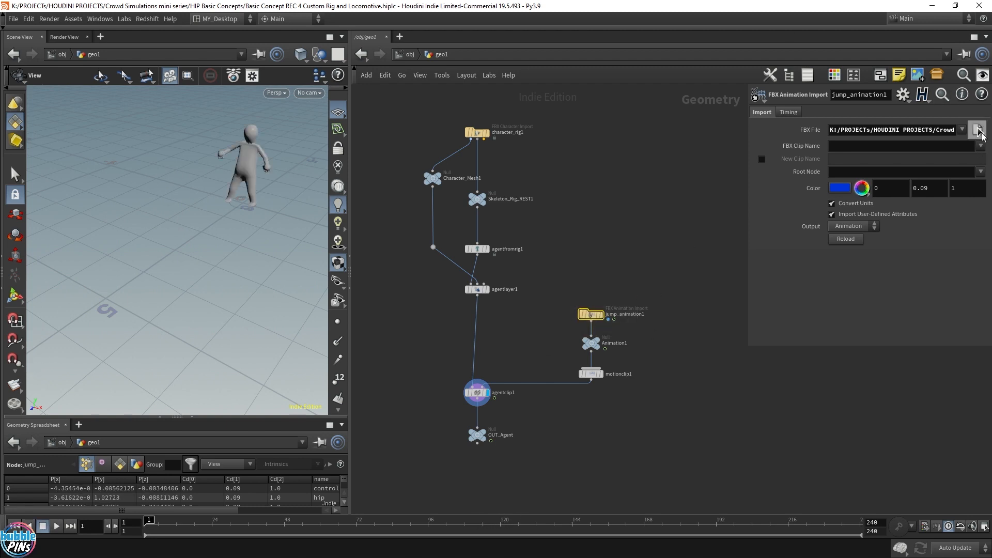
pyautogui.click(977, 129)
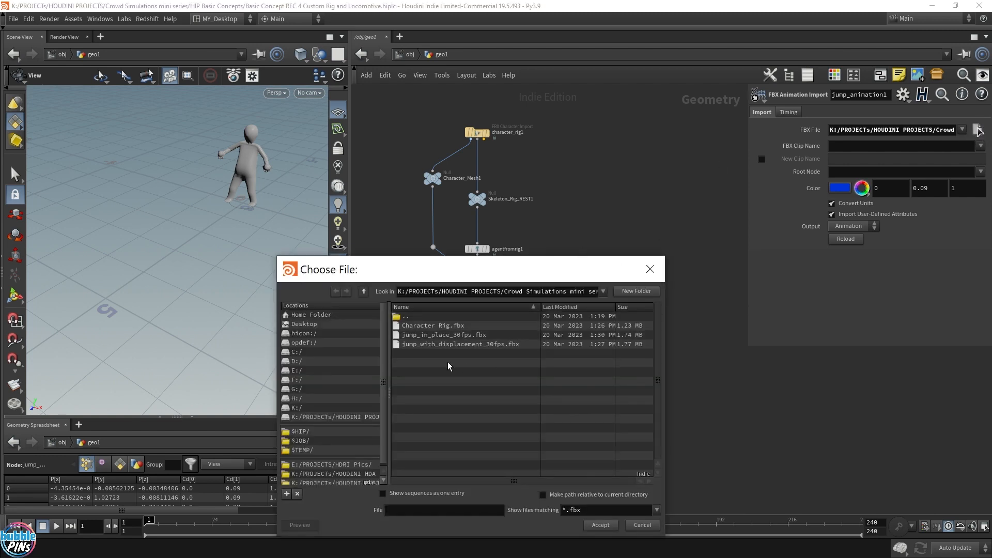
pyautogui.click(414, 336)
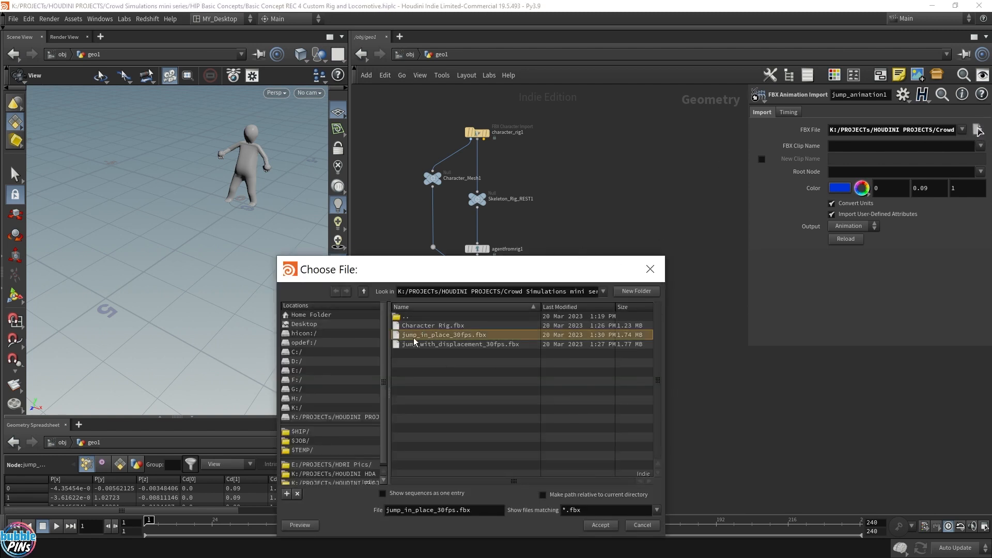
pyautogui.doubleClick(414, 336)
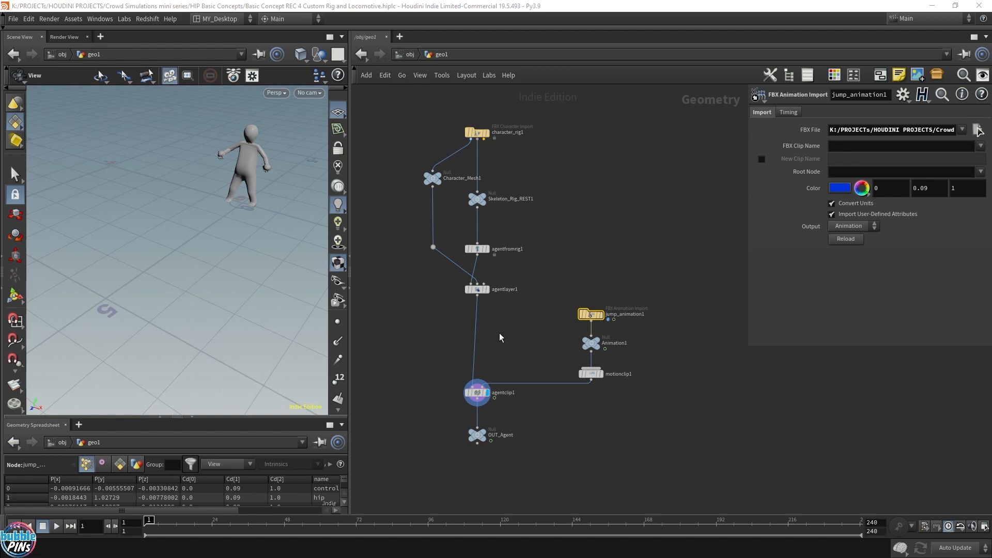
# Play back the new jump animation and orbit and zoom the viewport to examine the character's motion.
pyautogui.click(501, 340)
pyautogui.press('Up')
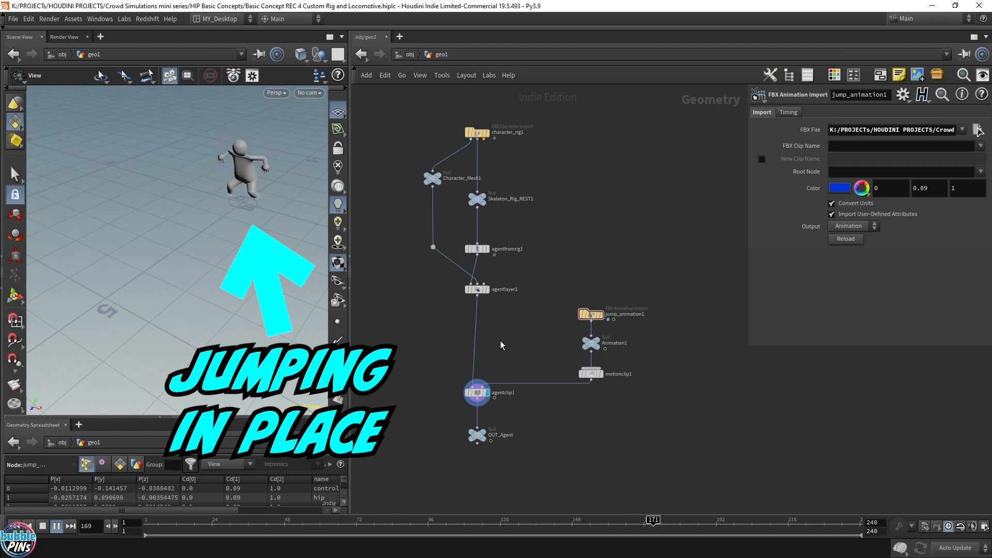
pyautogui.hotkey('ctrl', 'Up')
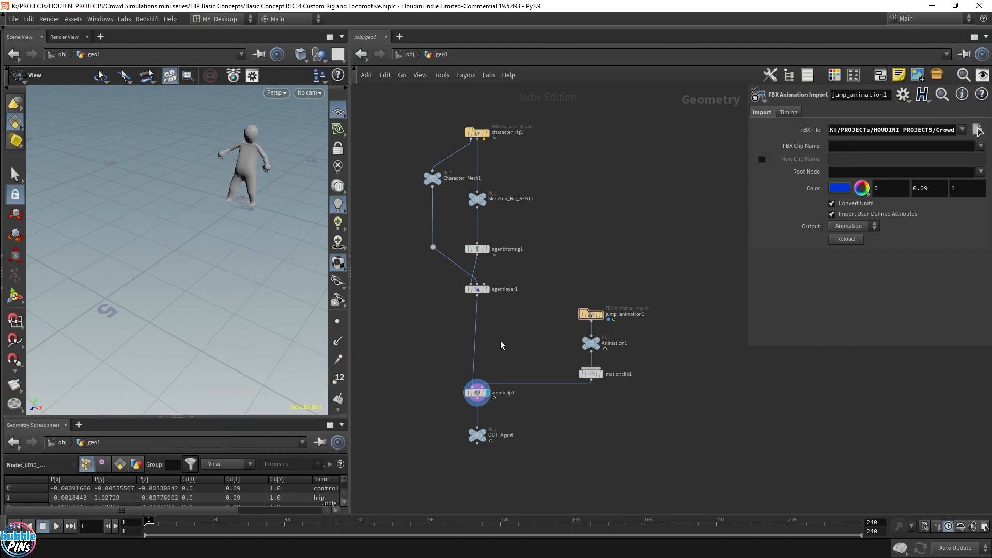
pyautogui.moveTo(228, 207)
pyautogui.mouseDown()
pyautogui.moveTo(221, 245)
pyautogui.moveTo(221, 219)
pyautogui.mouseUp()
pyautogui.scroll(4, 221, 219)
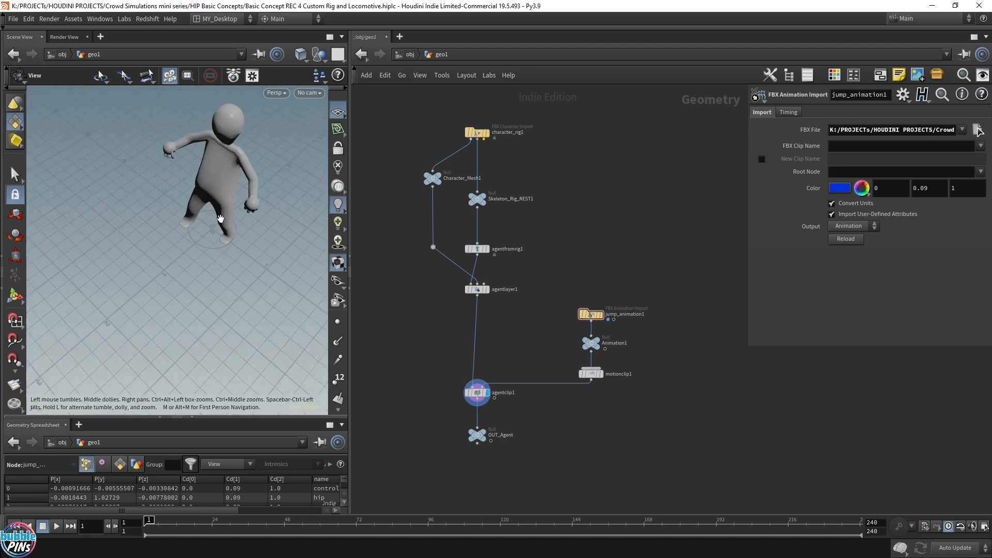
pyautogui.scroll(2, 222, 219)
pyautogui.scroll(-3, 227, 219)
pyautogui.moveTo(246, 245); pyautogui.dragTo(245, 270, button='right')
pyautogui.scroll(3, 501, 368)
pyautogui.moveTo(555, 369); pyautogui.dragTo(524, 328, button='middle')
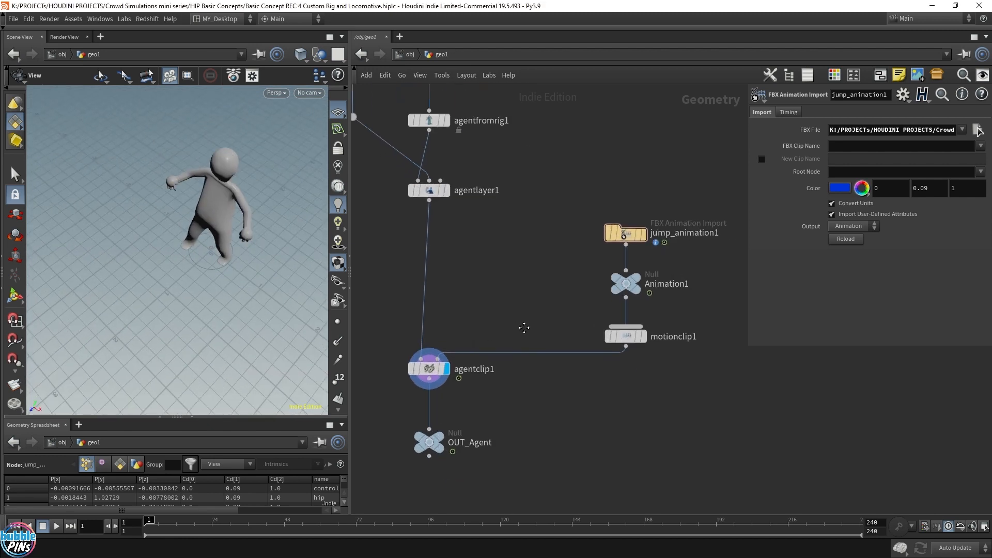
# Disable Create Locomotion Joint on agentclip1 and play the clip.
pyautogui.click(428, 369)
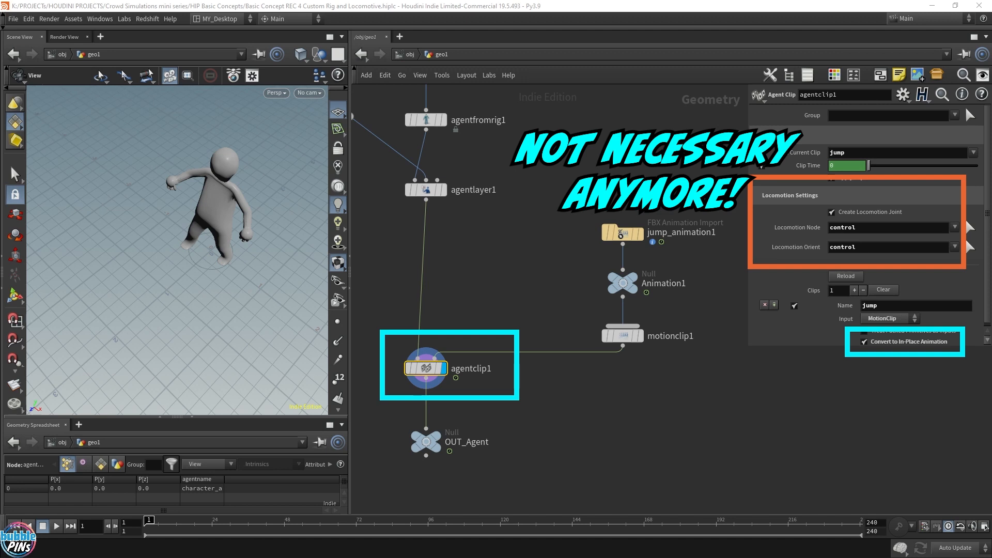
pyautogui.click(832, 213)
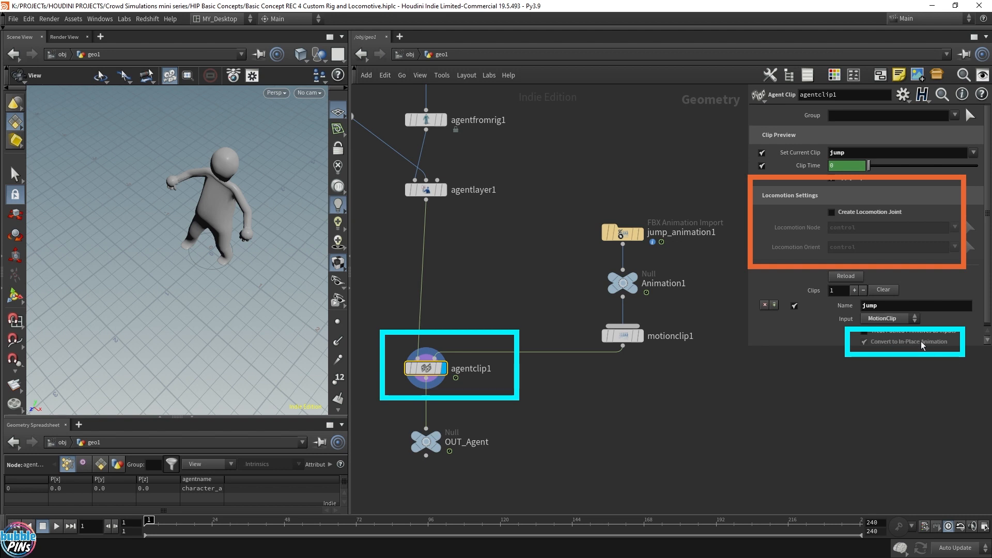
pyautogui.press('Up')
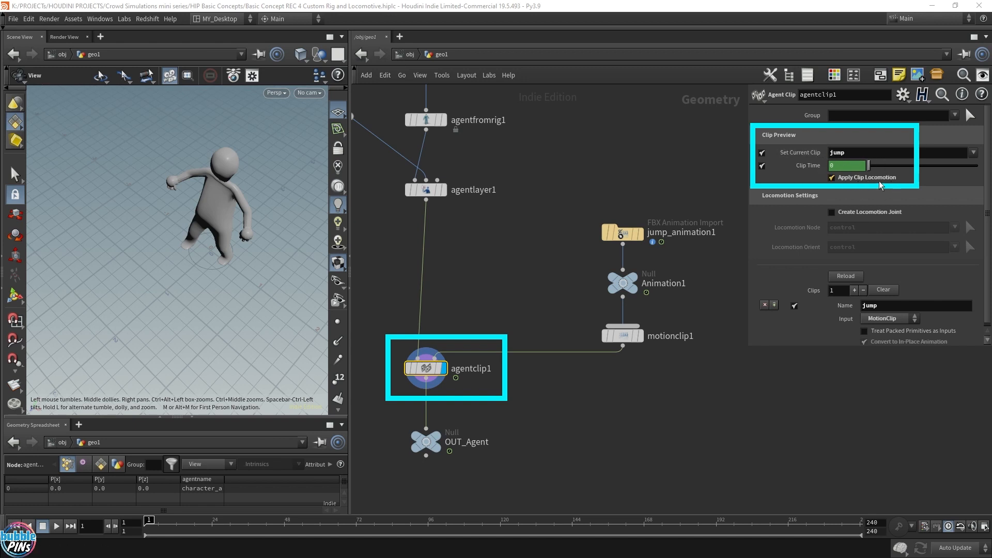
# Disable Apply Clip Locomotion in the clip preview and play the jump while orbiting the viewport.
pyautogui.click(832, 178)
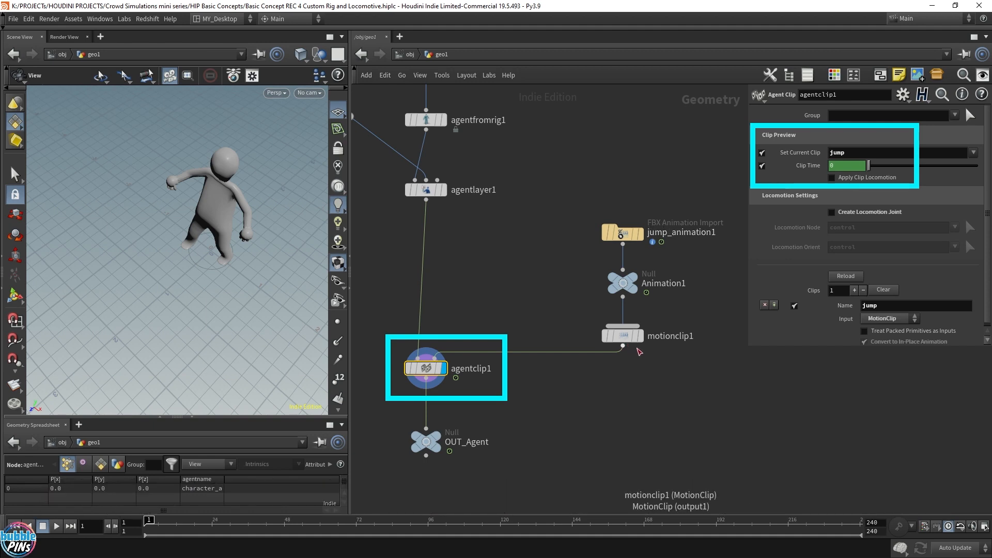
pyautogui.press('Up')
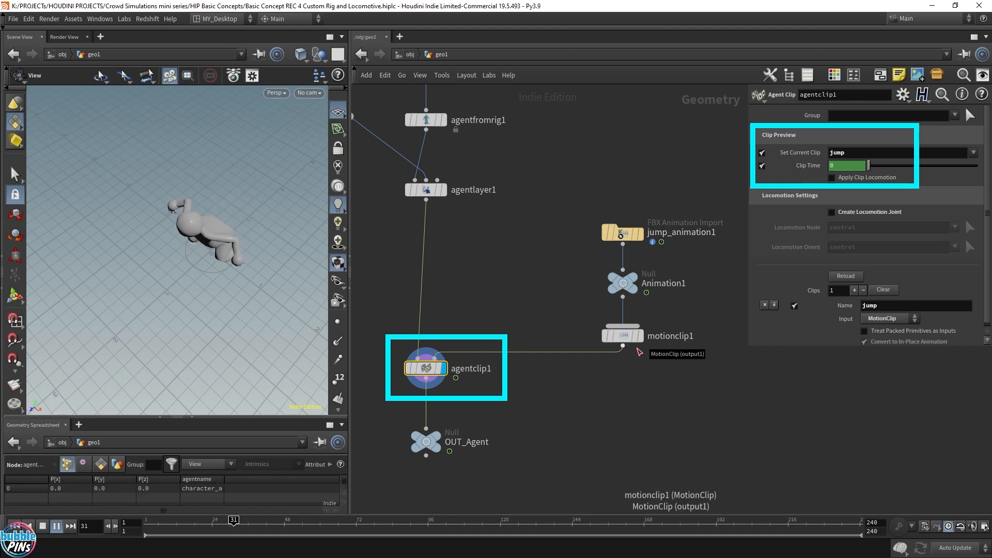
pyautogui.moveTo(268, 262); pyautogui.dragTo(234, 224)
pyautogui.moveTo(233, 225); pyautogui.dragTo(243, 269, button='right')
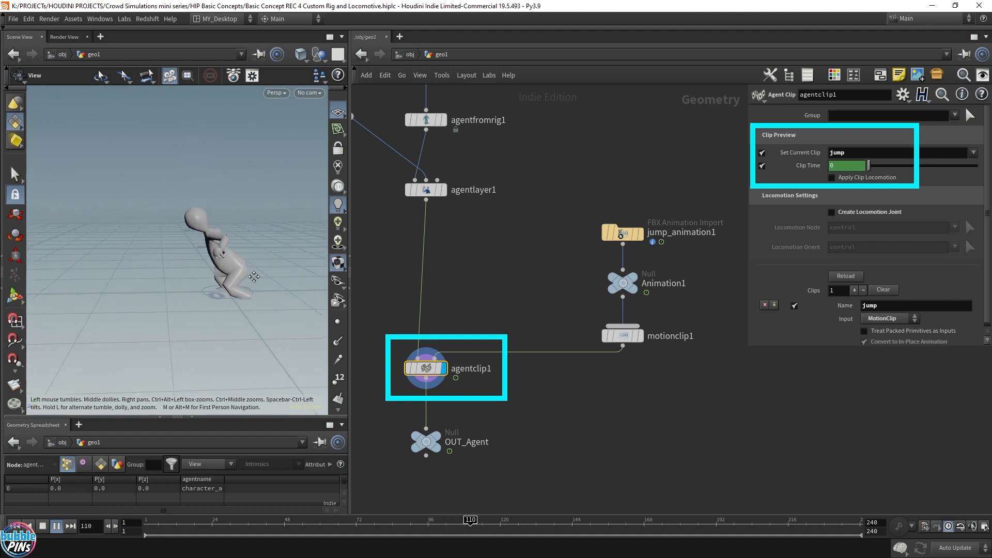
pyautogui.moveTo(243, 268); pyautogui.dragTo(247, 270)
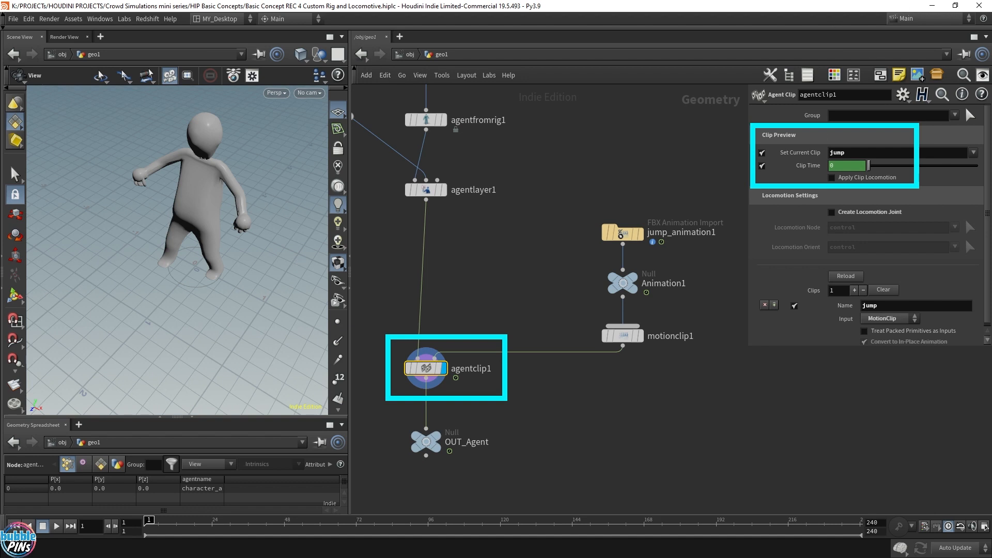
# Return to the object level and rename the geo1 object to Agent.
pyautogui.click(408, 55)
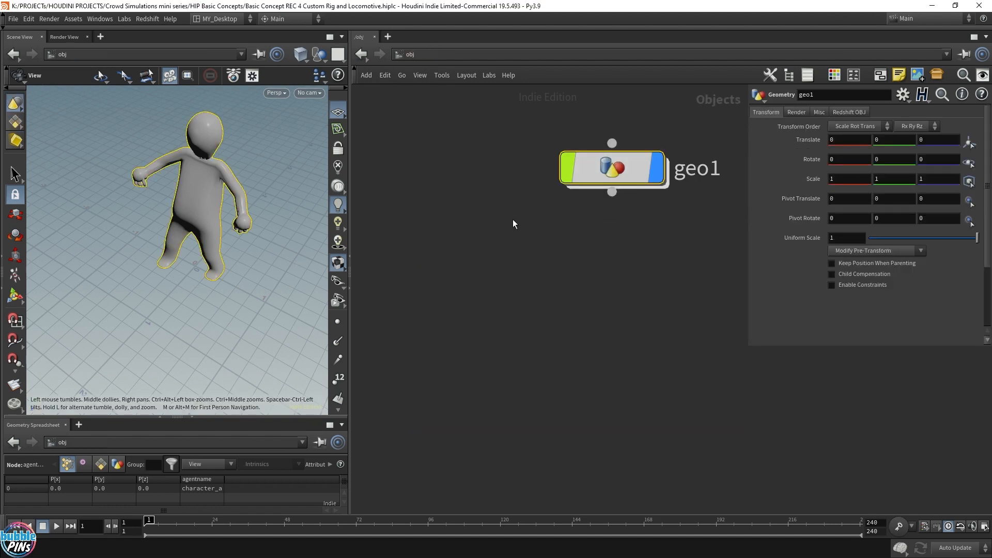
pyautogui.moveTo(513, 224); pyautogui.dragTo(391, 263, button='middle')
pyautogui.doubleClick(574, 207)
pyautogui.write('Agent')
pyautogui.press('Return')
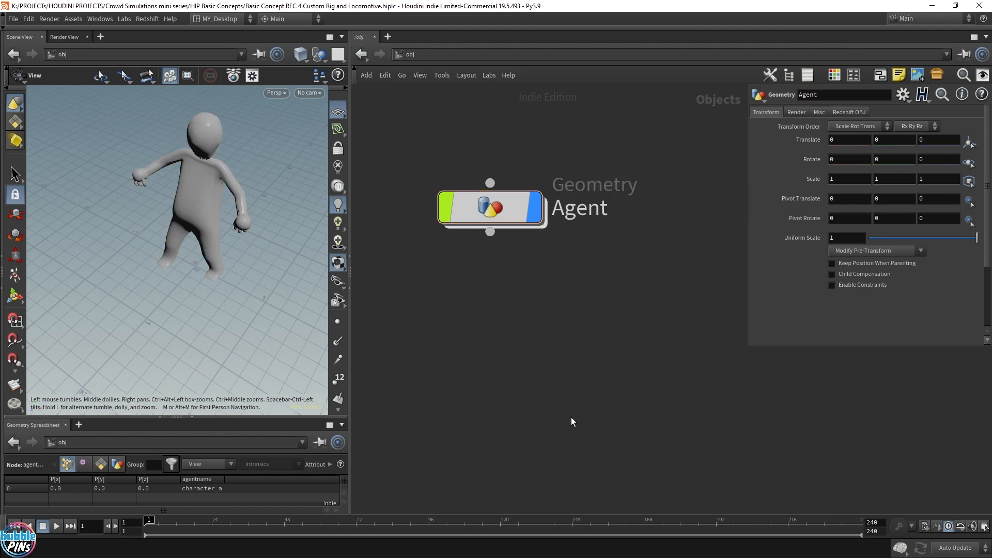
# Create a new Geometry object at object level and rename it Crowd_SIM.
pyautogui.press('Tab')
pyautogui.write('geo')
pyautogui.press('Return')
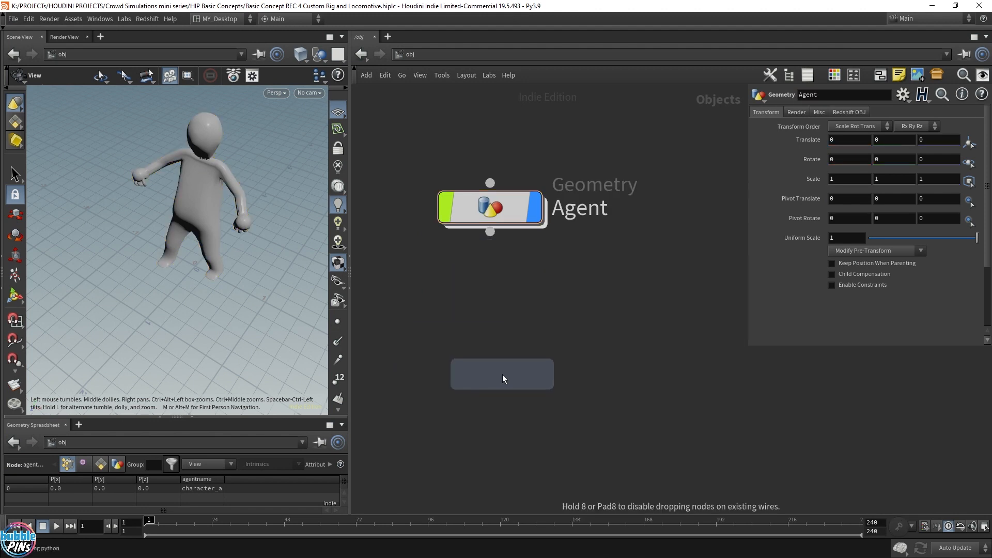
pyautogui.click(502, 374)
pyautogui.click(545, 152)
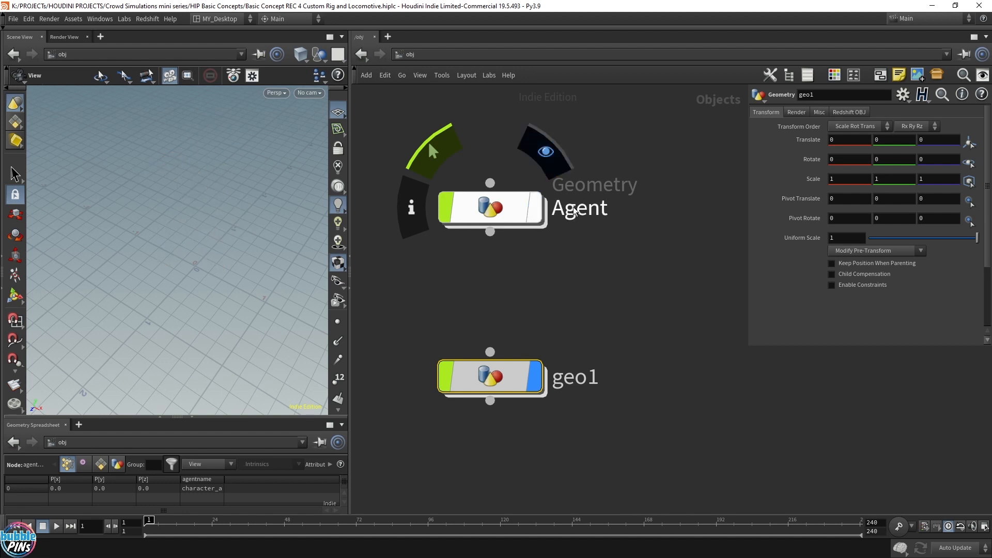
pyautogui.doubleClick(588, 378)
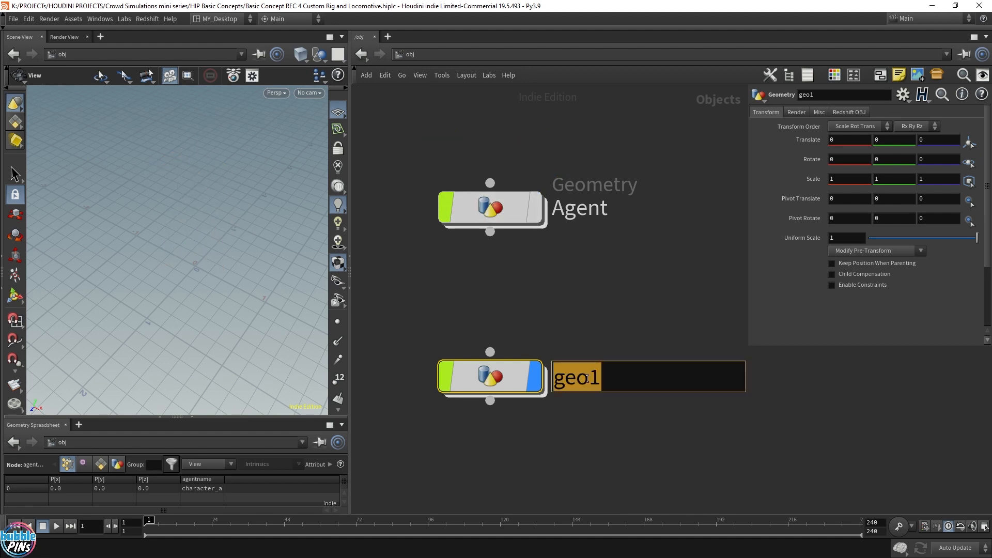
pyautogui.write('Crowd_SIM')
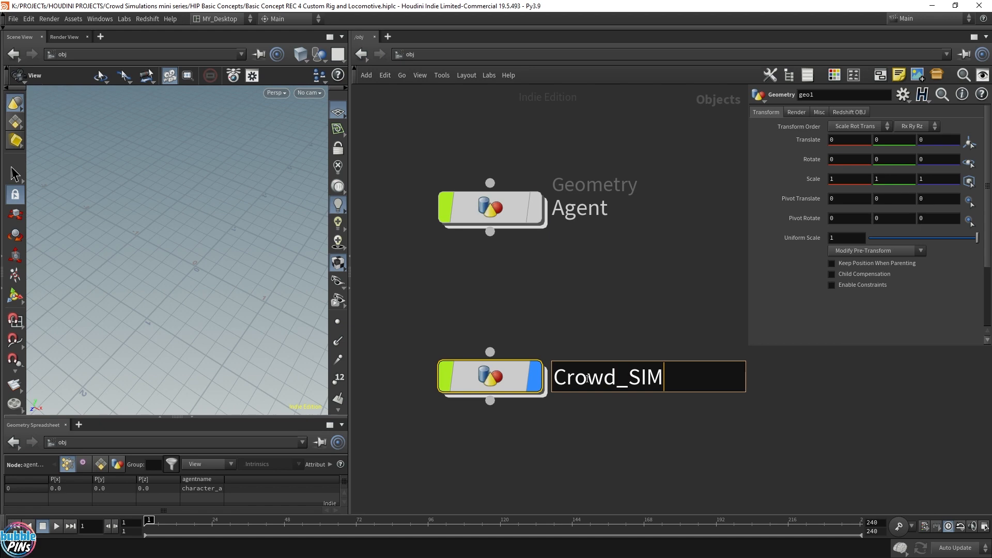
pyautogui.press('Return')
# Inside Crowd_SIM, add a Crowd Source node.
pyautogui.press('i')
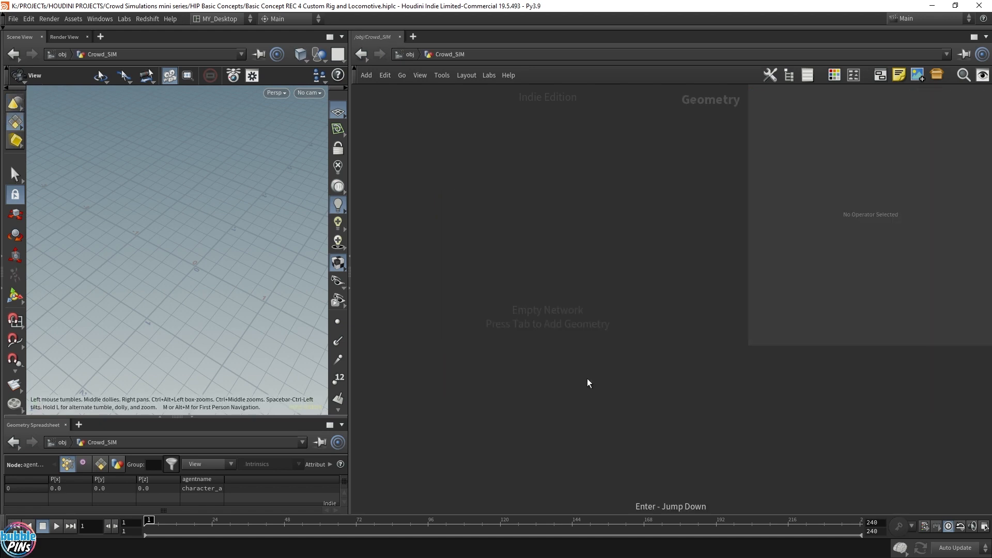
pyautogui.press('Tab')
pyautogui.write('crowd so')
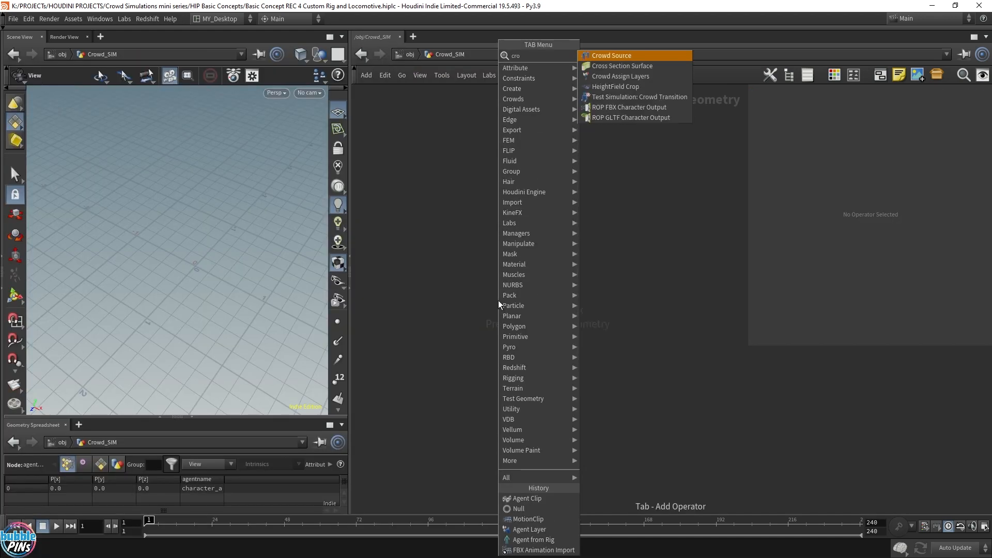
pyautogui.press('Return')
pyautogui.click(498, 300)
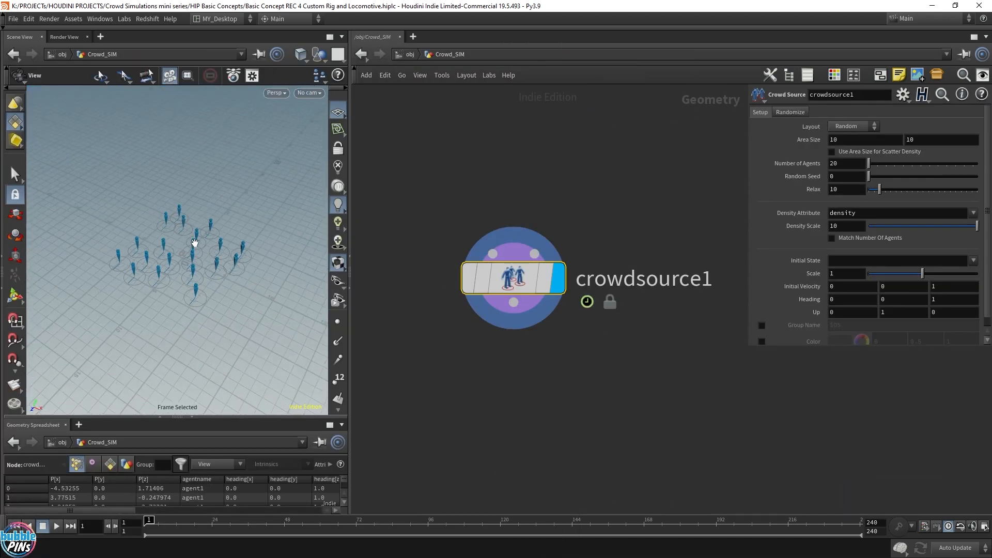
pyautogui.scroll(-3, 542, 280)
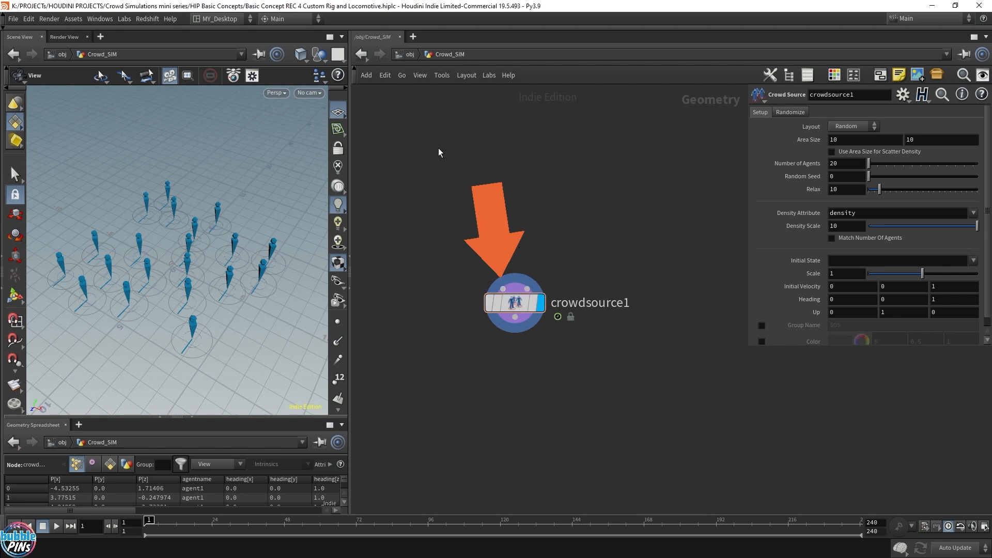
# Add an Object Merge node whose Object 1 fetches /obj/Agent/OUT_Agent.
pyautogui.press('Tab')
pyautogui.write('object')
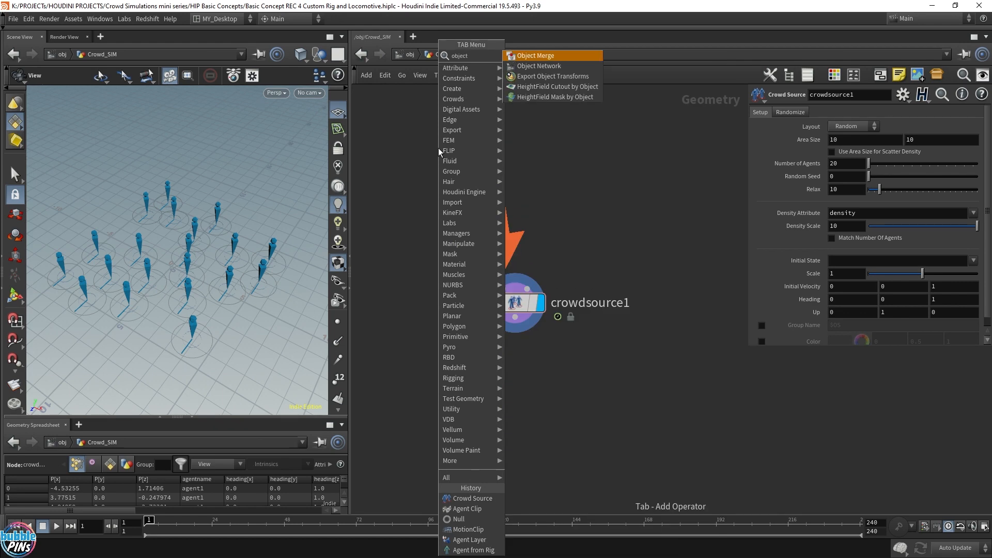
pyautogui.press('Return')
pyautogui.click(439, 147)
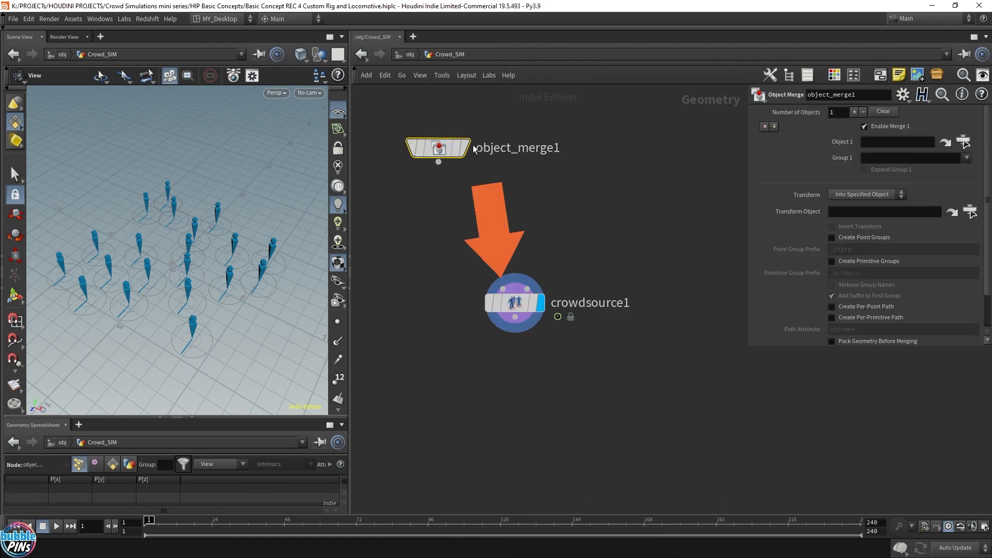
pyautogui.click(964, 141)
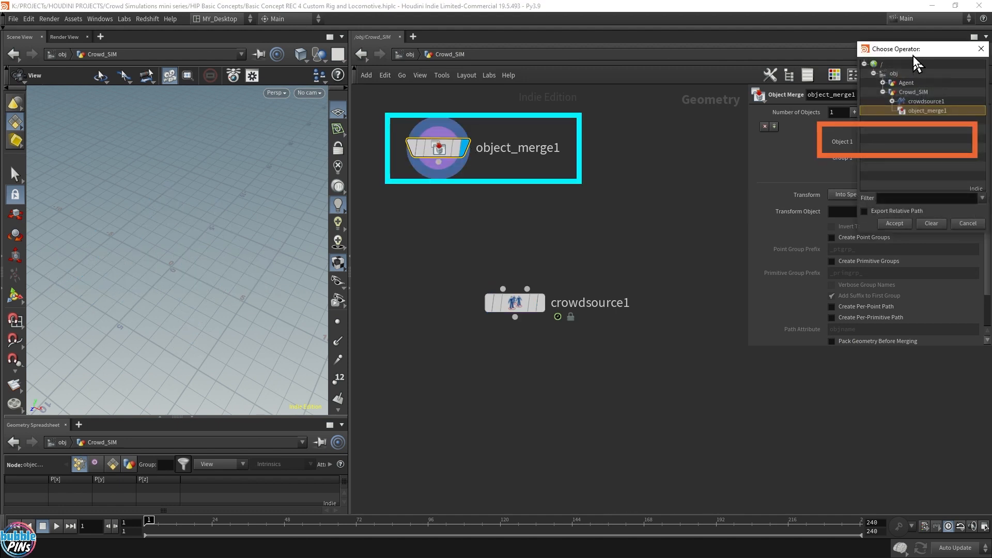
pyautogui.doubleClick(698, 156)
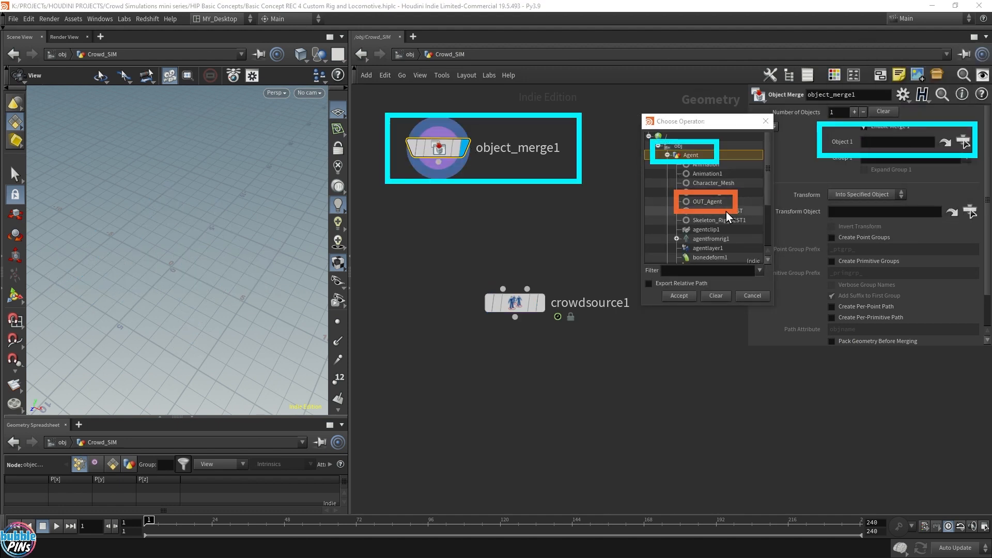
pyautogui.click(721, 203)
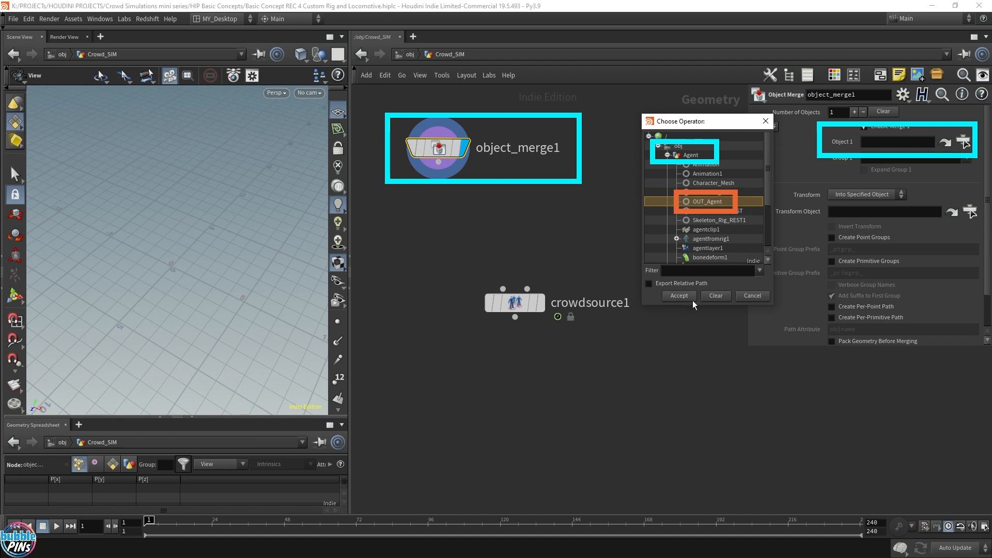
pyautogui.click(678, 299)
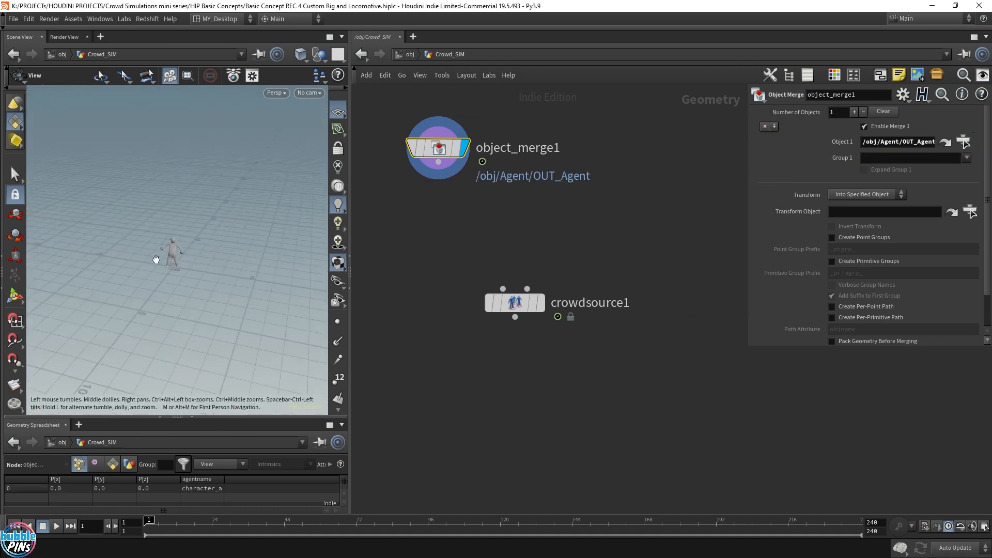
# Play back the merged agent's animation in the viewport and return to the first frame.
pyautogui.scroll(5, 202, 264)
pyautogui.scroll(-3, 202, 263)
pyautogui.press('Up')
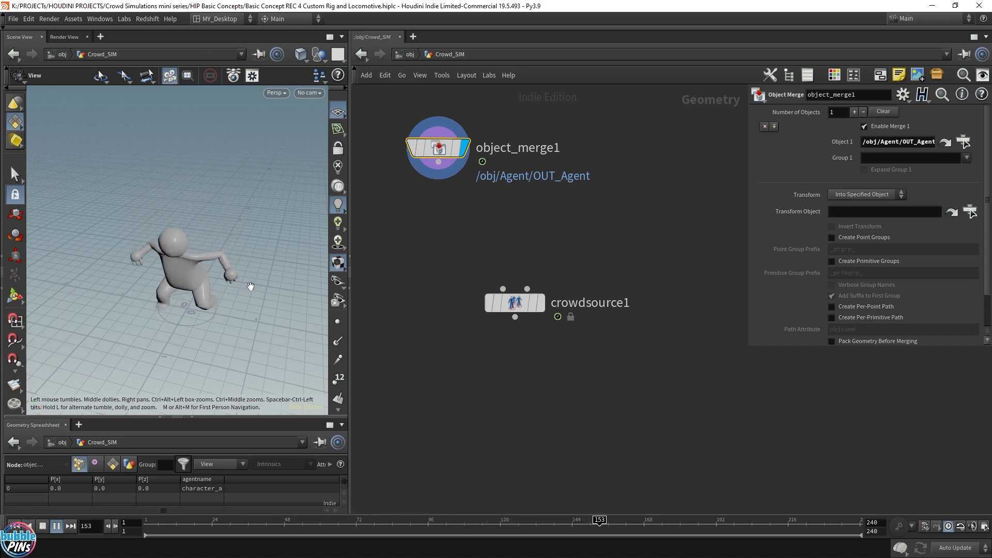
pyautogui.hotkey('ctrl', 'Up')
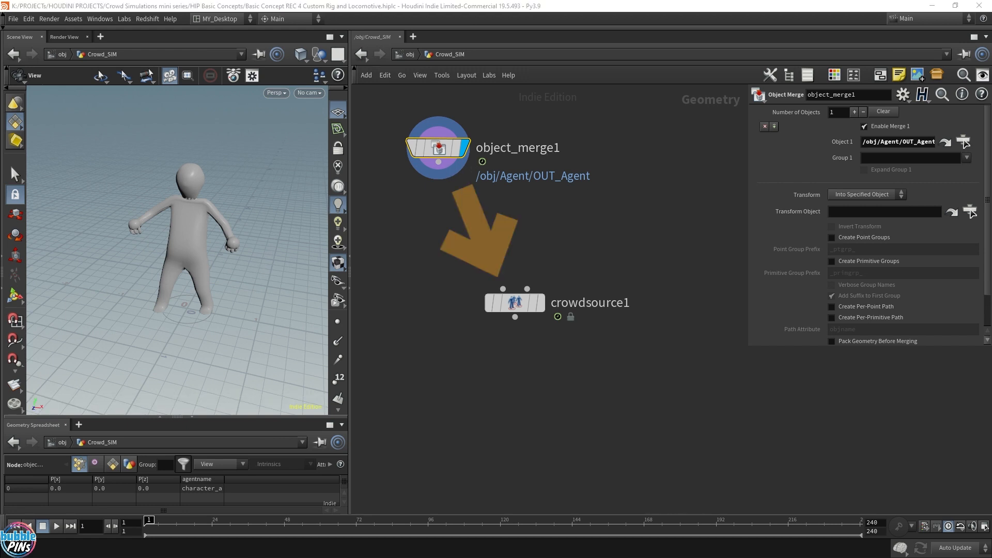
# Wire the Object Merge into the Crowd Source and play back the crowd of agents.
pyautogui.click(543, 305)
pyautogui.scroll(-6, 156, 281)
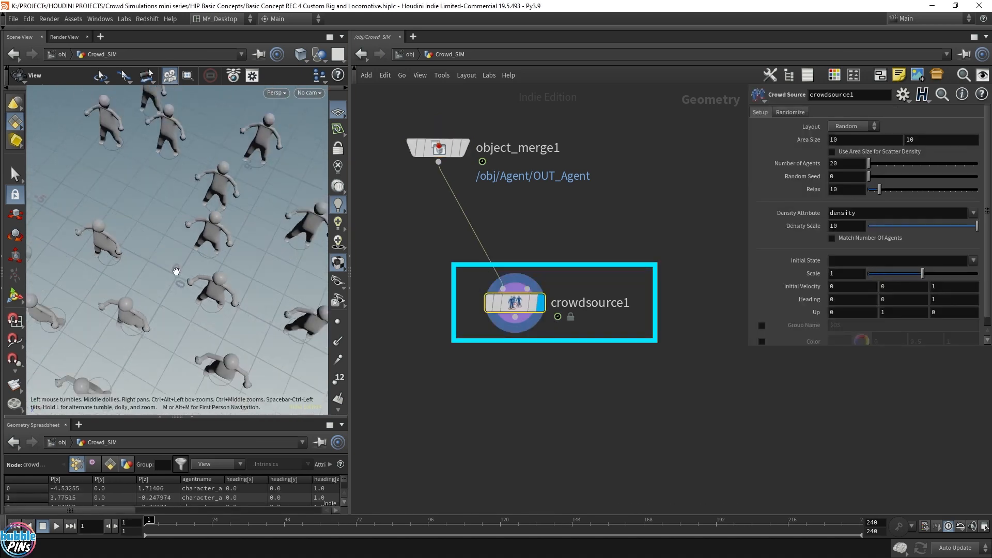
pyautogui.moveTo(177, 270); pyautogui.dragTo(228, 279)
pyautogui.press('Up')
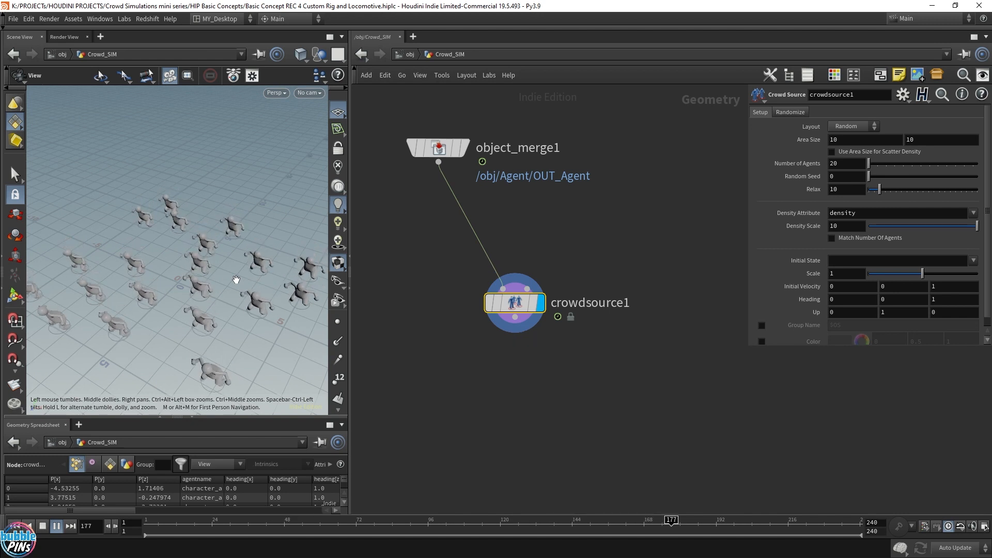
pyautogui.hotkey('ctrl', 'Up')
# Inspect the agentclip1 current clip setting inside the Agent object and return to Crowd_SIM.
pyautogui.click(412, 54)
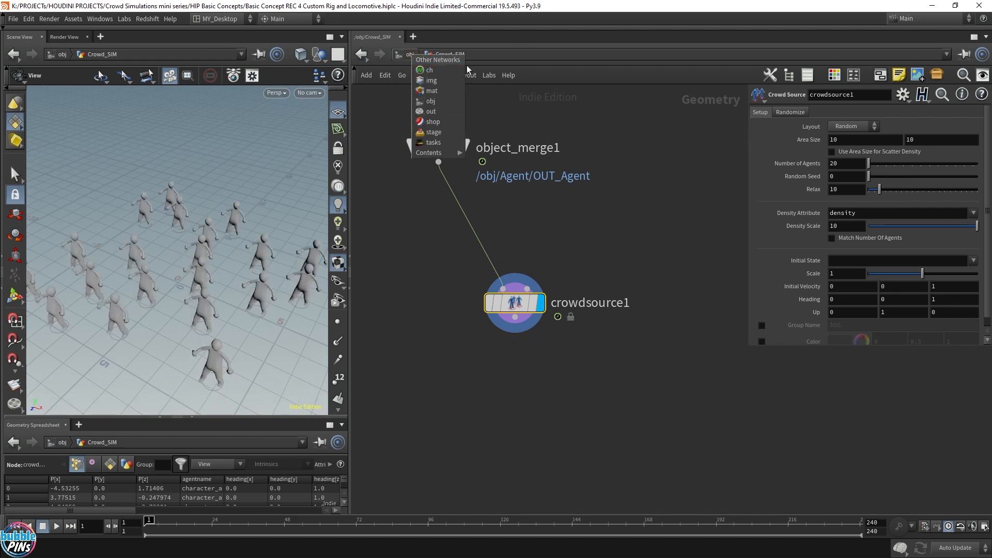
pyautogui.click(399, 54)
pyautogui.click(495, 215)
pyautogui.doubleClick(495, 214)
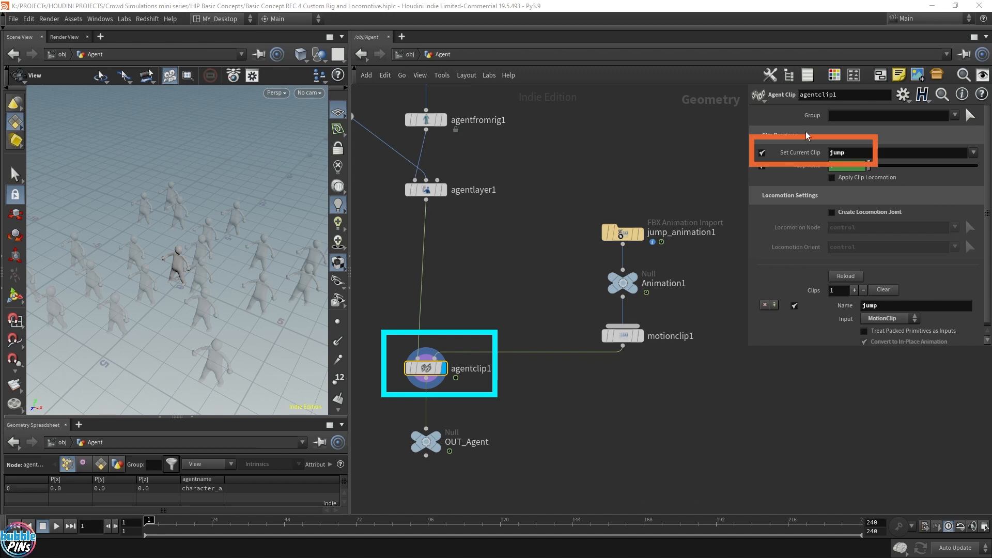
pyautogui.doubleClick(843, 158)
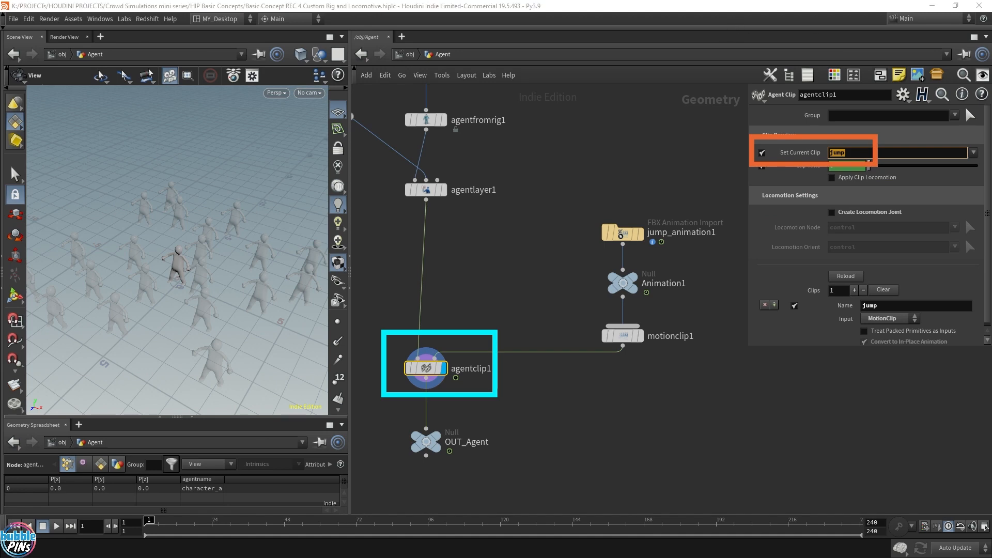
pyautogui.press('u')
pyautogui.doubleClick(473, 370)
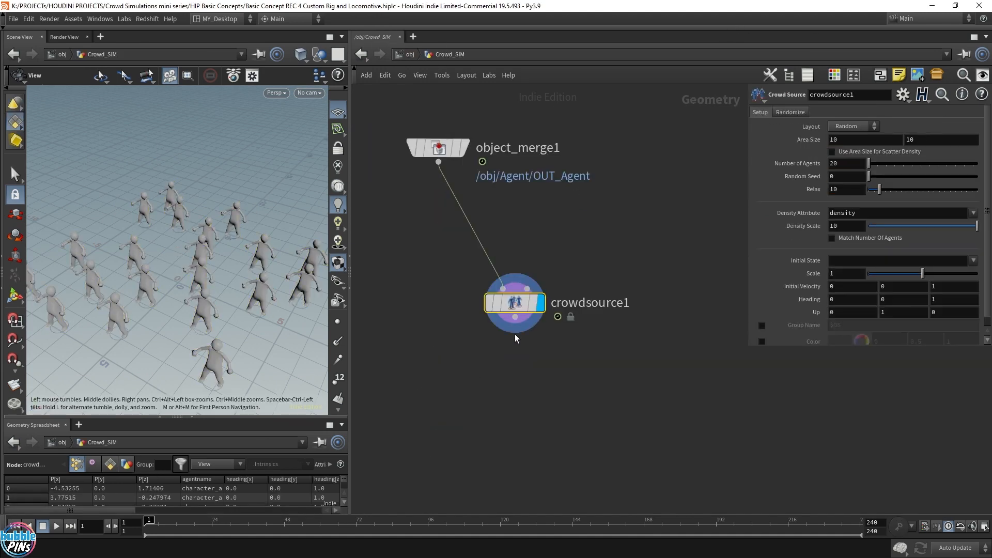
# Add an Add node and give it one point.
pyautogui.moveTo(191, 284); pyautogui.dragTo(169, 261)
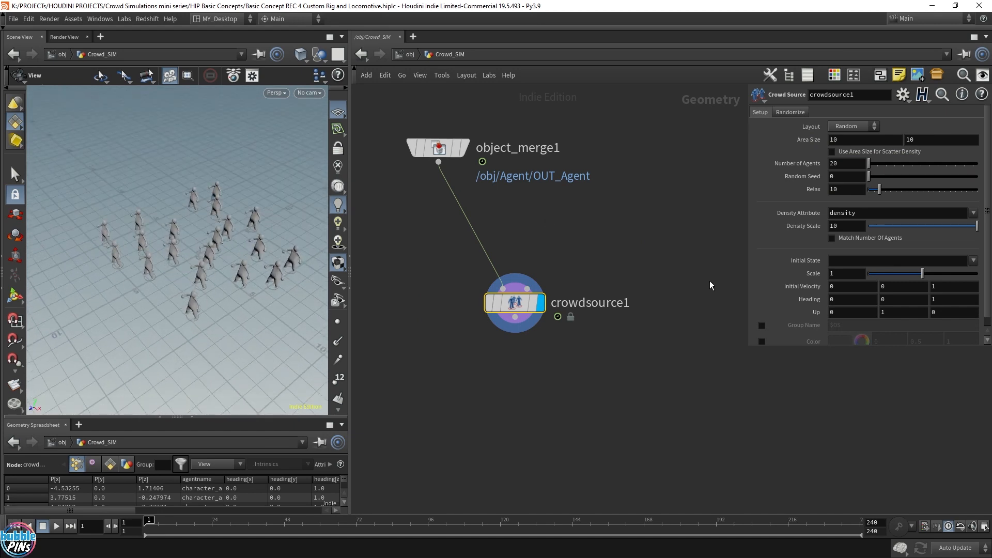
pyautogui.press('Tab')
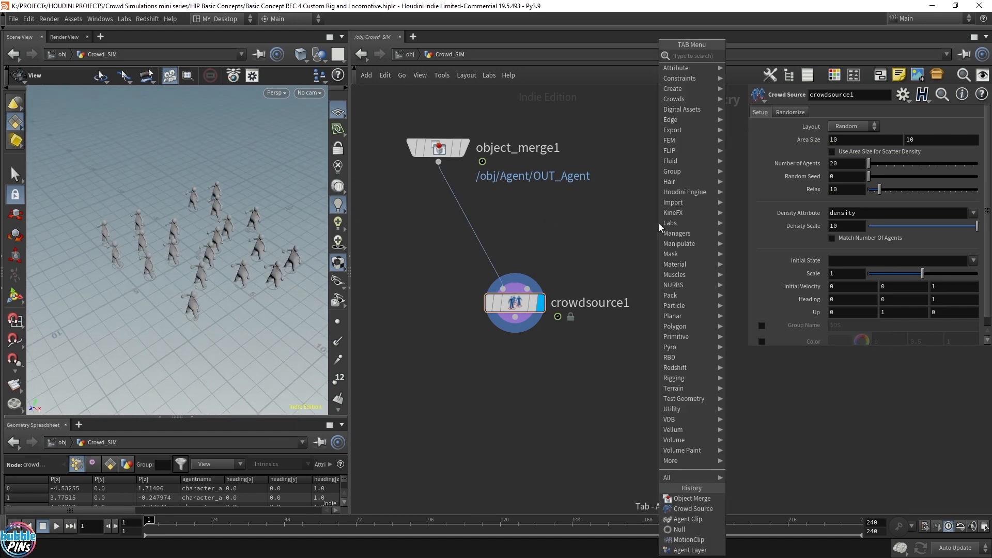
pyautogui.write('a')
pyautogui.press('Return')
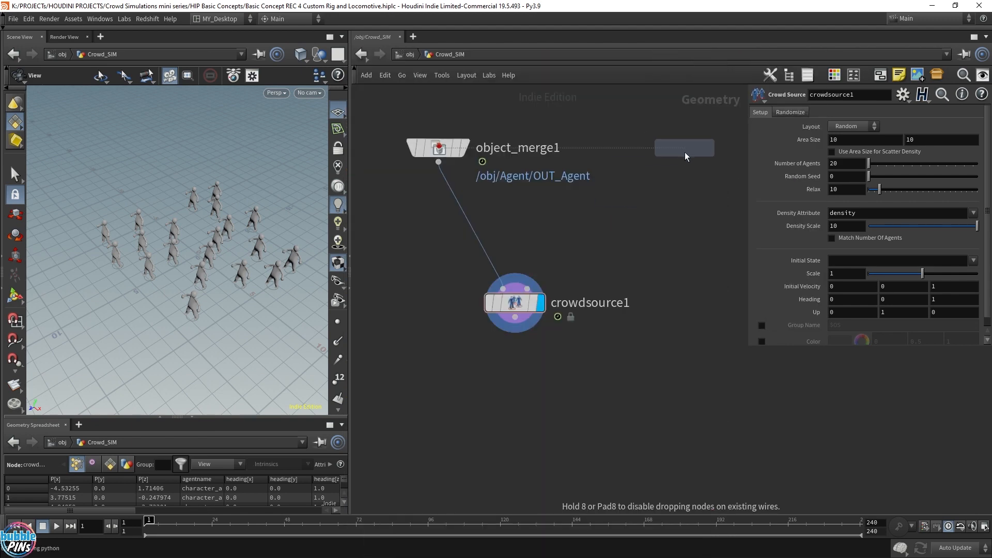
pyautogui.click(686, 148)
pyautogui.click(685, 157)
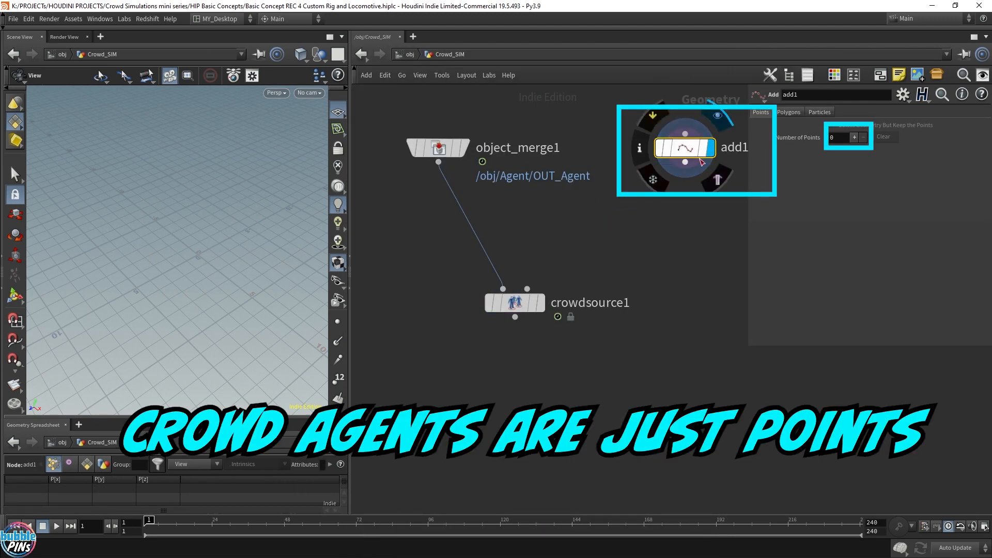
pyautogui.click(854, 137)
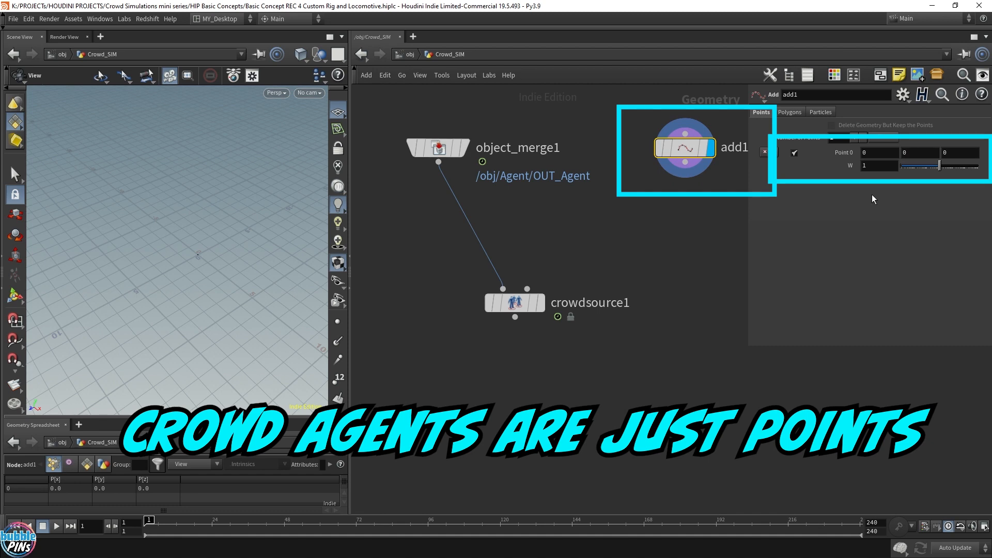
# Add a second point to the Add node and set its X position to 1.
pyautogui.click(338, 322)
pyautogui.moveTo(217, 257); pyautogui.dragTo(184, 253)
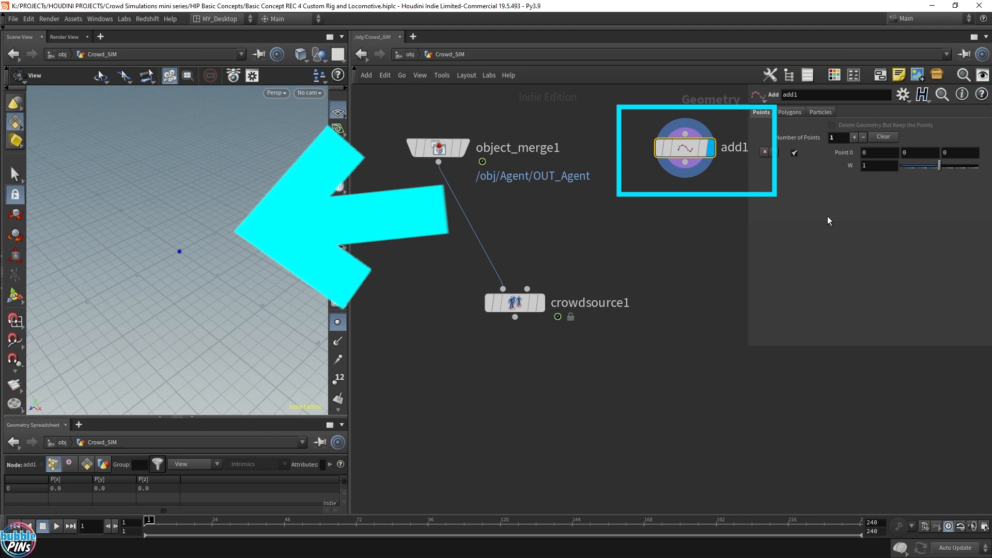
pyautogui.click(855, 139)
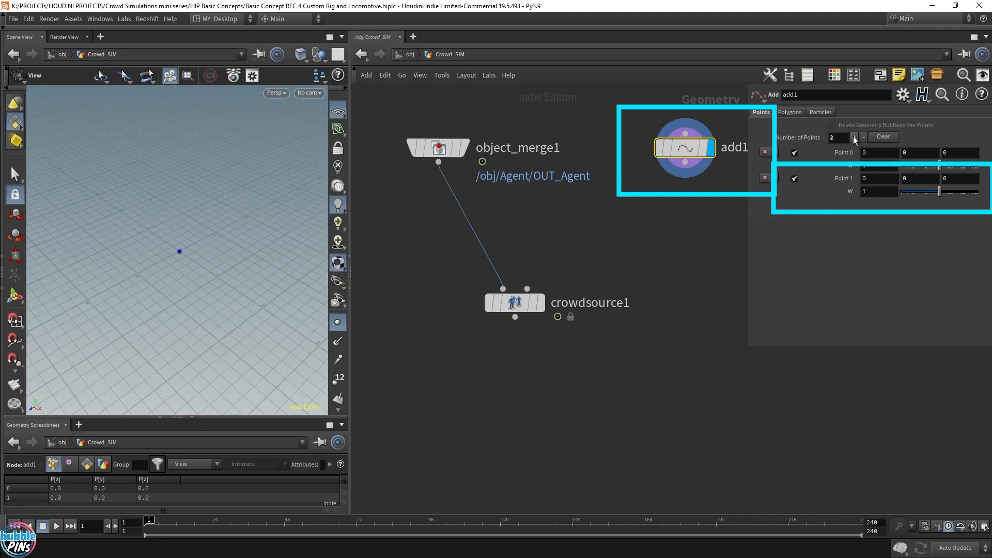
pyautogui.click(887, 182)
pyautogui.write('.2')
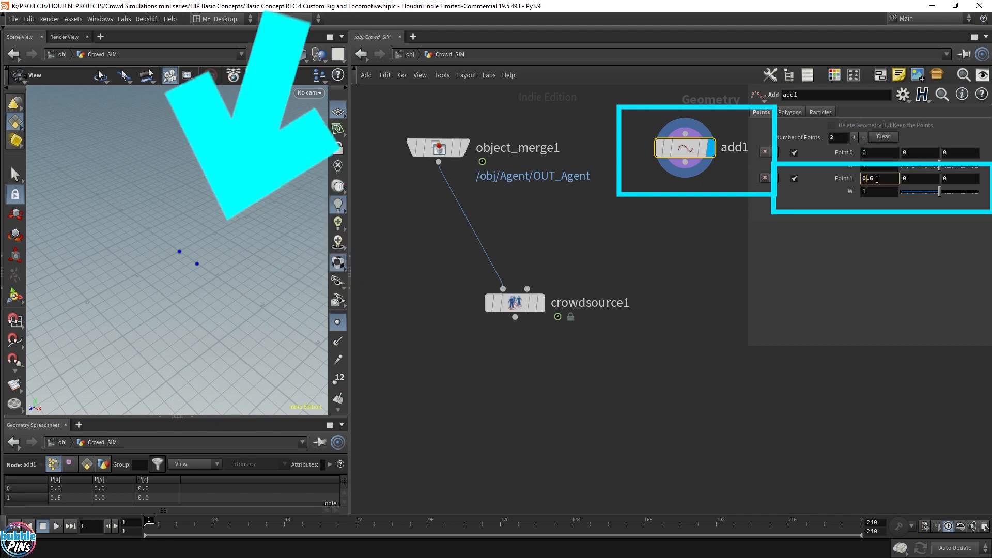
pyautogui.write('1')
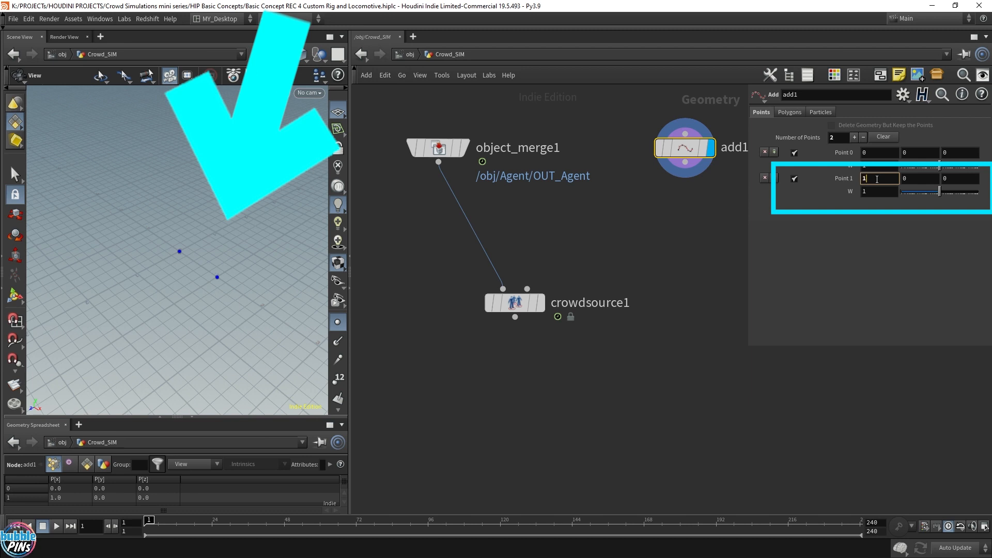
# Wire the Add node into the Crowd Source's second input to source agents from its points.
pyautogui.click(681, 206)
pyautogui.moveTo(685, 162); pyautogui.dragTo(705, 340)
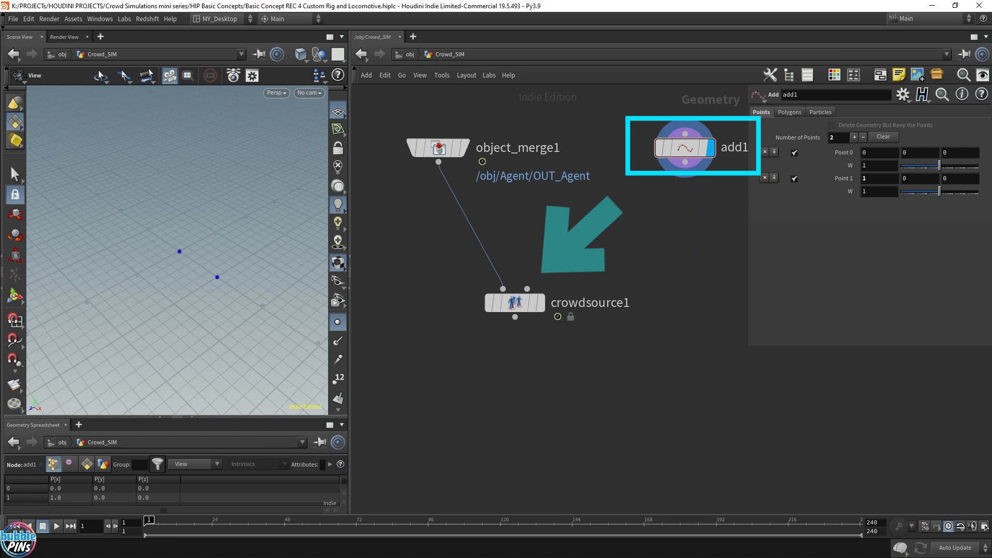
pyautogui.moveTo(685, 163); pyautogui.dragTo(547, 306)
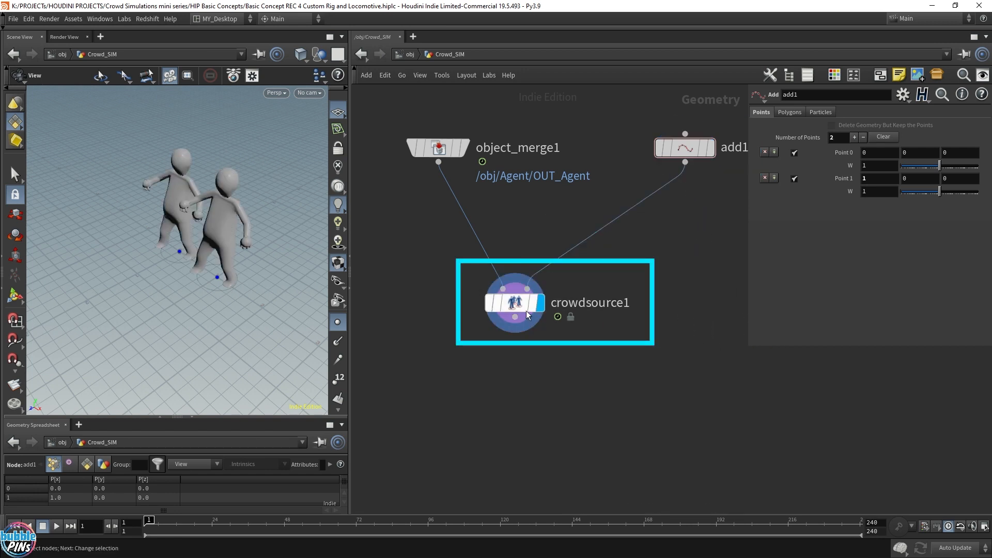
pyautogui.click(527, 313)
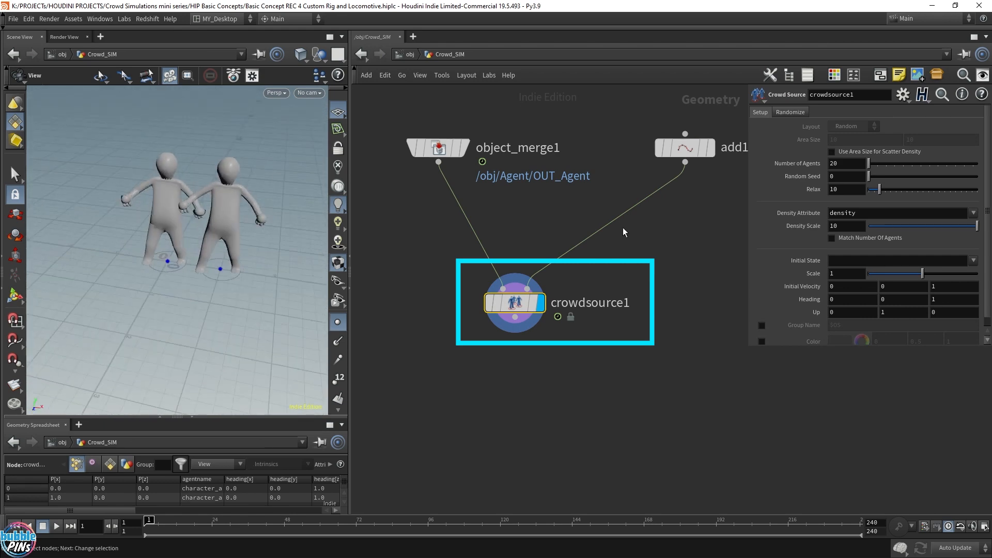
# Set the Add node's Point 1 X position to 1.7 and play the animation from the start.
pyautogui.click(685, 148)
pyautogui.click(880, 179)
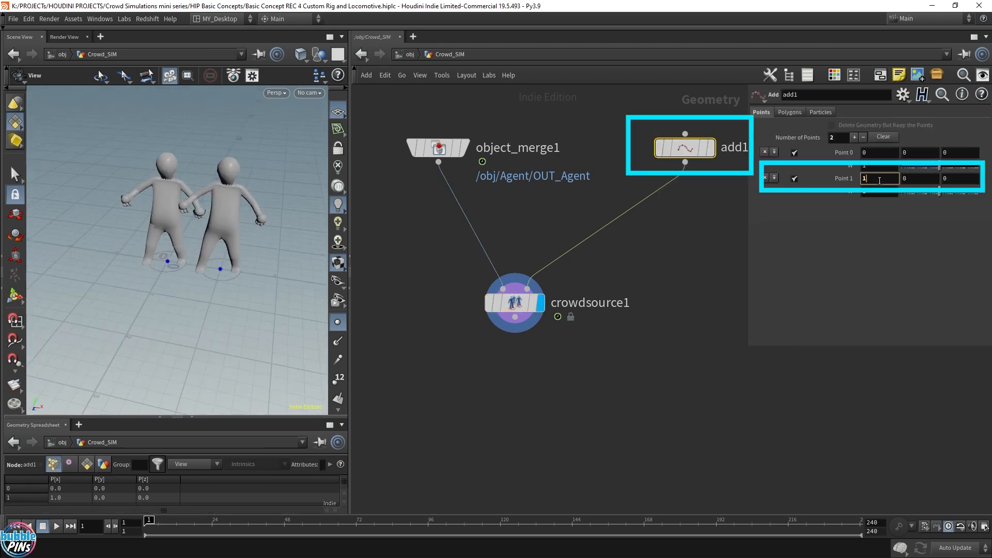
pyautogui.scroll(-1, 880, 181)
pyautogui.scroll(8, 881, 181)
pyautogui.click(685, 271)
pyautogui.press('Up')
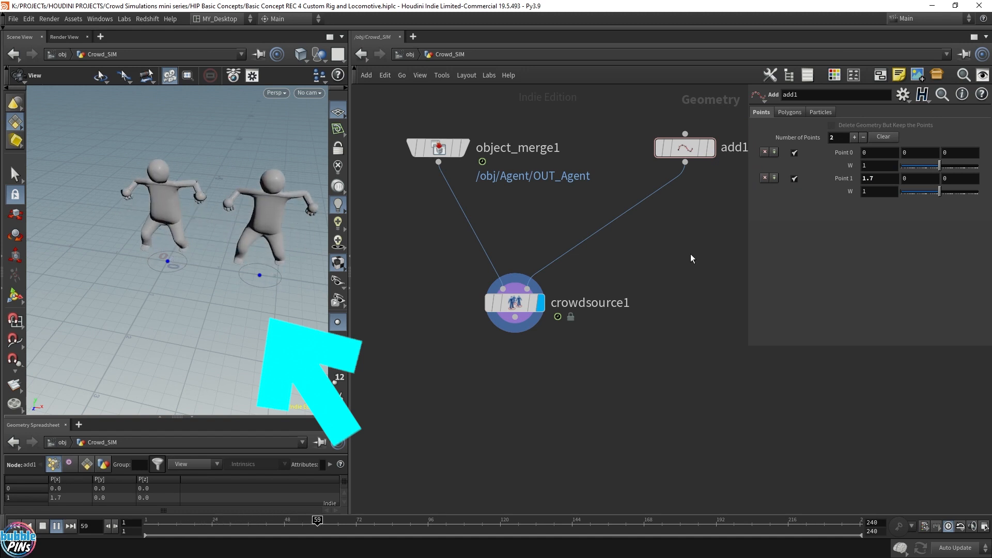
pyautogui.hotkey('ctrl', 'Up')
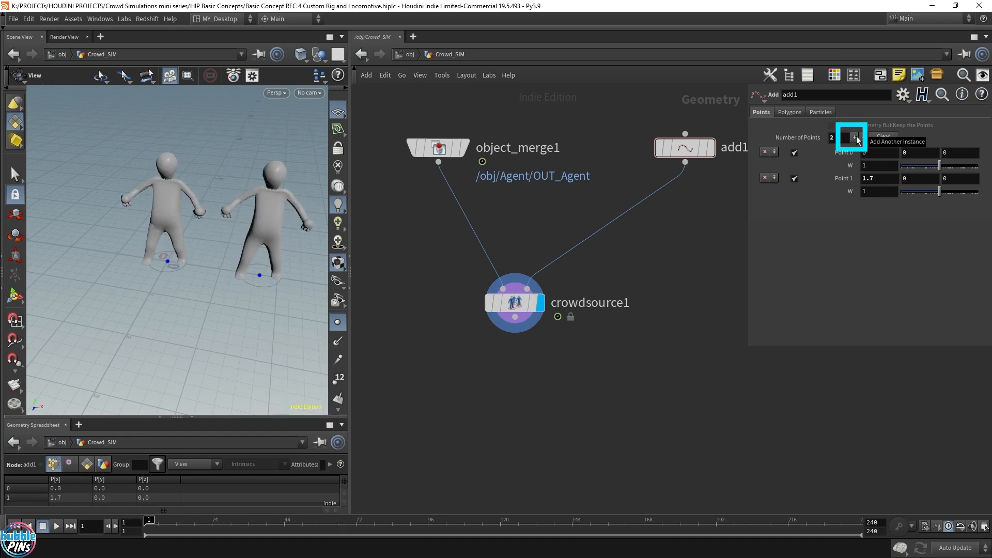
# Add a third point to the Add node, set its X position to 3.4, then remove that point.
pyautogui.click(856, 137)
pyautogui.click(878, 204)
pyautogui.write('0.9')
pyautogui.press('Return')
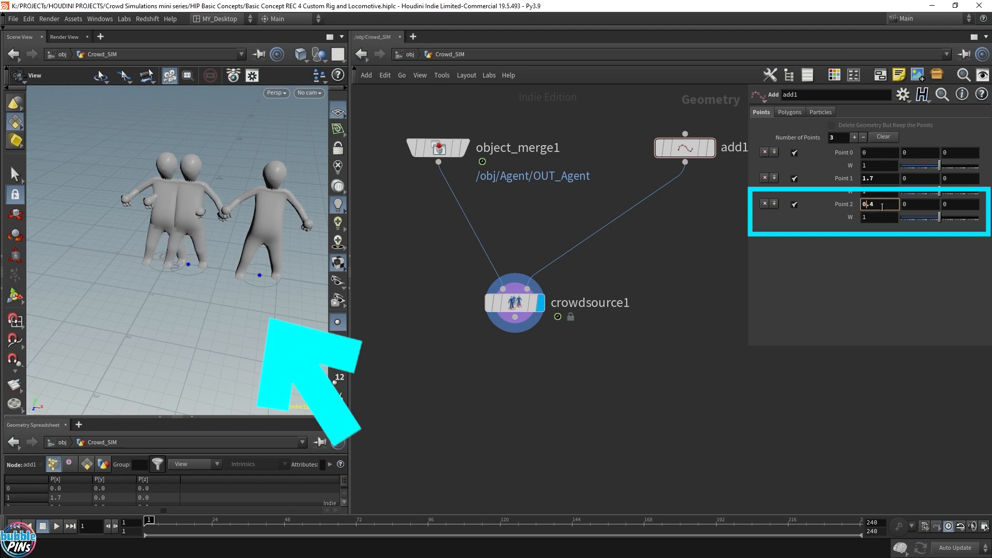
pyautogui.scroll(20, 882, 208)
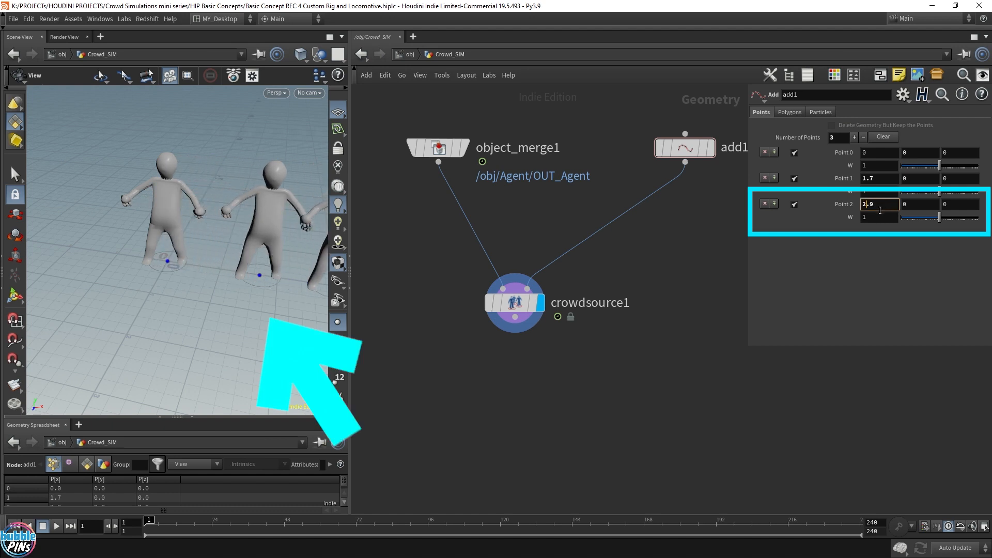
pyautogui.scroll(-5, 217, 223)
pyautogui.moveTo(243, 215); pyautogui.dragTo(196, 203, button='right')
pyautogui.moveTo(196, 203)
pyautogui.mouseDown()
pyautogui.moveTo(217, 214)
pyautogui.moveTo(211, 221)
pyautogui.mouseUp()
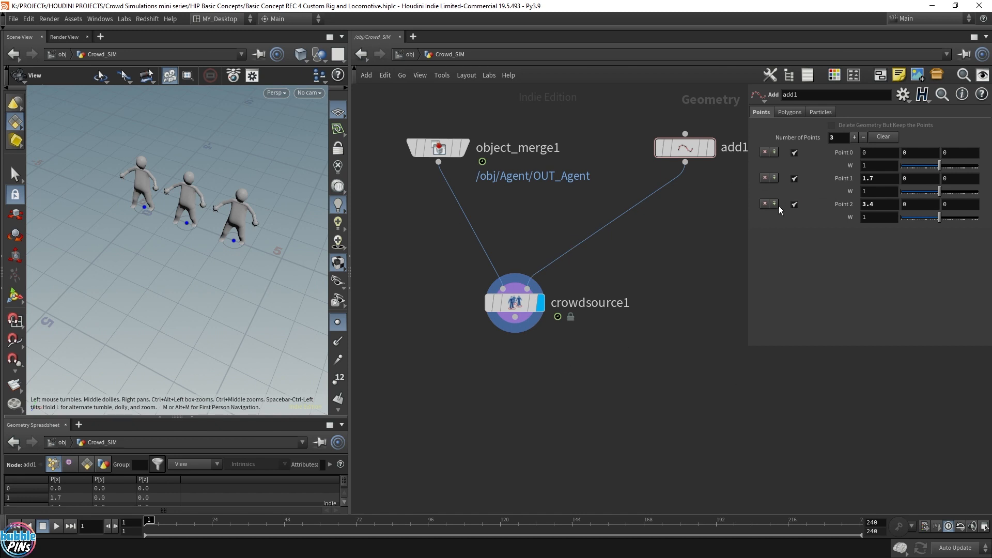
pyautogui.click(765, 204)
# Create a Grid node beside the Add node in the network.
pyautogui.scroll(-2, 678, 214)
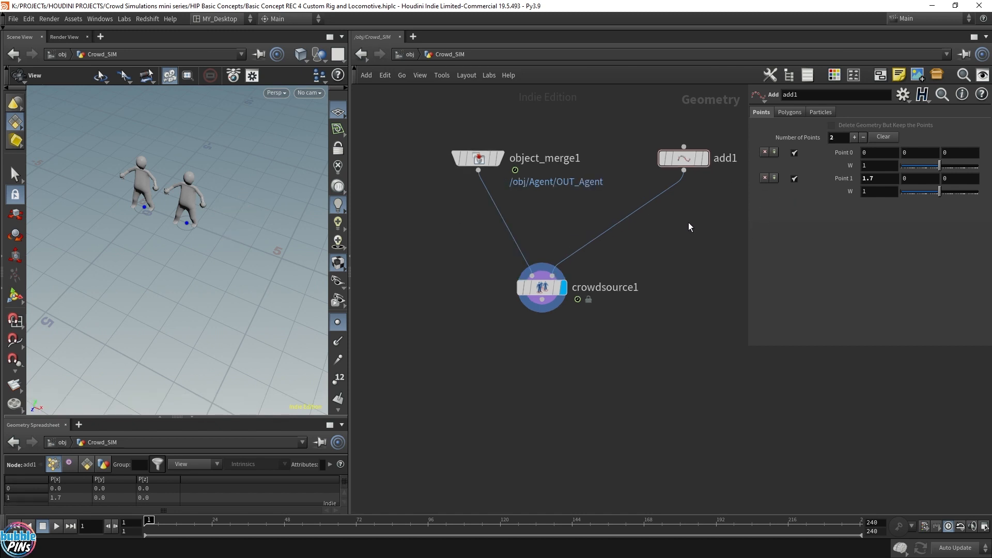
pyautogui.moveTo(689, 222); pyautogui.dragTo(609, 228, button='middle')
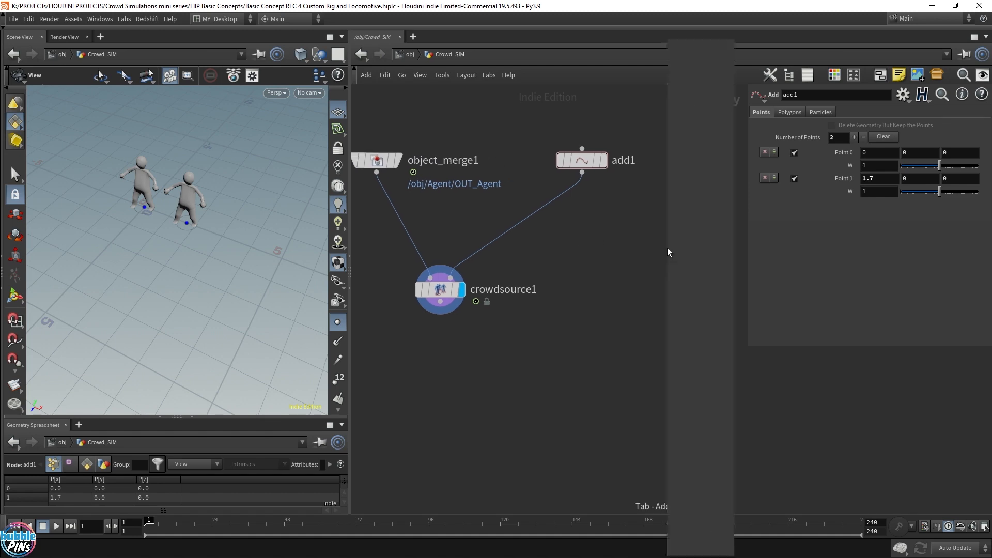
pyautogui.press('Tab')
pyautogui.write('grid')
pyautogui.press('Return')
pyautogui.click(692, 162)
pyautogui.press('r')
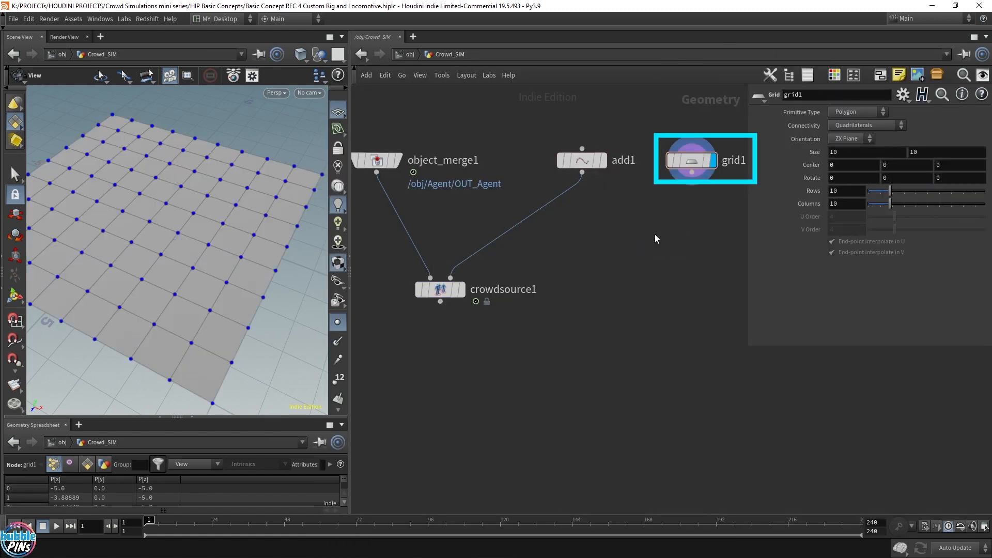
pyautogui.press('Tab')
pyautogui.press('Escape')
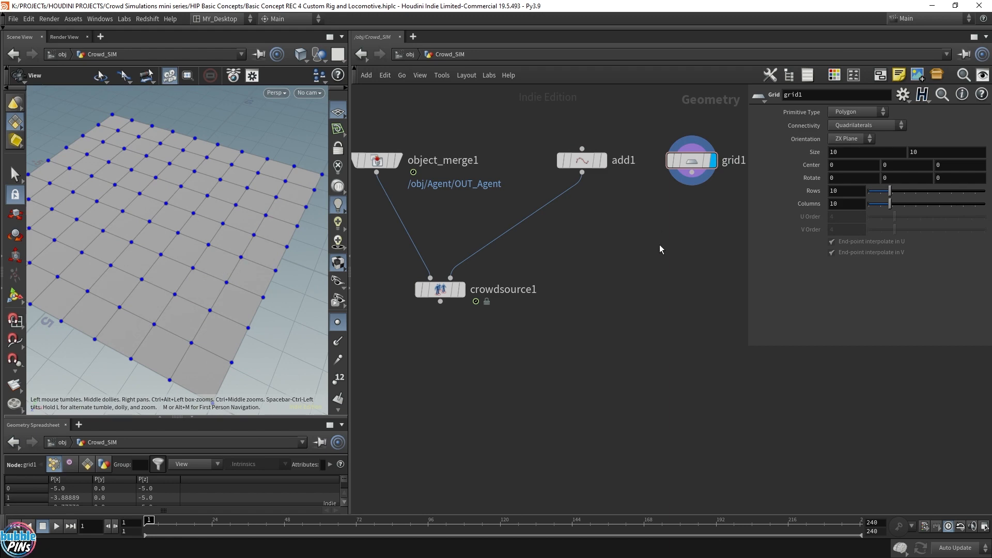
# Append a second Add node below the grid and enable Delete Geometry But Keep the Points.
pyautogui.press('Tab')
pyautogui.write('add')
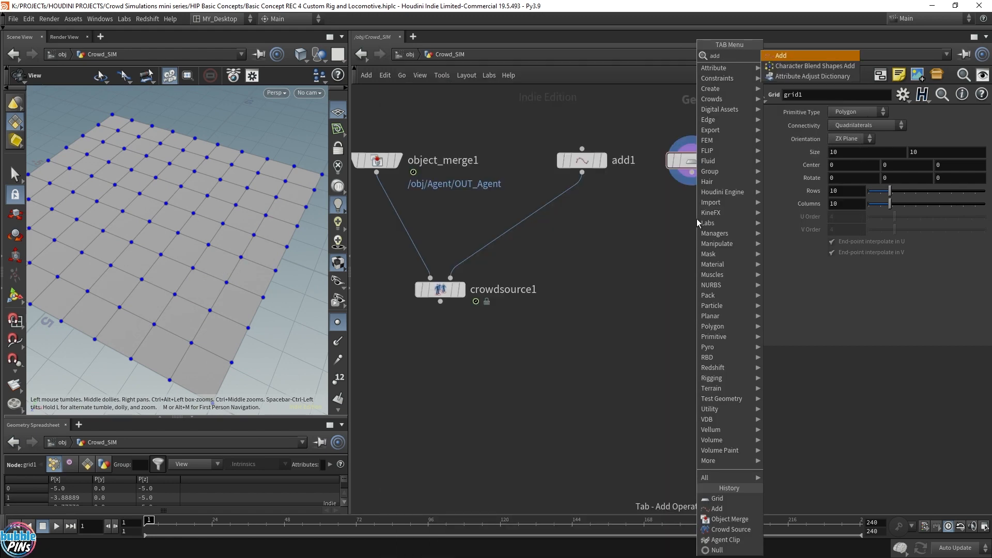
pyautogui.press('Return')
pyautogui.click(697, 222)
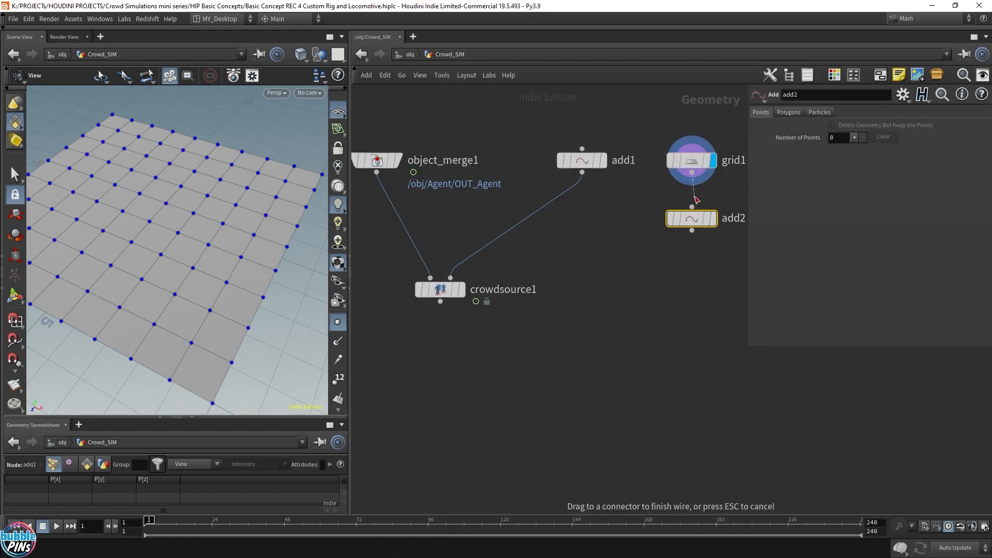
pyautogui.click(714, 224)
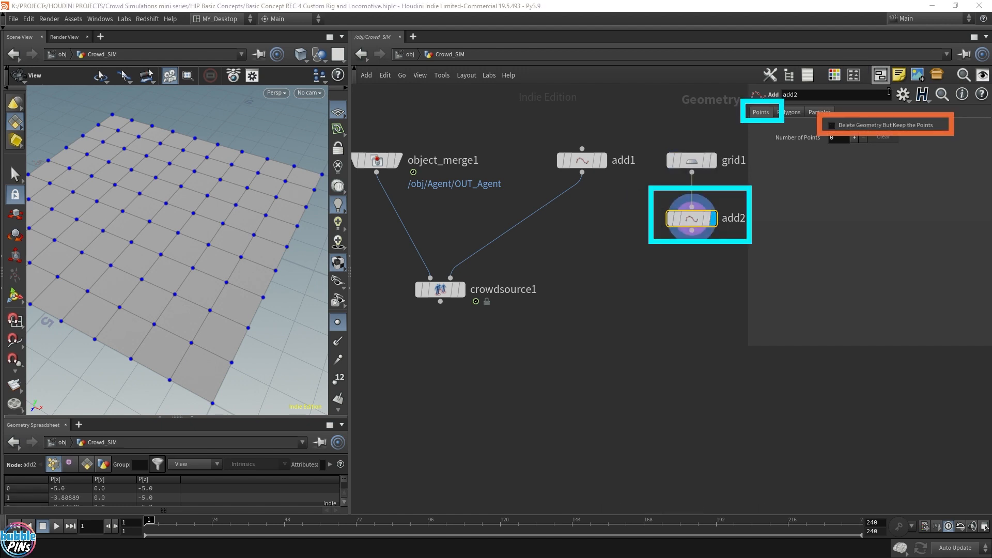
pyautogui.click(841, 126)
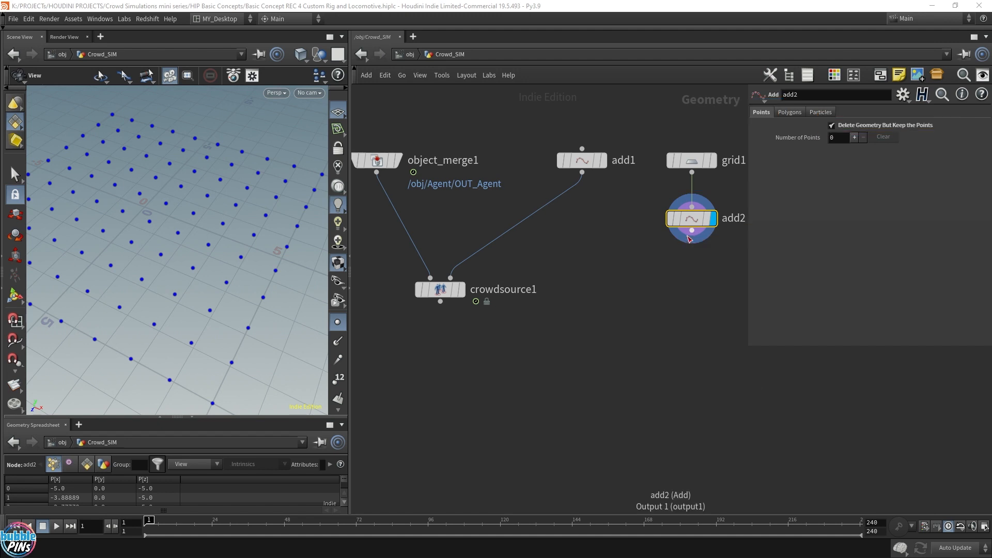
# Wire add2 into the Crowd Source's second input and play back the crowd spawned on the grid points.
pyautogui.moveTo(692, 231); pyautogui.dragTo(451, 279)
pyautogui.click(462, 293)
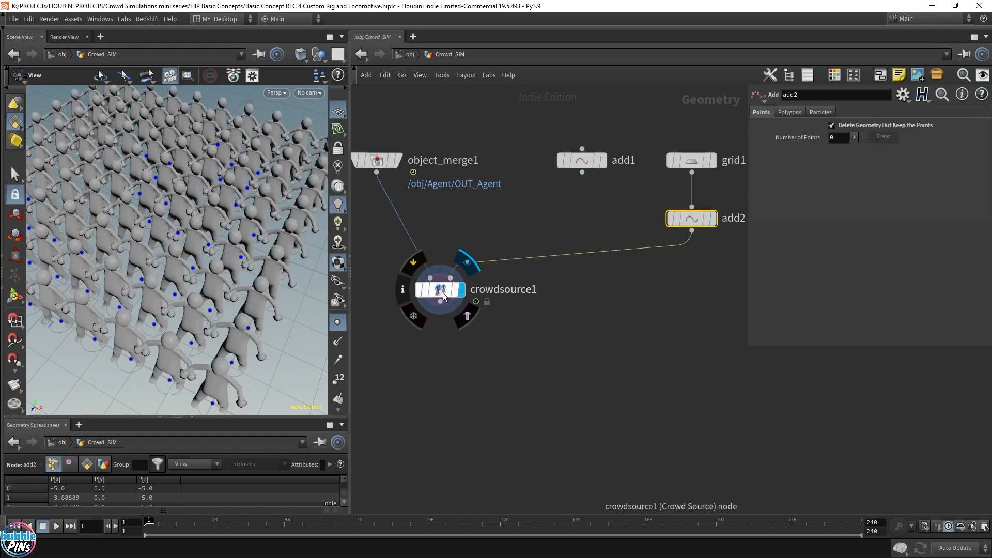
pyautogui.click(440, 290)
pyautogui.scroll(-6, 206, 234)
pyautogui.press('Up')
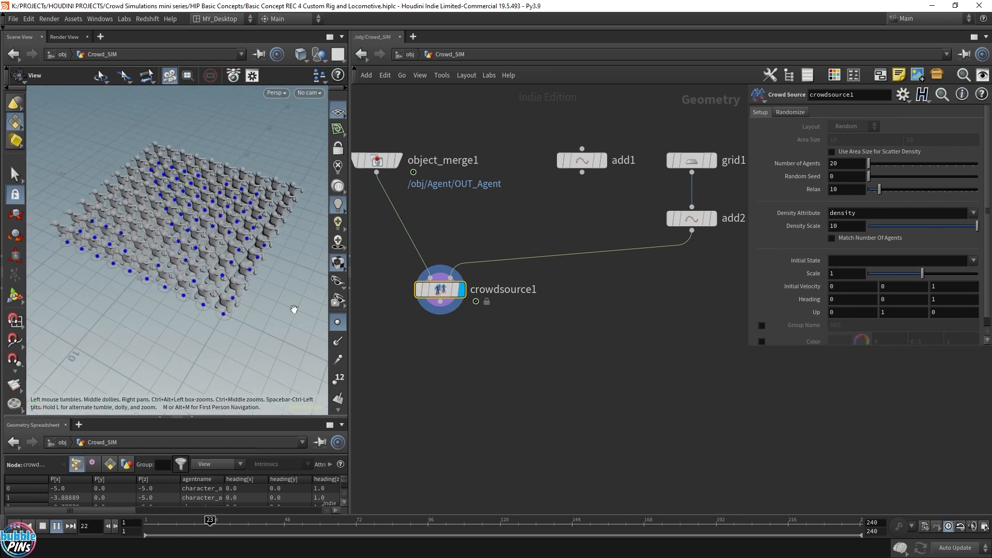
pyautogui.moveTo(215, 287); pyautogui.dragTo(208, 236)
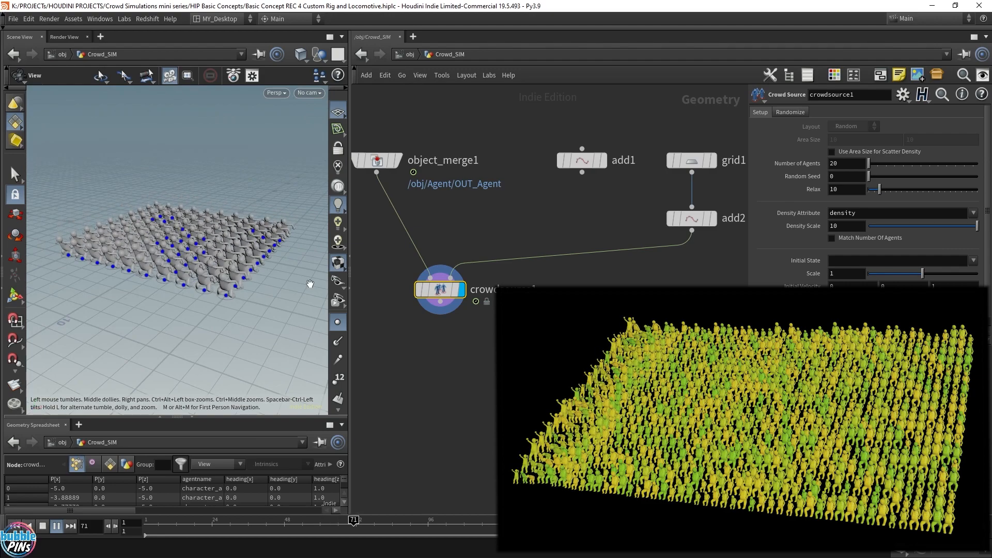
pyautogui.moveTo(178, 249); pyautogui.dragTo(156, 269)
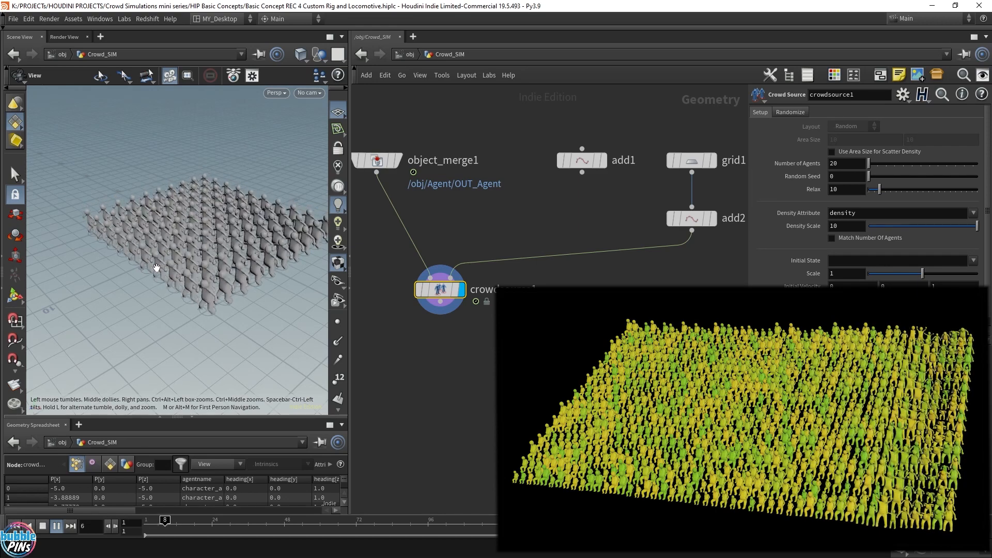
pyautogui.hotkey('ctrl', 'Up')
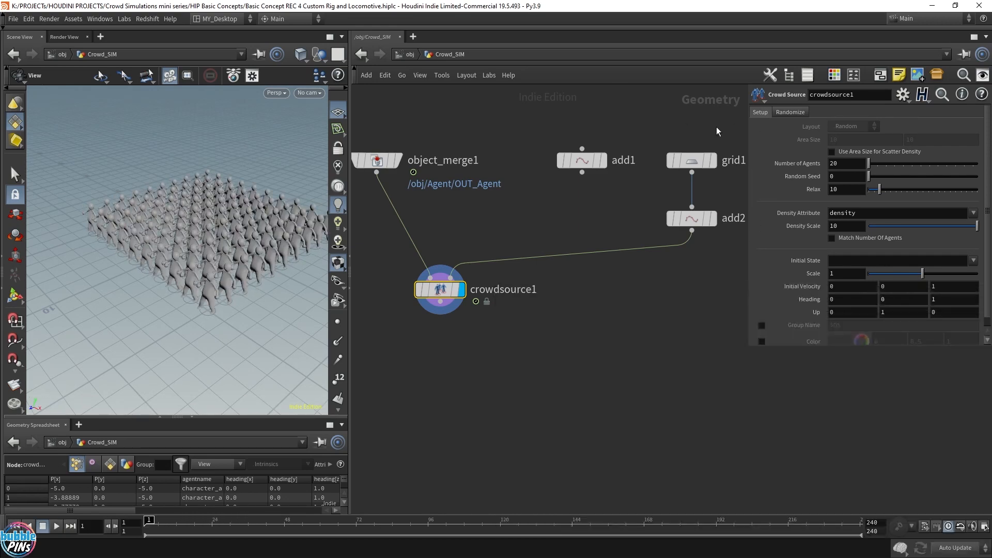
# Insert a Transform node between the grid and add2 and display it.
pyautogui.click(700, 162)
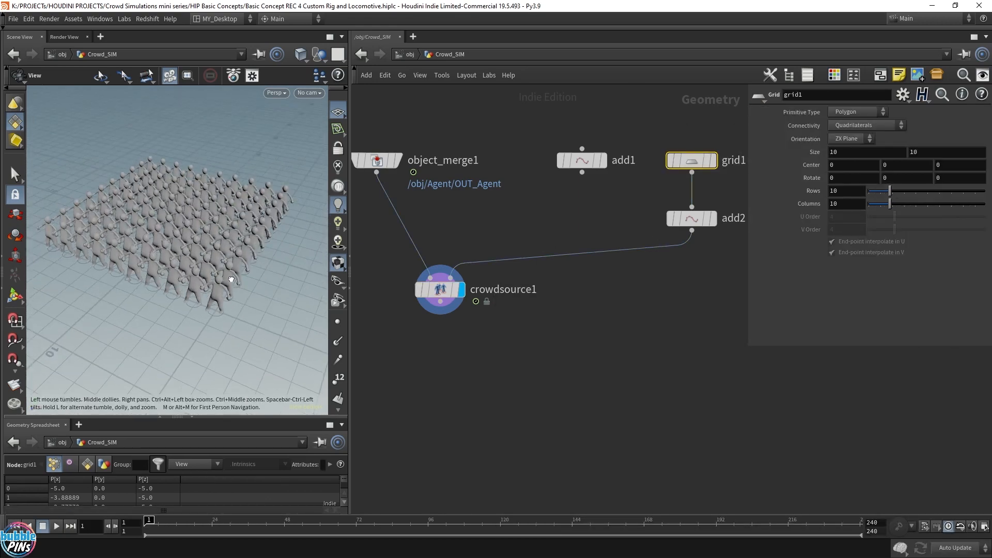
pyautogui.moveTo(626, 228); pyautogui.dragTo(685, 274)
pyautogui.press('Tab')
pyautogui.write('trans')
pyautogui.press('Return')
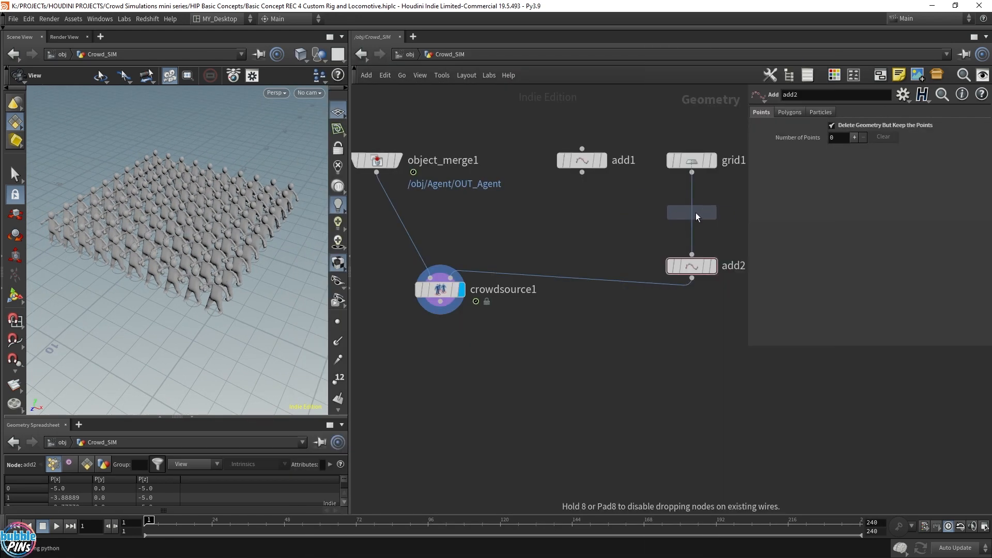
pyautogui.click(696, 215)
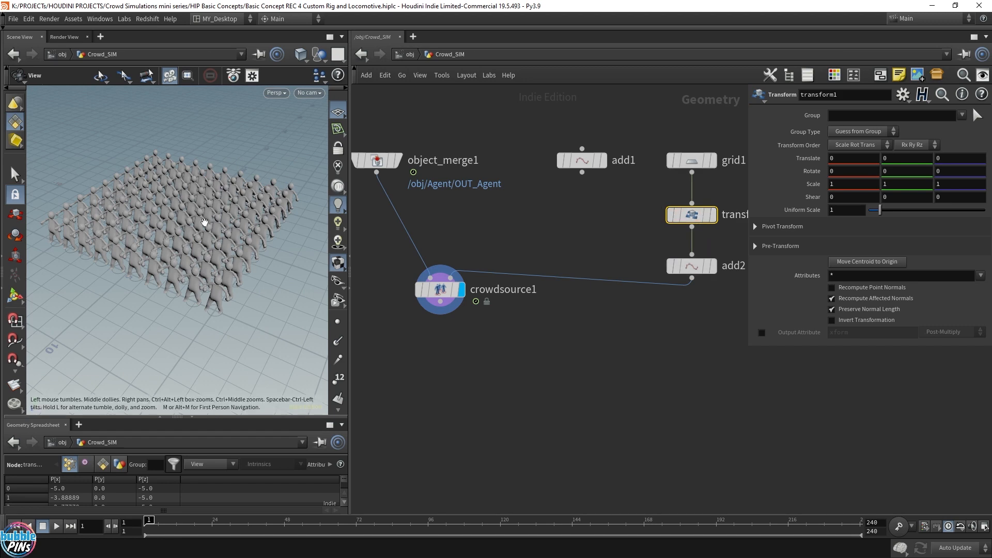
pyautogui.click(714, 215)
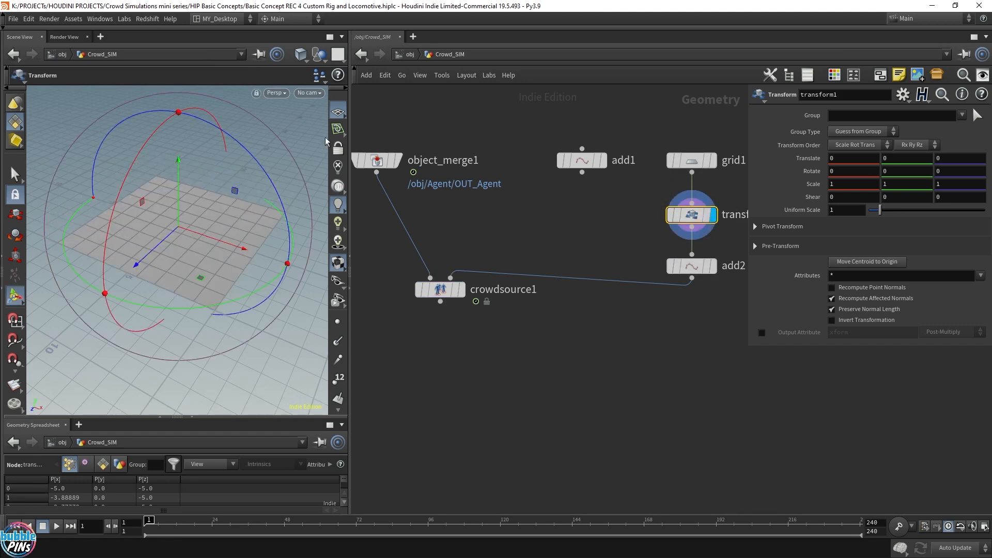
# Select the front row of grid points and move them sideways with an Edit node, then display the Crowd Source.
pyautogui.keyDown('alt'); pyautogui.moveTo(235, 251); pyautogui.dragTo(263, 305); pyautogui.keyUp('alt')
pyautogui.press('s')
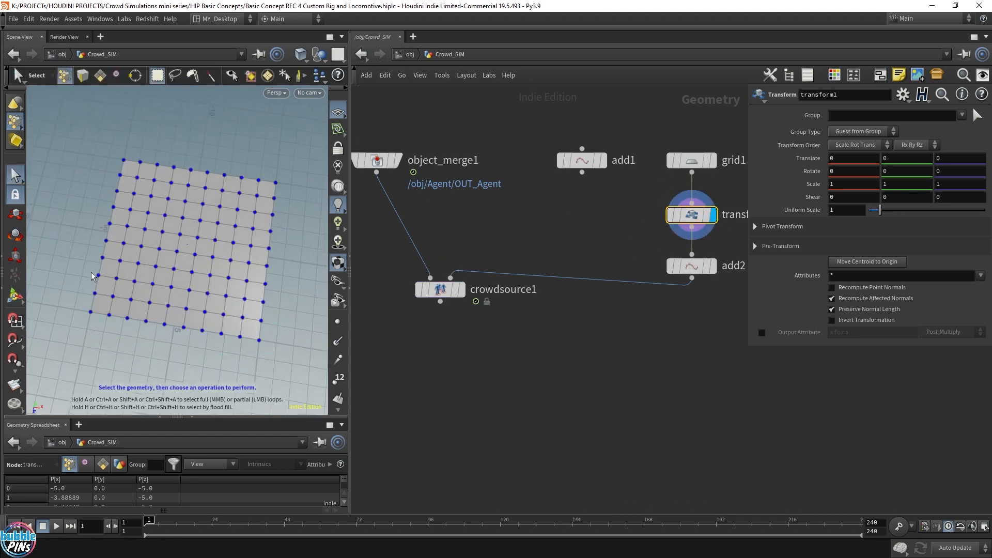
pyautogui.keyDown('alt'); pyautogui.moveTo(135, 232); pyautogui.dragTo(152, 250); pyautogui.keyUp('alt')
pyautogui.moveTo(97, 293); pyautogui.dragTo(298, 308)
pyautogui.press('t')
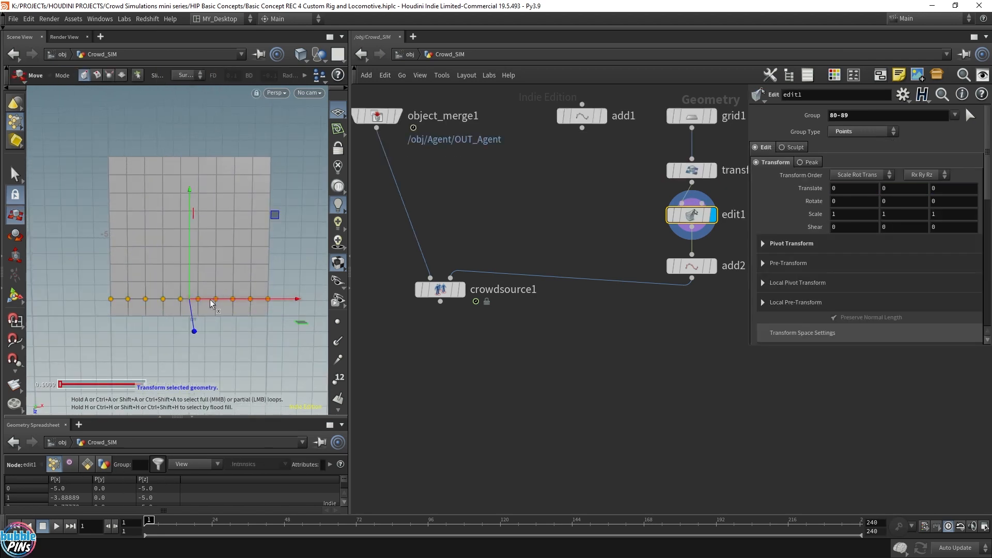
pyautogui.moveTo(211, 304); pyautogui.dragTo(240, 304)
pyautogui.moveTo(274, 255)
pyautogui.keyDown('alt'); pyautogui.mouseDown()
pyautogui.moveTo(222, 199)
pyautogui.moveTo(213, 228)
pyautogui.moveTo(204, 199)
pyautogui.mouseUp(); pyautogui.keyUp('alt')
pyautogui.click(463, 293)
pyautogui.click(443, 290)
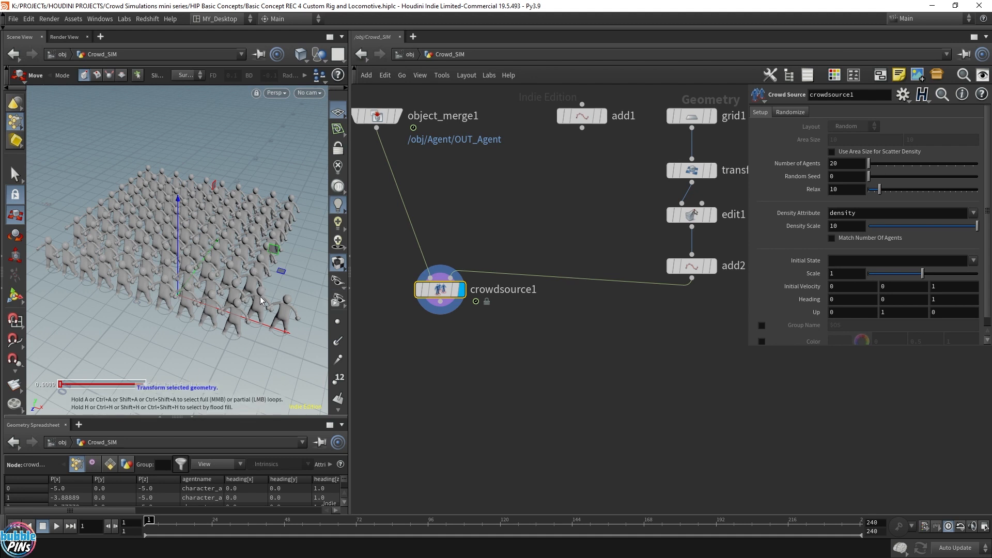
# Delete the grid, transform1, edit1 and add2 nodes.
pyautogui.click(591, 319)
pyautogui.scroll(-2, 640, 333)
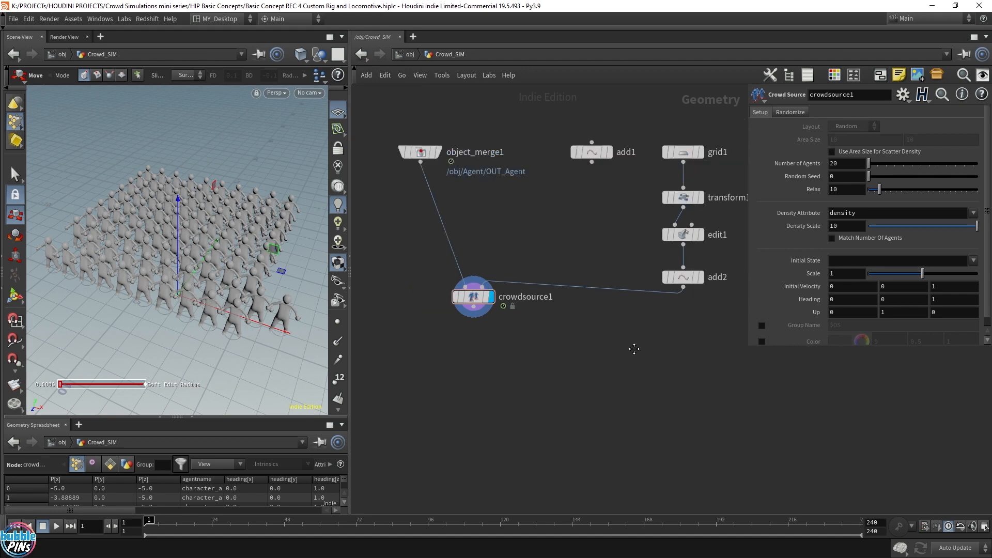
pyautogui.moveTo(633, 345); pyautogui.dragTo(602, 358, button='middle')
pyautogui.moveTo(617, 354); pyautogui.dragTo(696, 153)
pyautogui.press('Delete')
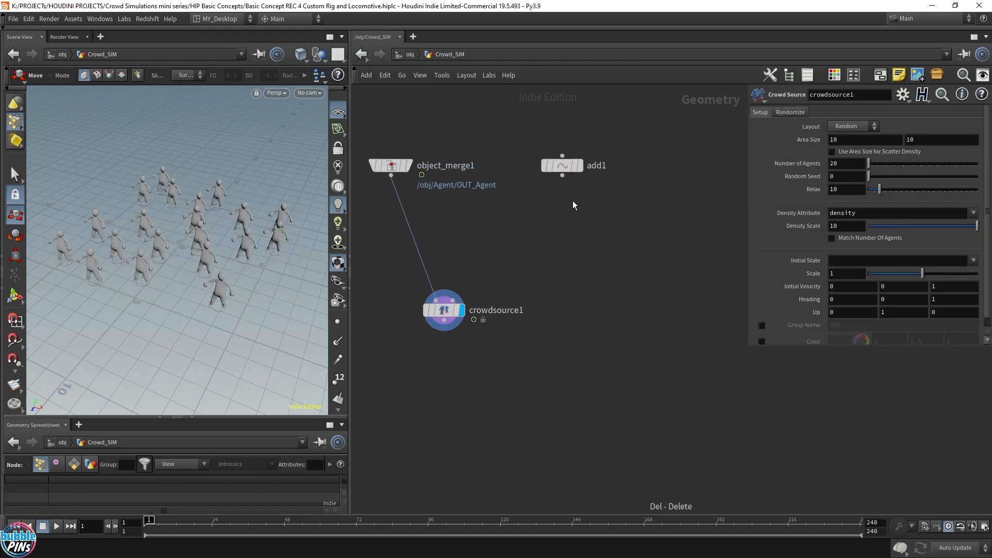
# Reconnect add1 to the Crowd Source's second input and select add1.
pyautogui.moveTo(562, 176); pyautogui.dragTo(442, 313)
pyautogui.keyDown('alt'); pyautogui.scroll(8, 208, 250); pyautogui.keyUp('alt')
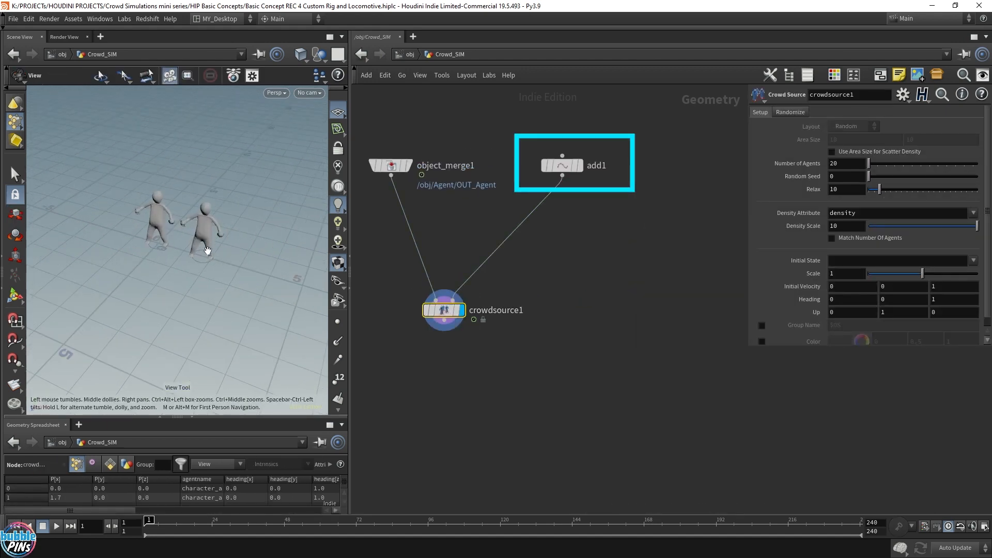
pyautogui.keyDown('alt'); pyautogui.moveTo(208, 251); pyautogui.dragTo(281, 243, button='middle'); pyautogui.keyUp('alt')
pyautogui.keyDown('alt'); pyautogui.scroll(-2, 232, 245); pyautogui.keyUp('alt')
pyautogui.moveTo(622, 216); pyautogui.dragTo(554, 146)
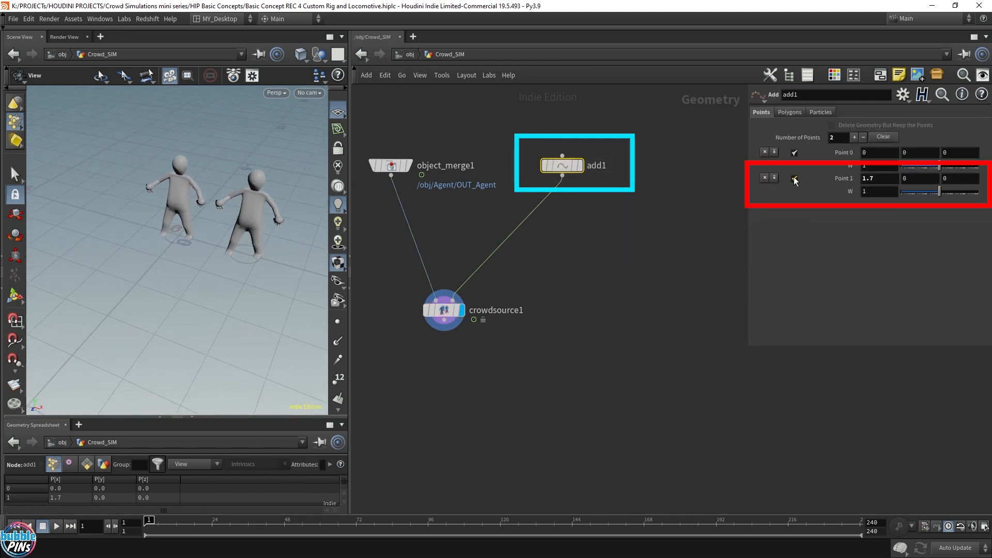
# Remove Point 1 from add1 so only one point remains.
pyautogui.click(765, 178)
pyautogui.click(643, 315)
pyautogui.moveTo(542, 346); pyautogui.dragTo(573, 356, button='middle')
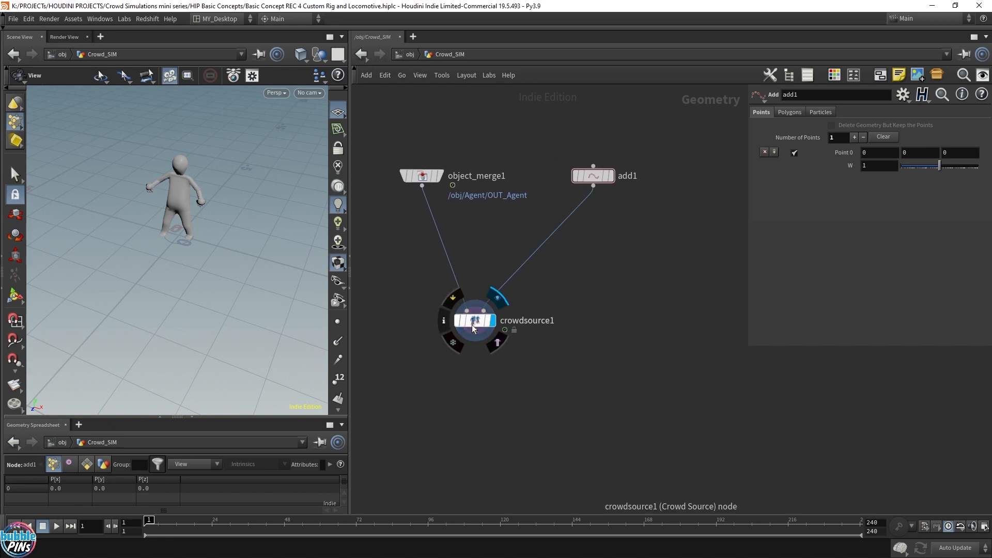
# Add a DOP Network below the Crowd Source, wire the Crowd Source into it, and enter the DOP network.
pyautogui.moveTo(472, 324); pyautogui.dragTo(491, 258)
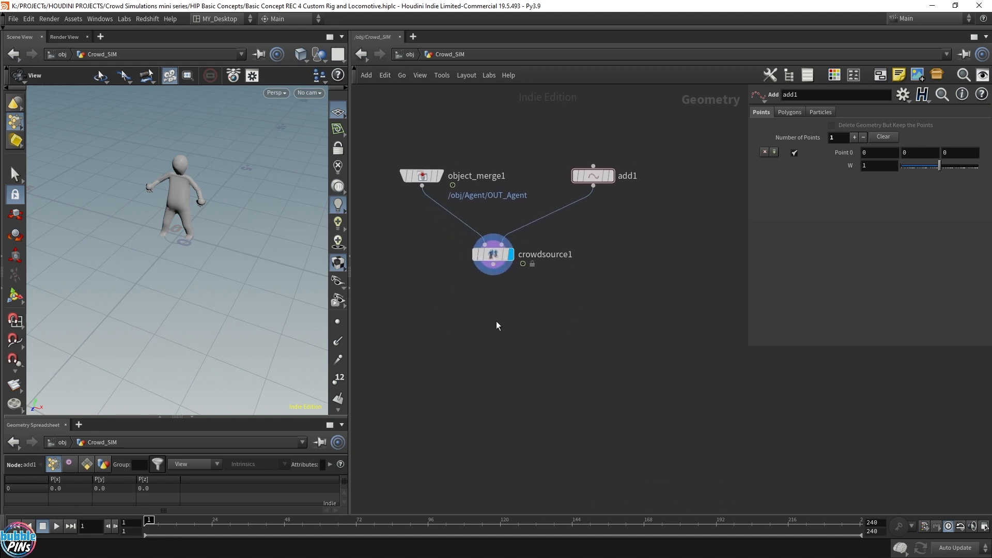
pyautogui.press('Tab')
pyautogui.write('dop')
pyautogui.press('Return')
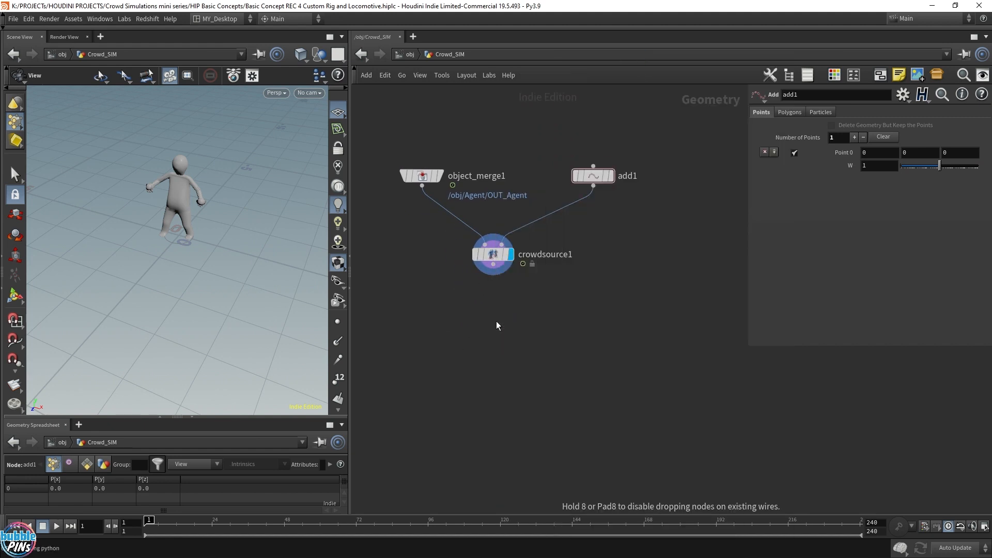
pyautogui.click(495, 322)
pyautogui.moveTo(493, 265); pyautogui.dragTo(471, 319)
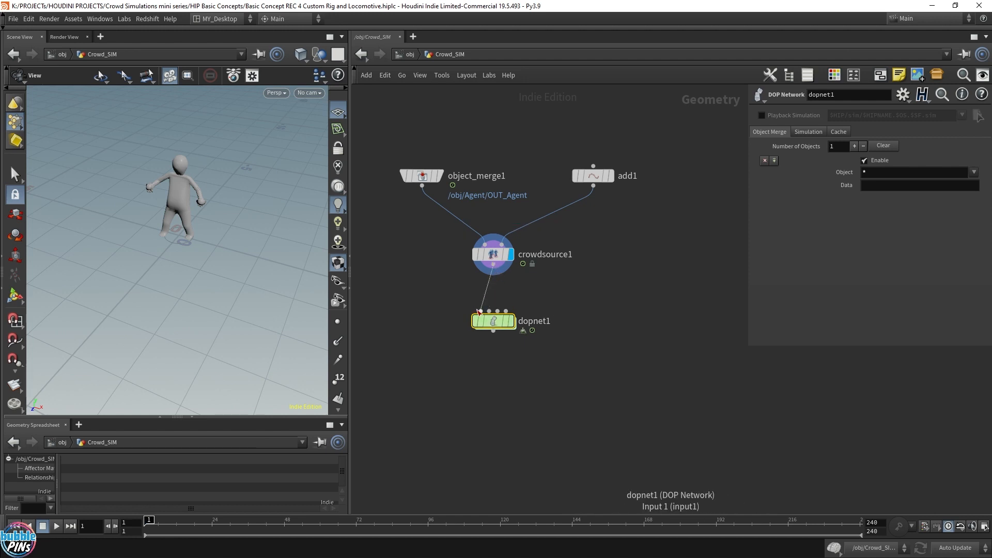
pyautogui.doubleClick(494, 323)
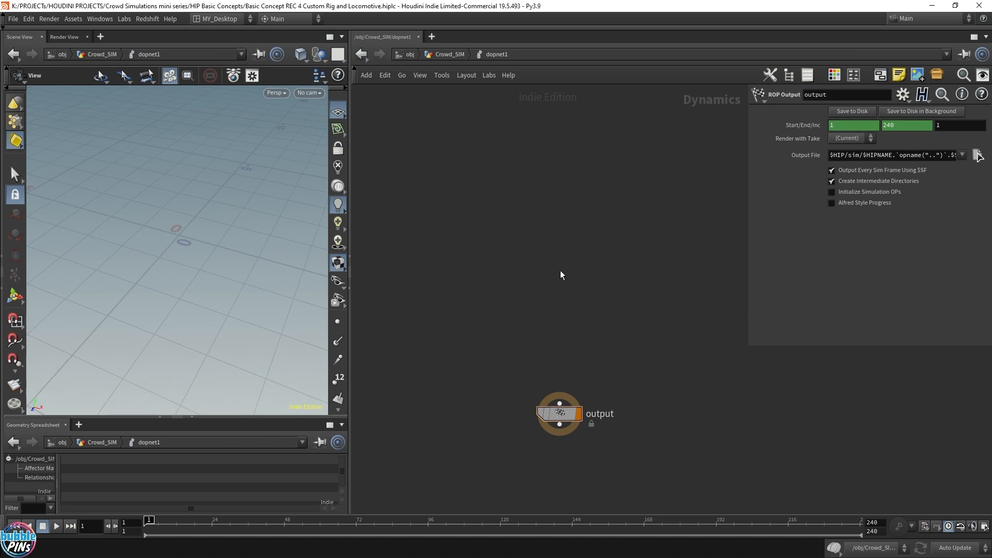
# Add a Crowd Object node inside the DOP network.
pyautogui.press('Tab')
pyautogui.write('crowd obj')
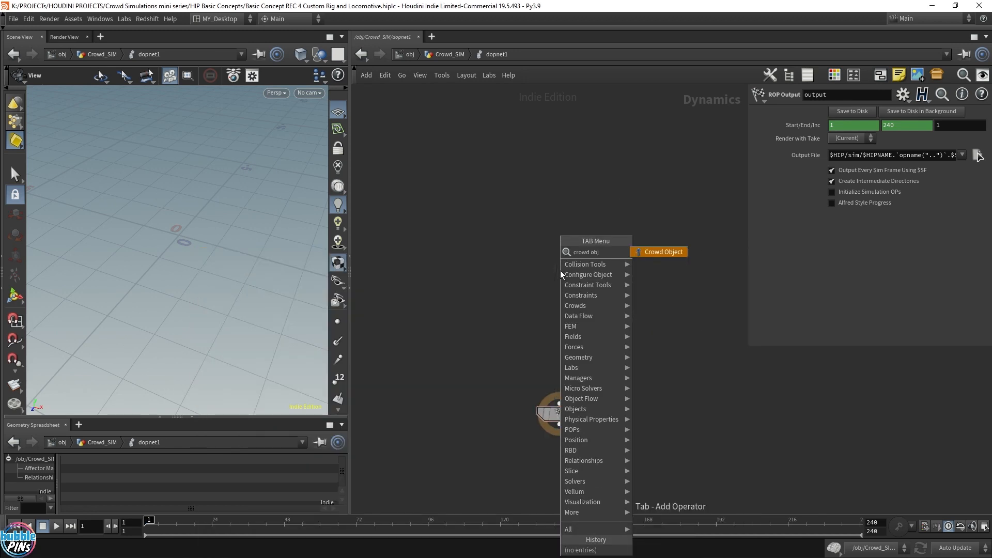
pyautogui.press('Return')
pyautogui.click(441, 269)
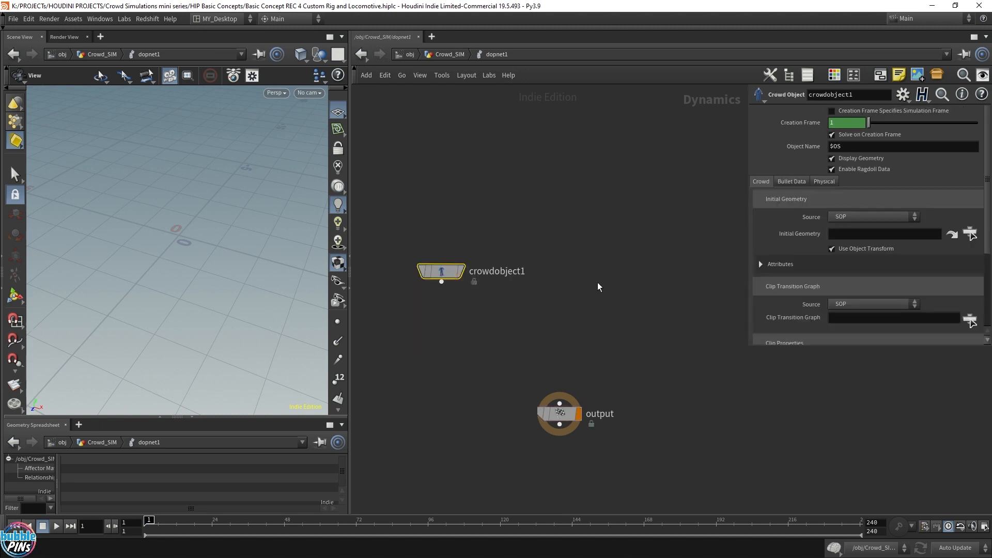
# Add a Crowd Solver between the Crowd Object and the output, and wire the Crowd Object into it.
pyautogui.press('Tab')
pyautogui.write('crod sol')
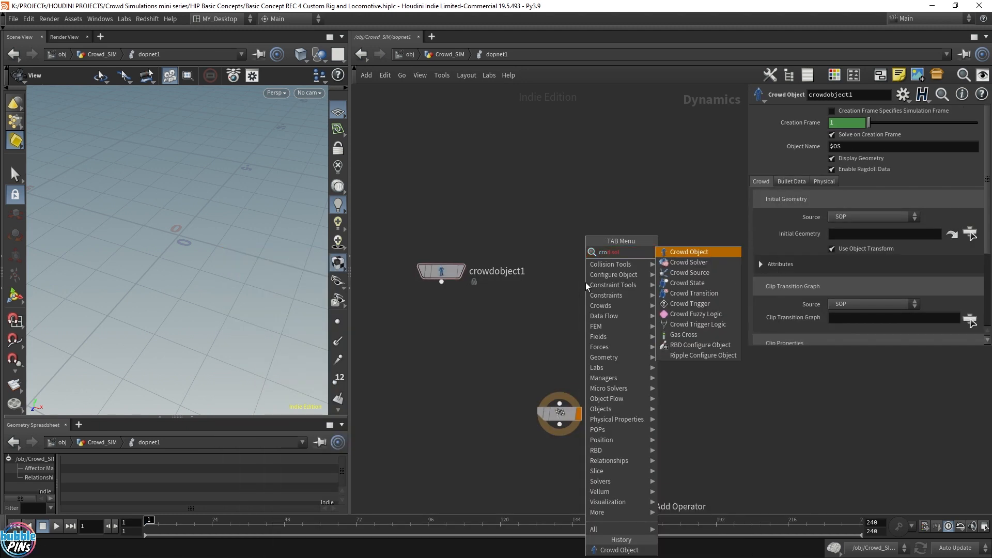
pyautogui.press('Down')
pyautogui.press('Return')
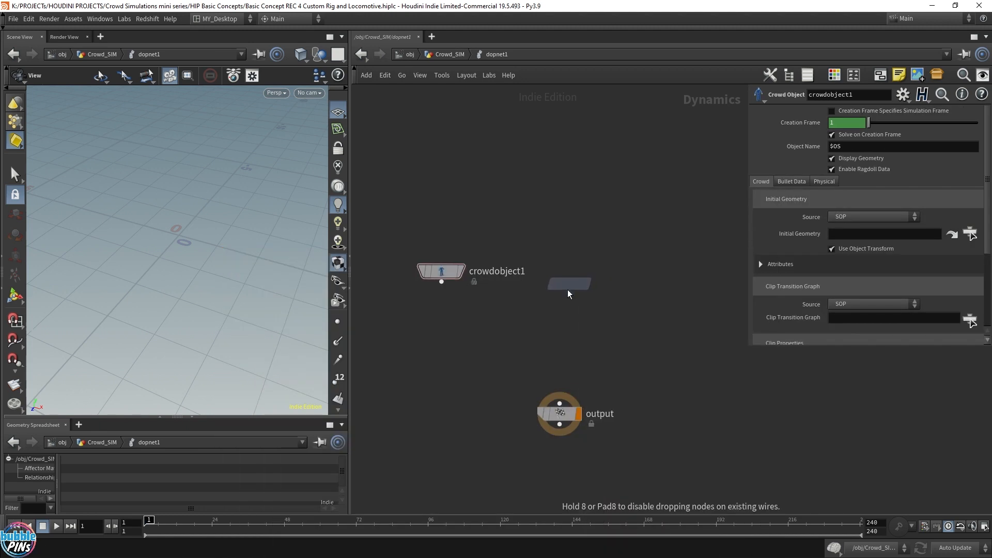
pyautogui.click(560, 328)
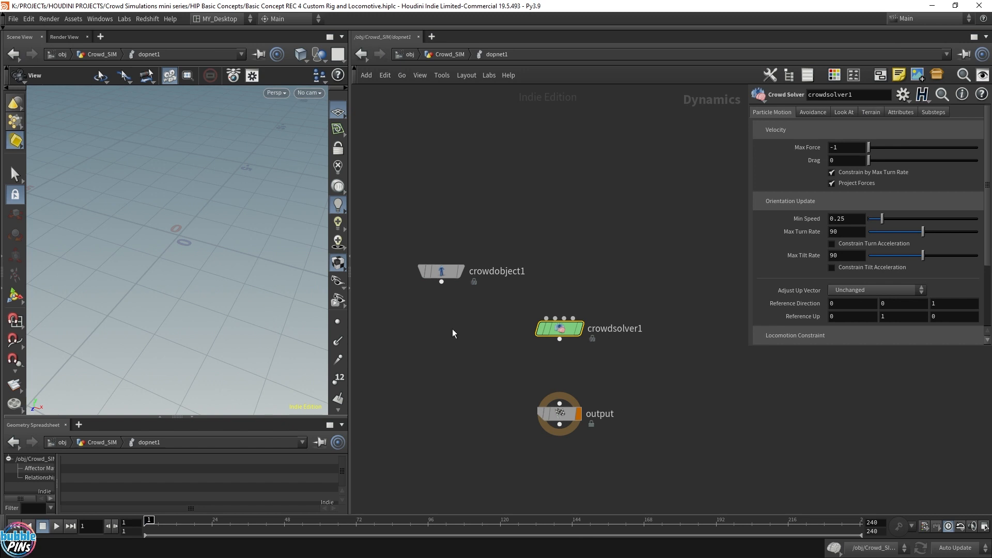
pyautogui.moveTo(441, 281); pyautogui.dragTo(567, 404)
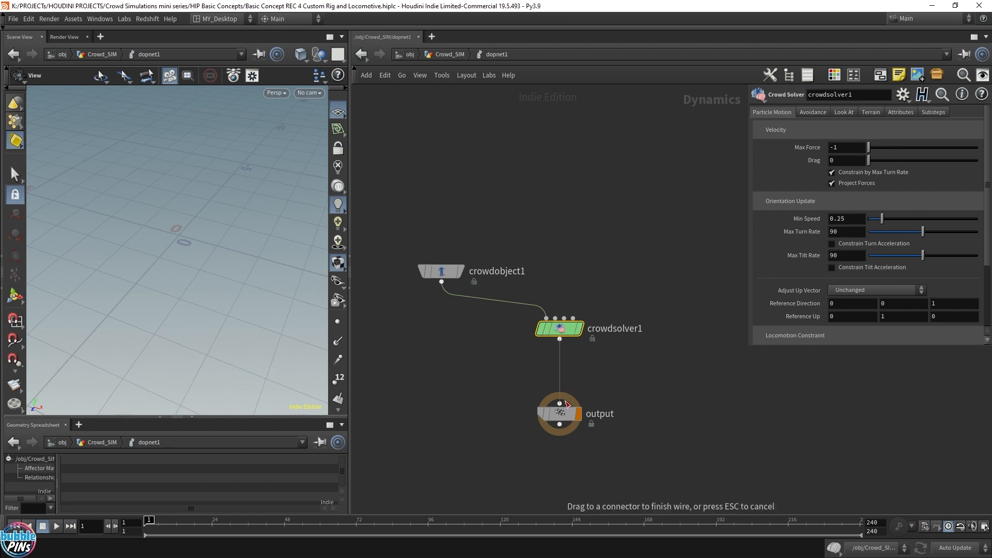
pyautogui.click(550, 228)
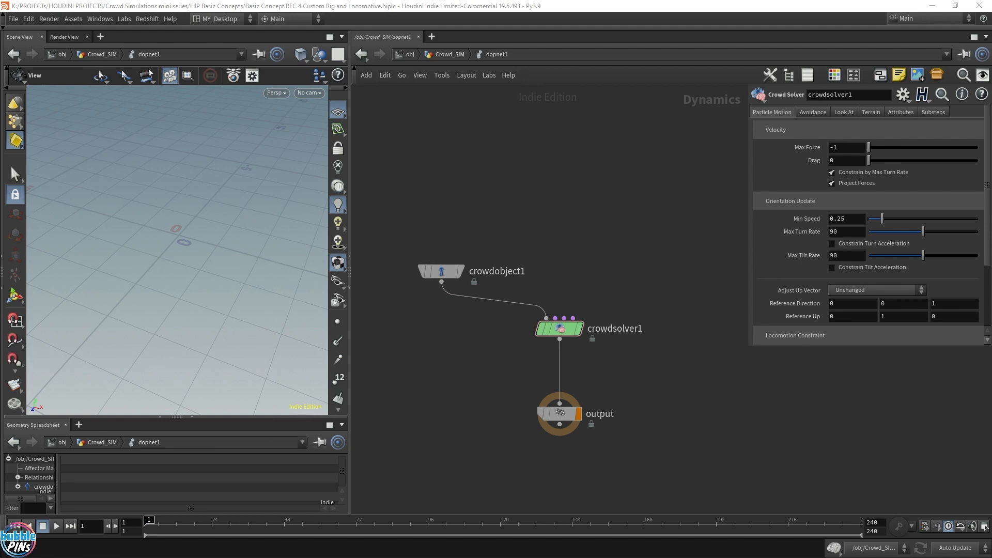
# Set the crowd object's initial geometry source to First Context Geometry.
pyautogui.moveTo(382, 196); pyautogui.dragTo(437, 333)
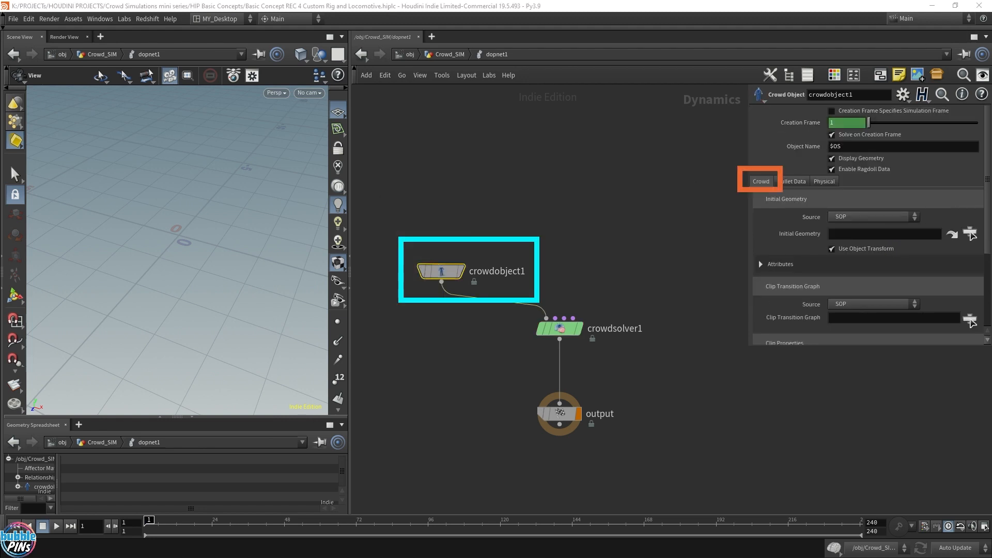
pyautogui.click(861, 216)
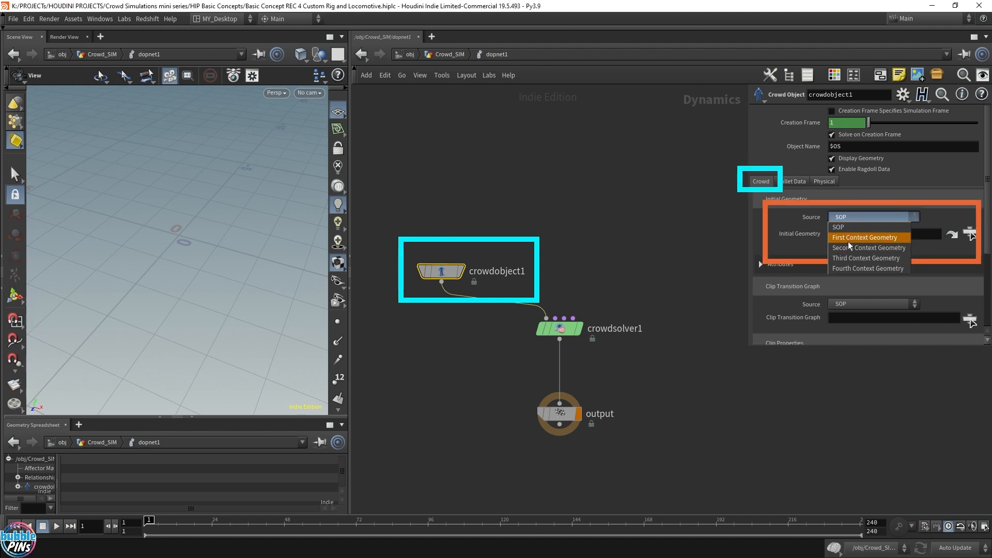
pyautogui.click(865, 238)
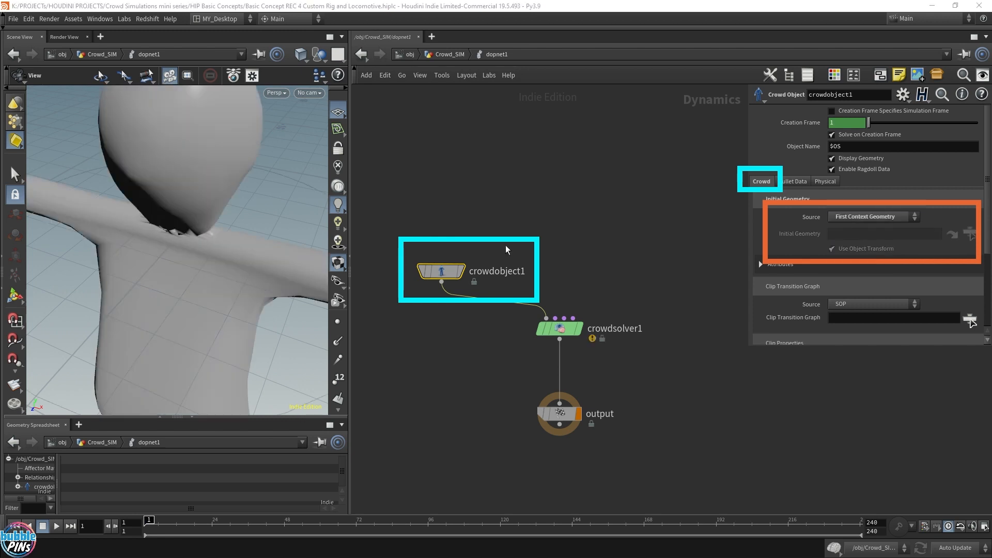
pyautogui.scroll(-5, 228, 235)
pyautogui.scroll(-4, 228, 235)
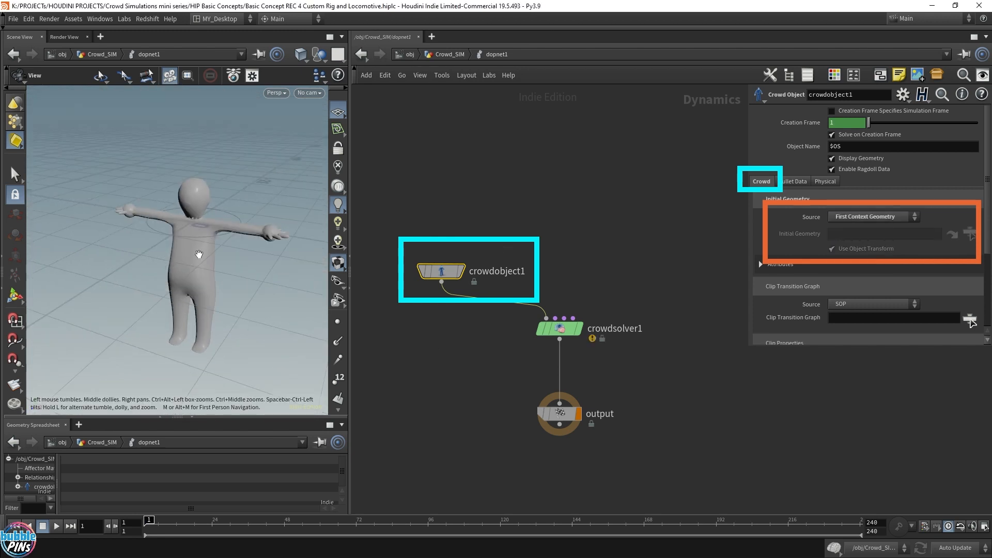
pyautogui.moveTo(198, 255); pyautogui.dragTo(211, 260)
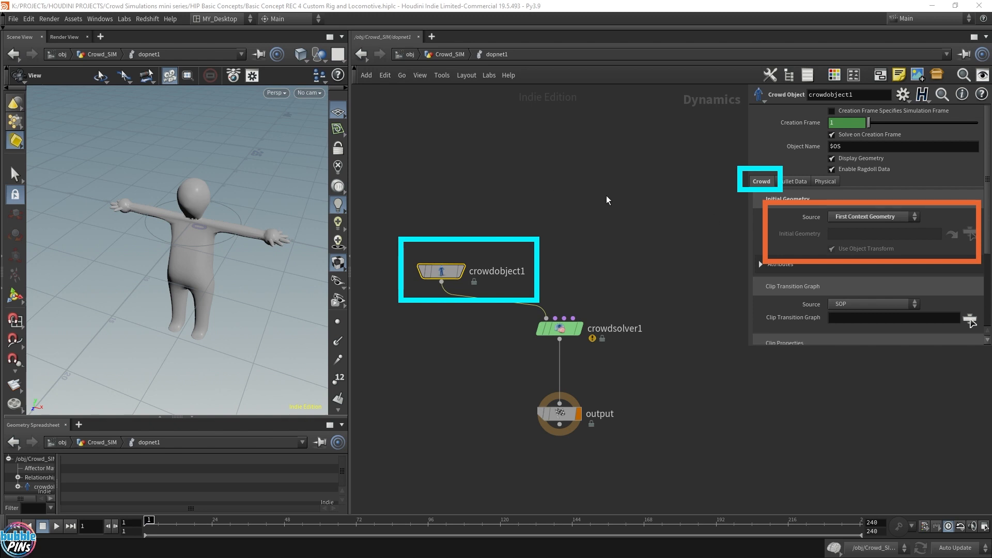
pyautogui.moveTo(211, 249); pyautogui.dragTo(186, 258)
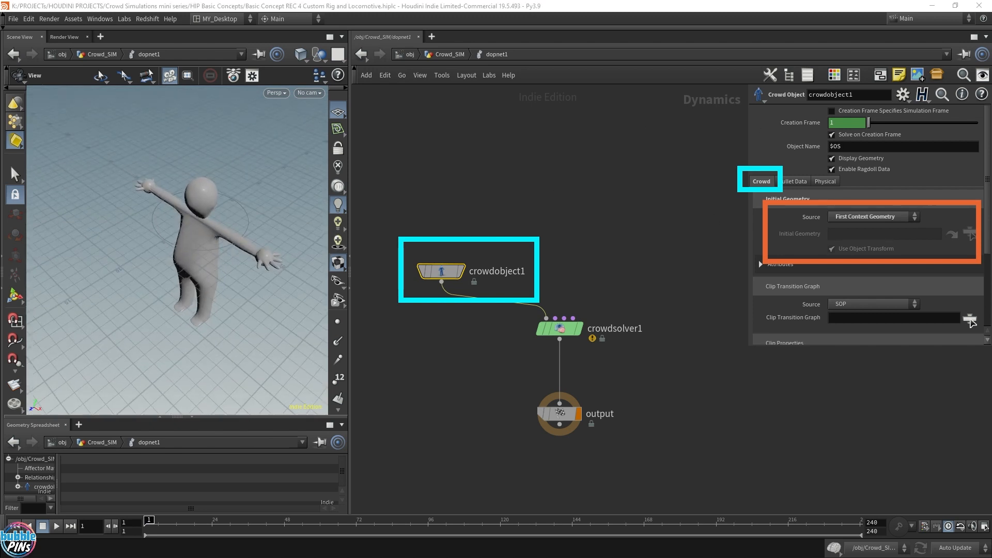
# Add a Crowd State named jump above the solver and wire it into the Crowd Solver.
pyautogui.click(566, 214)
pyautogui.press('Tab')
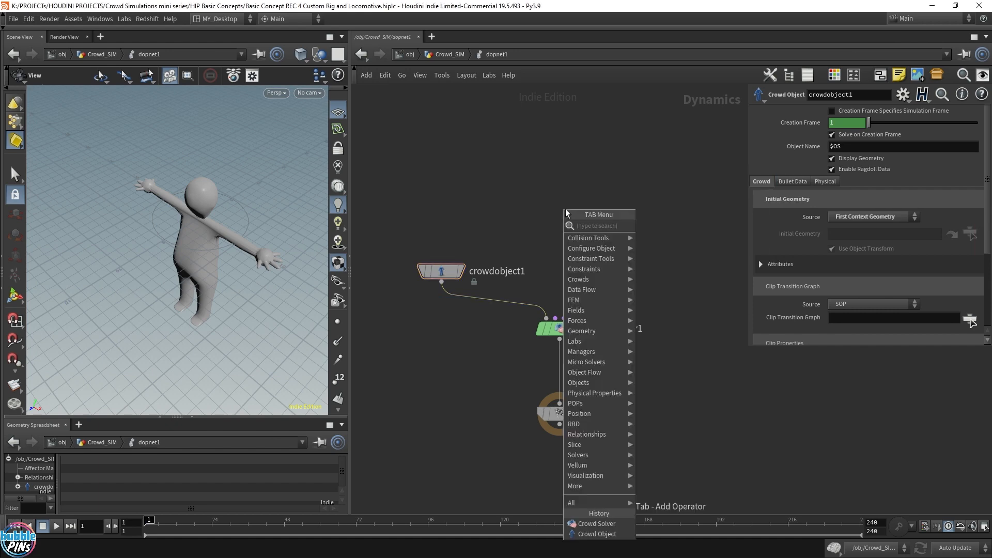
pyautogui.write('crowd')
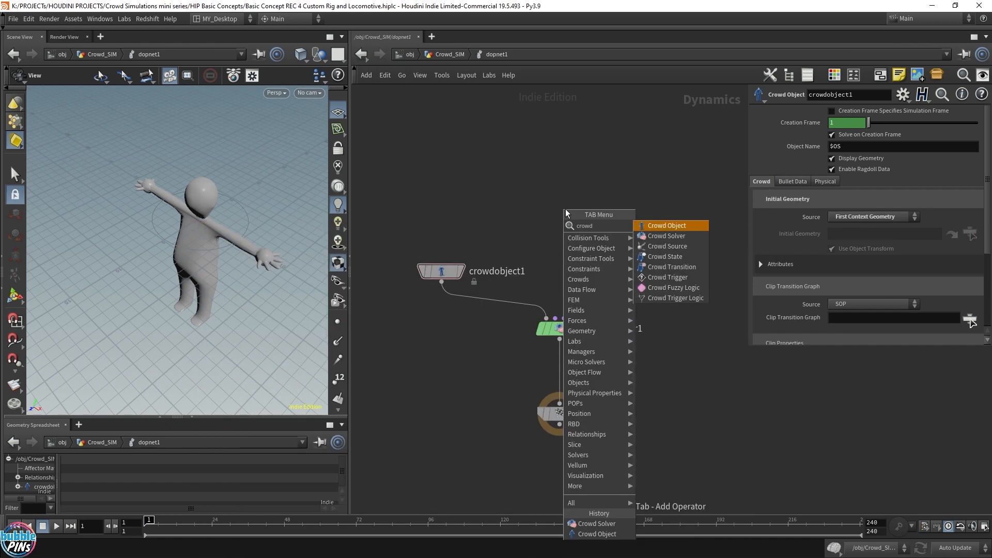
pyautogui.write(' stat')
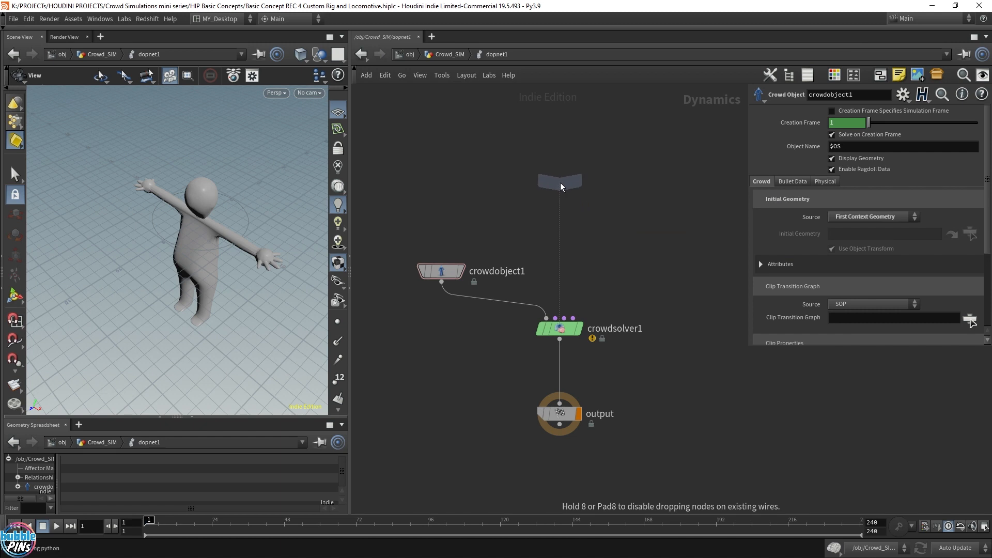
pyautogui.click(560, 182)
pyautogui.doubleClick(613, 182)
pyautogui.write('jump')
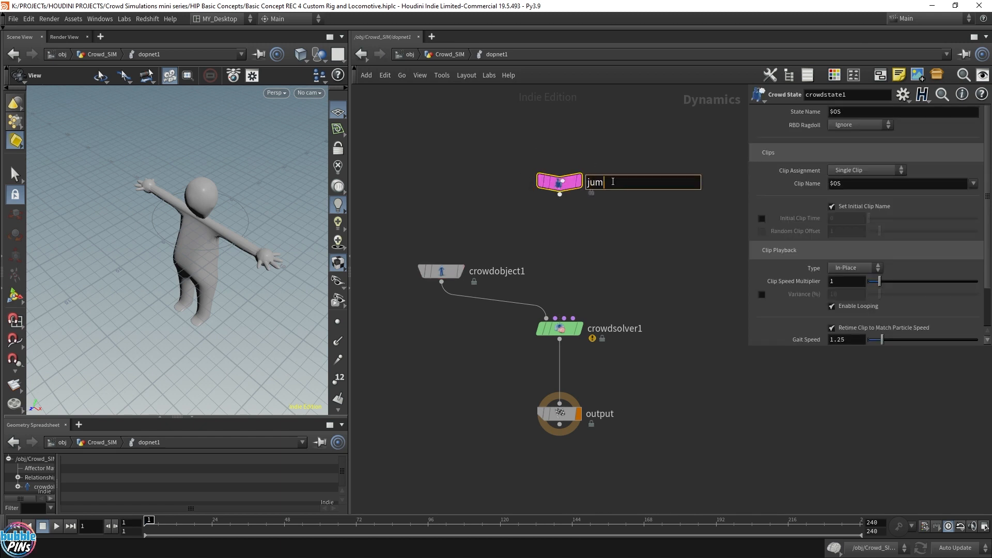
pyautogui.press('Return')
pyautogui.moveTo(560, 194); pyautogui.dragTo(563, 319)
# Play back the simulation and examine the jumping agent in the viewport.
pyautogui.press('f')
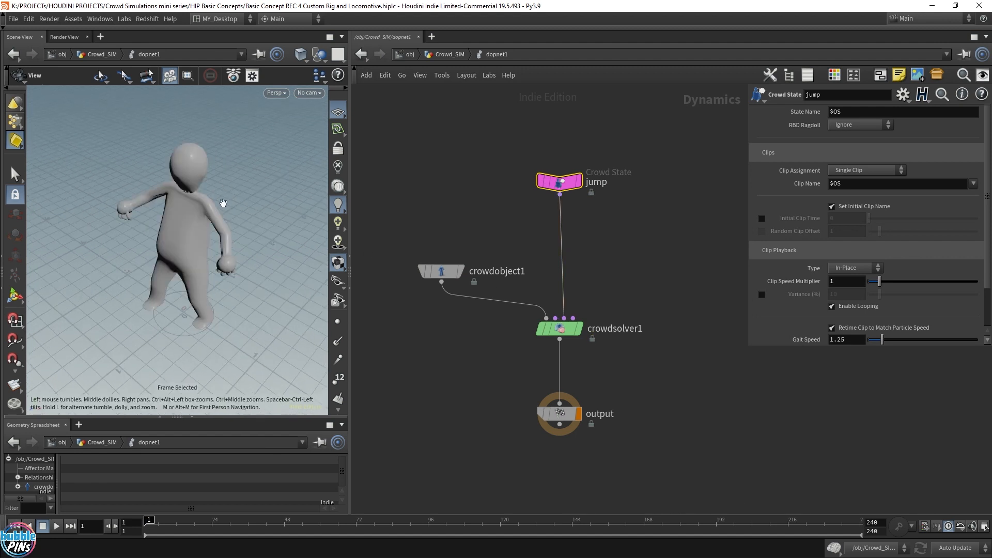
pyautogui.scroll(-5, 227, 206)
pyautogui.moveTo(235, 208)
pyautogui.mouseDown()
pyautogui.moveTo(235, 182)
pyautogui.moveTo(229, 217)
pyautogui.mouseUp()
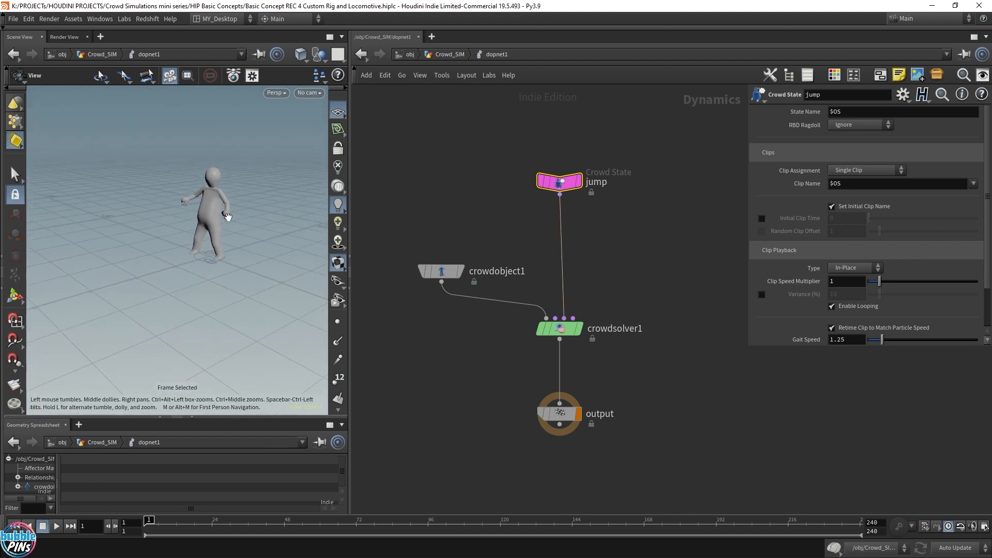
pyautogui.press('Up')
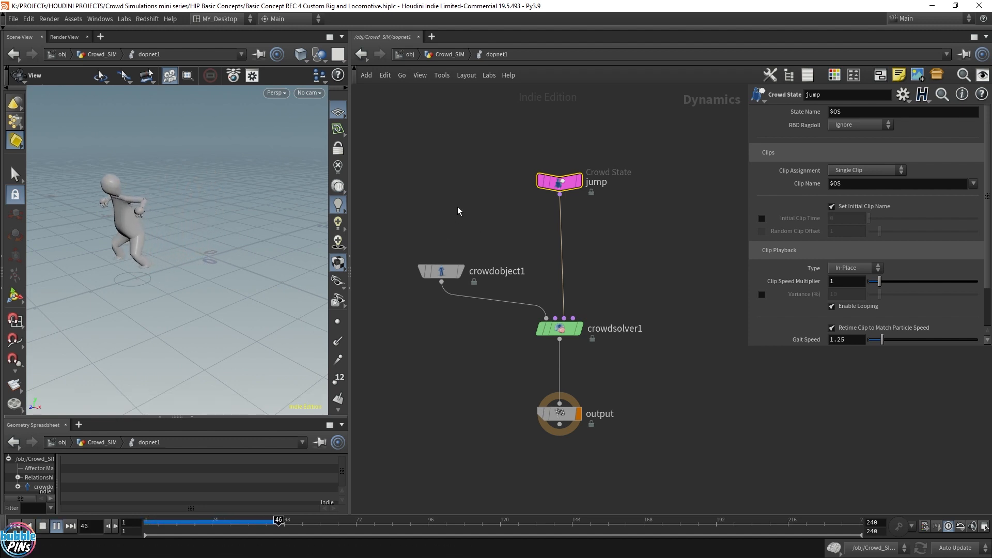
pyautogui.hotkey('ctrl', 'Up')
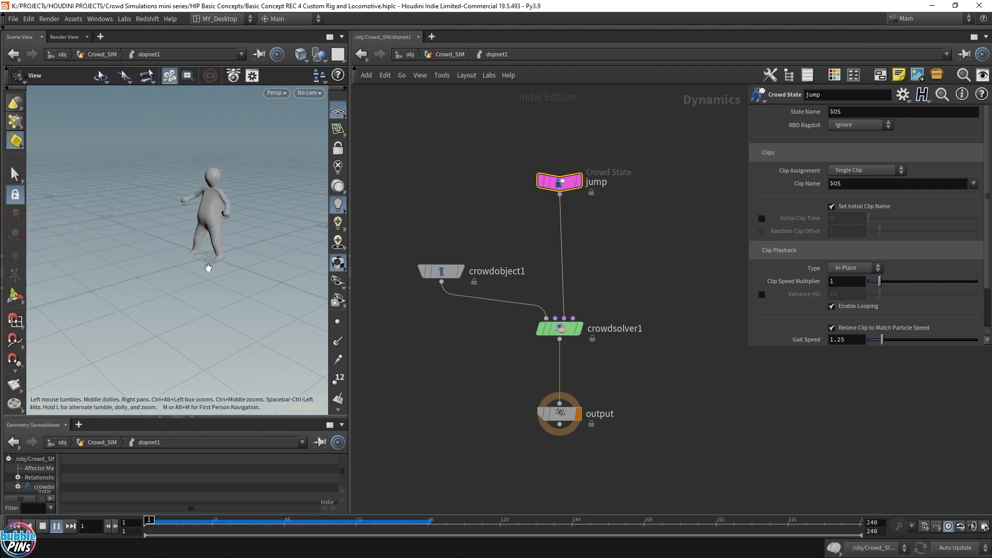
pyautogui.hotkey('ctrl', 'Up')
pyautogui.moveTo(206, 277)
pyautogui.mouseDown()
pyautogui.moveTo(166, 274)
pyautogui.moveTo(194, 278)
pyautogui.mouseUp()
pyautogui.moveTo(194, 278); pyautogui.dragTo(272, 300, button='right')
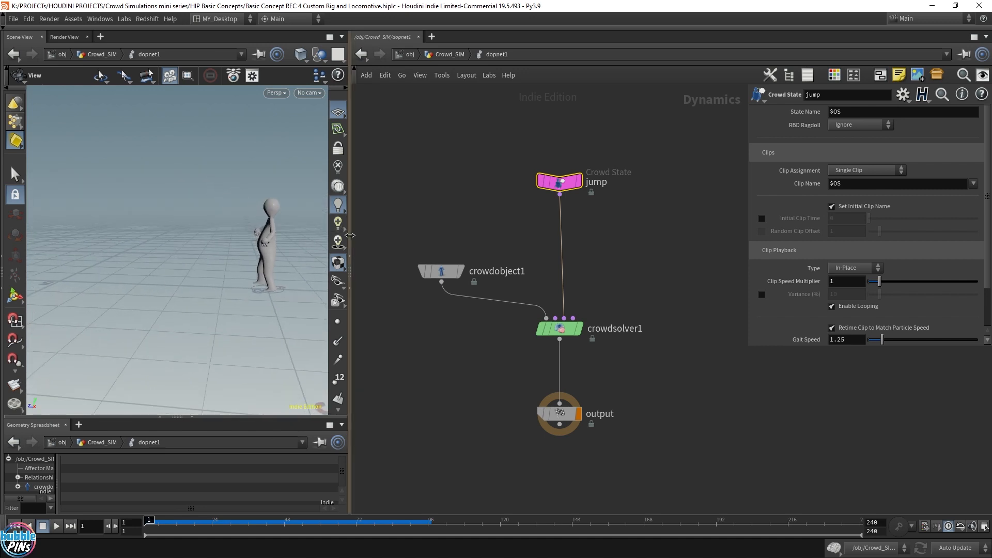
pyautogui.moveTo(350, 235); pyautogui.dragTo(543, 235)
pyautogui.press('Up')
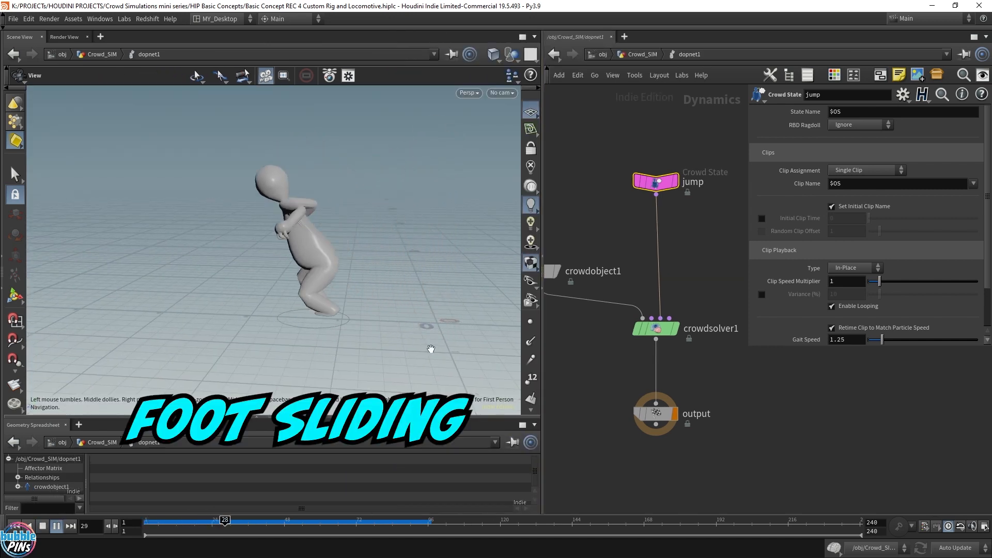
pyautogui.press('Up')
pyautogui.moveTo(242, 522); pyautogui.dragTo(404, 553)
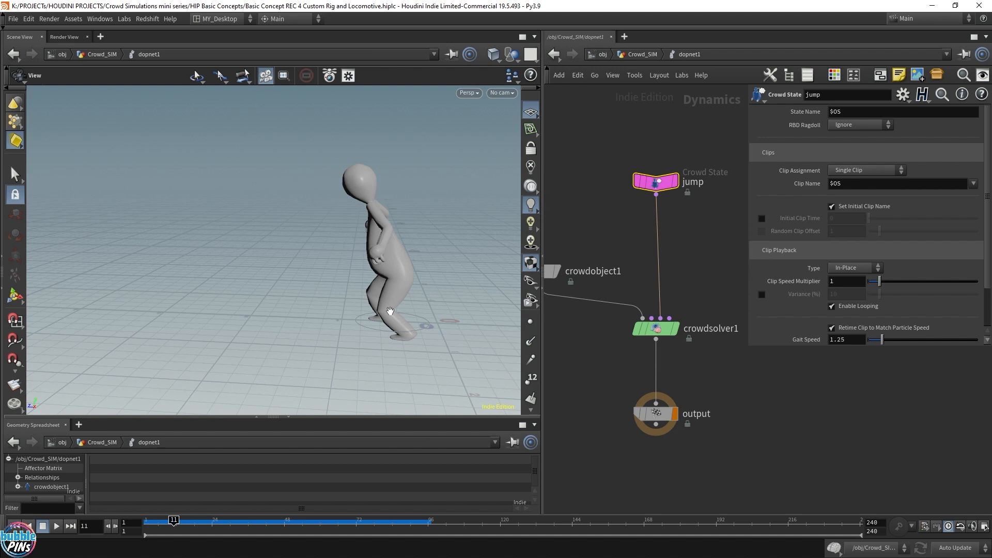
pyautogui.moveTo(174, 522); pyautogui.dragTo(306, 526)
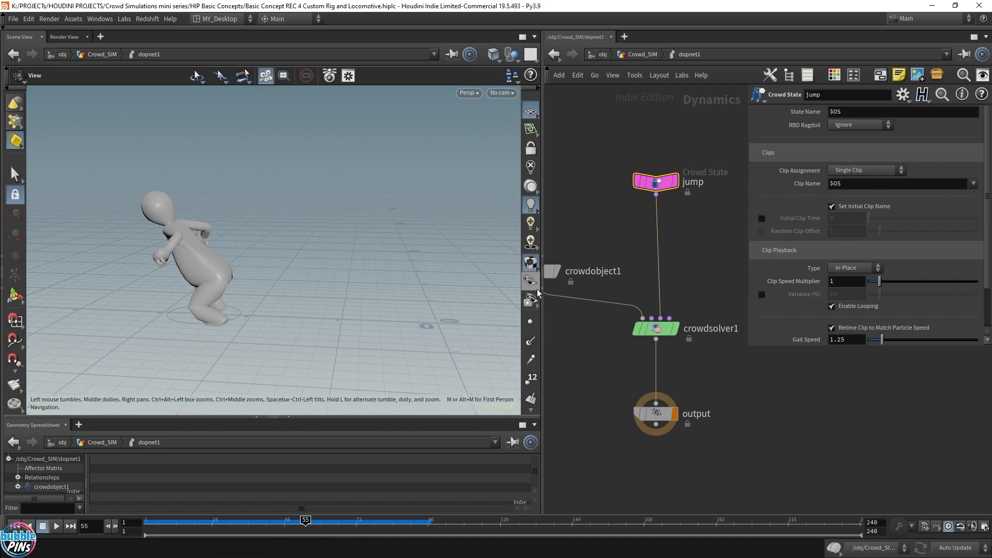
pyautogui.hotkey('ctrl', 'Up')
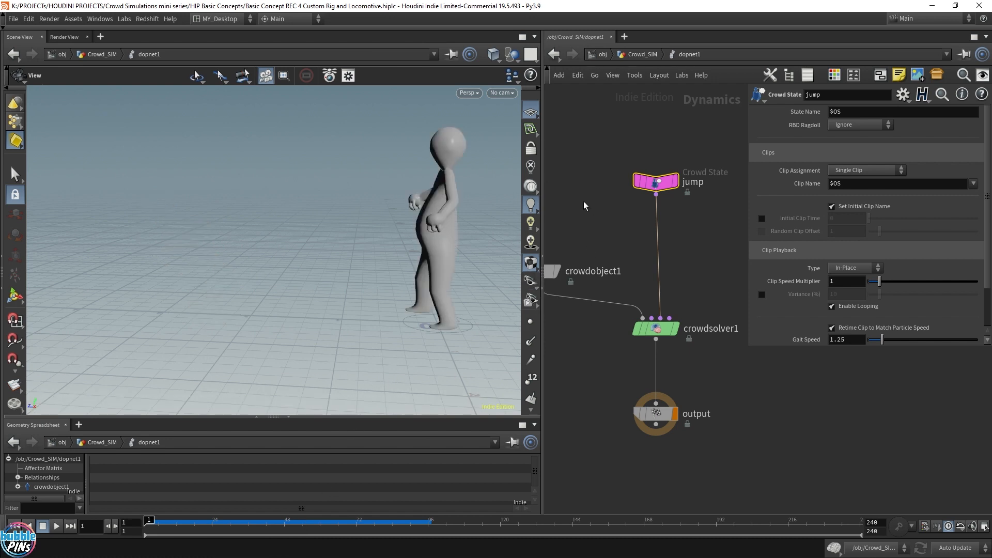
# Return to the object level and enter the Agent geometry network.
pyautogui.moveTo(542, 195); pyautogui.dragTo(309, 198)
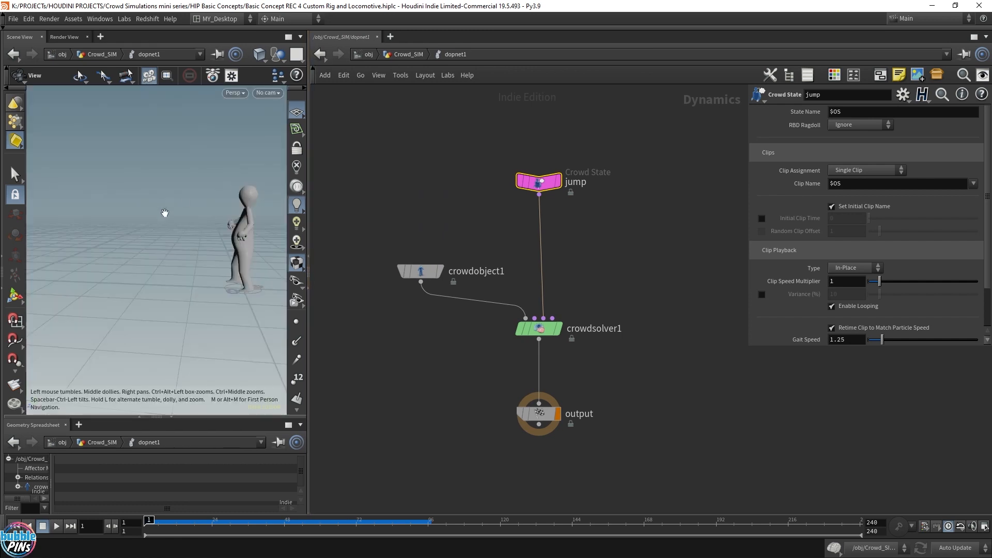
pyautogui.moveTo(163, 213); pyautogui.dragTo(94, 227, button='right')
pyautogui.moveTo(93, 227); pyautogui.dragTo(170, 235)
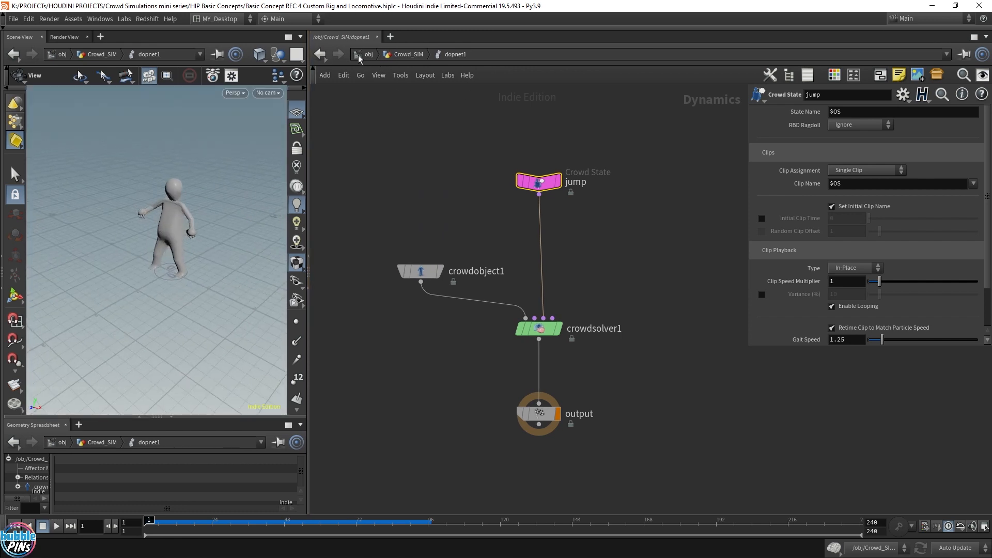
pyautogui.click(368, 54)
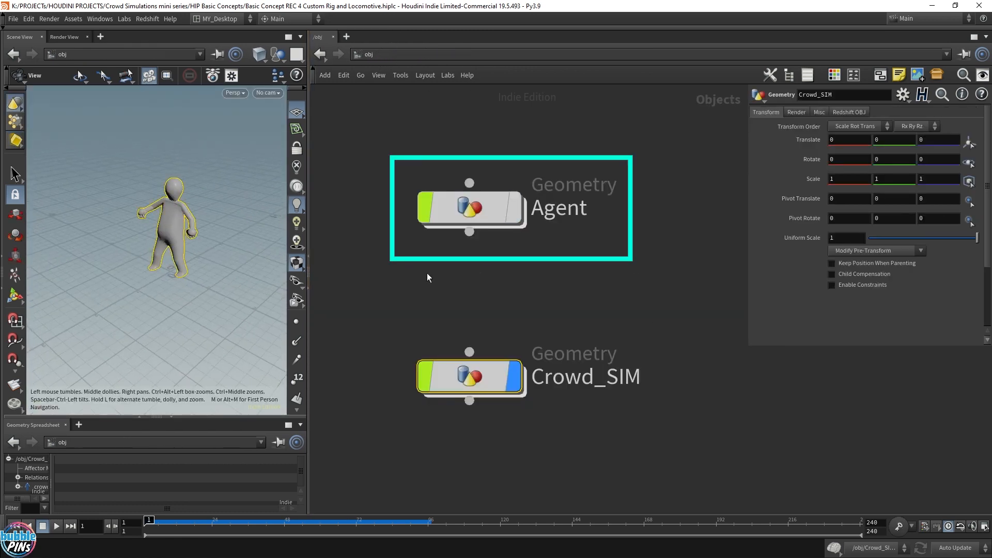
pyautogui.doubleClick(475, 209)
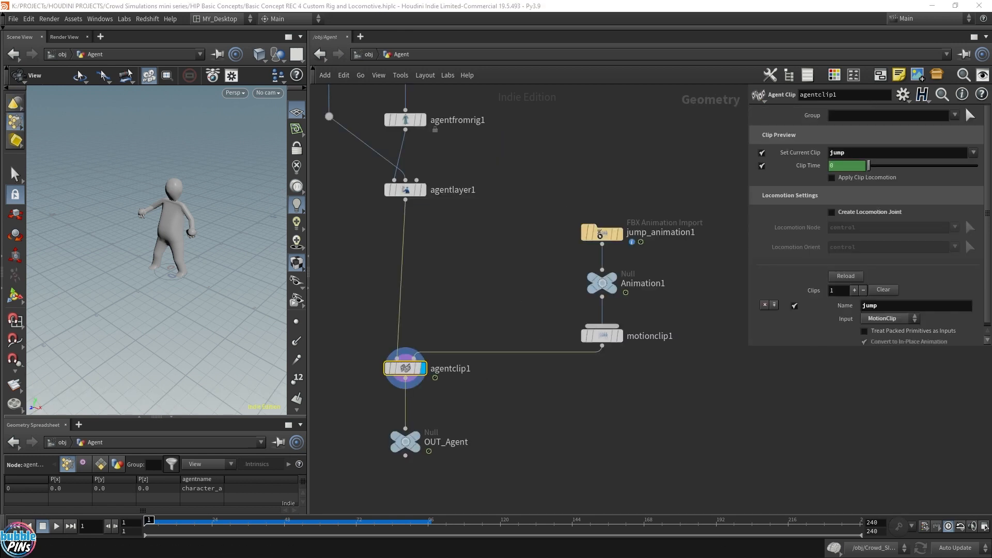
# Select the jump_animation1 FBX import and play back its skeleton animation.
pyautogui.click(601, 234)
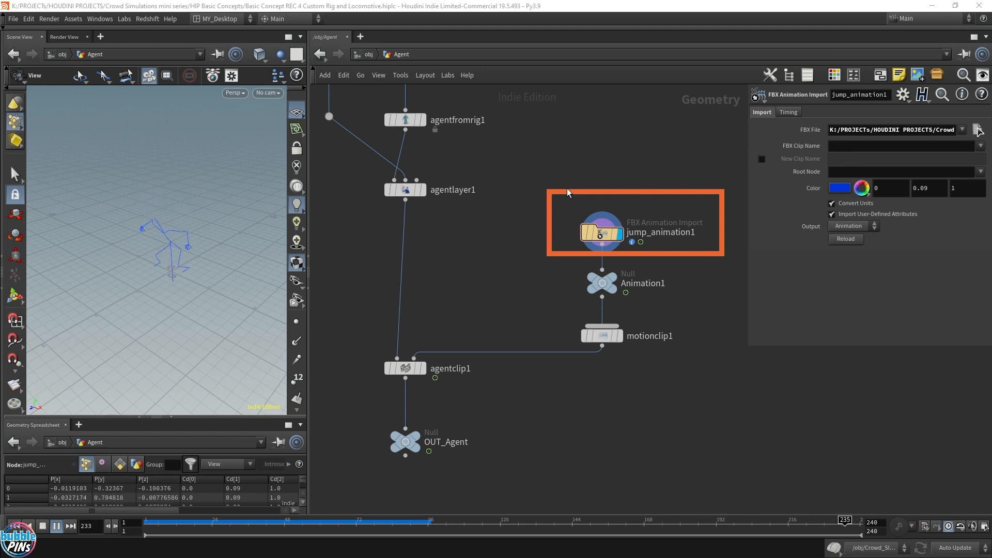
pyautogui.hotkey('ctrl', 'Up')
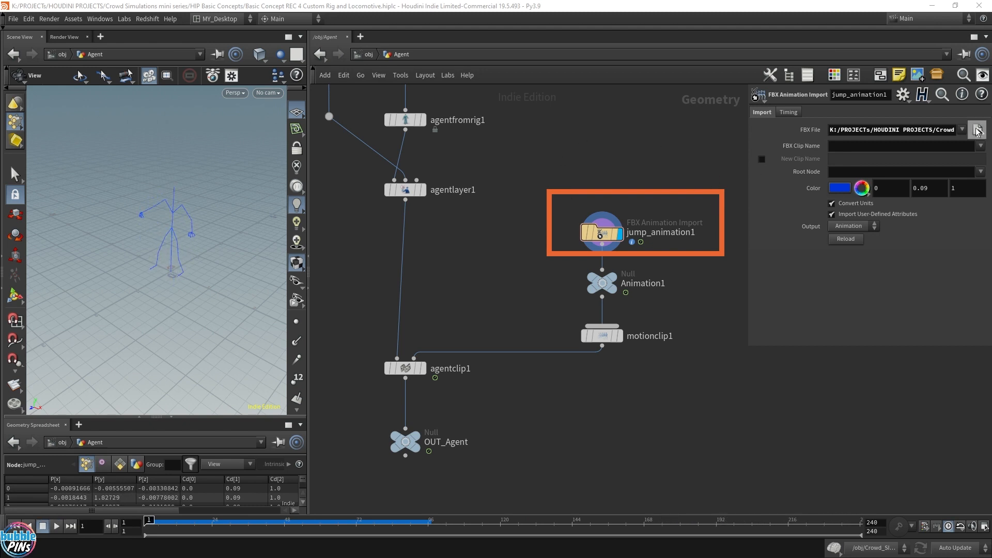
pyautogui.click(977, 132)
pyautogui.doubleClick(457, 347)
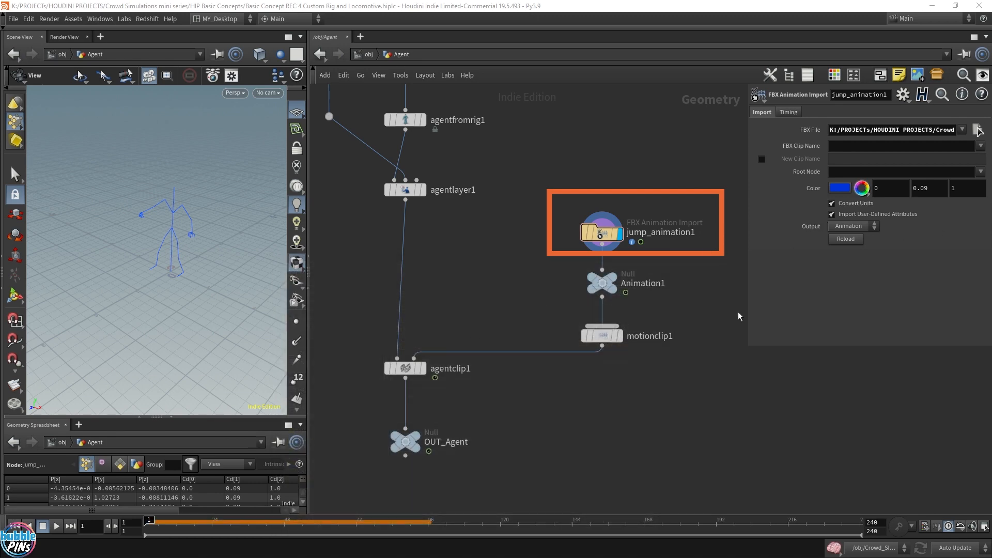
pyautogui.press('Up')
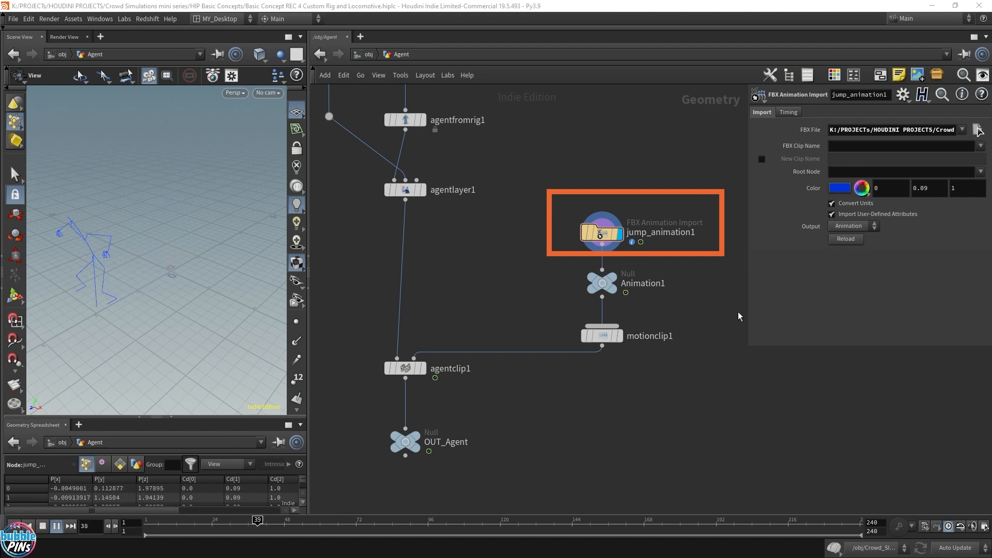
pyautogui.press('Up')
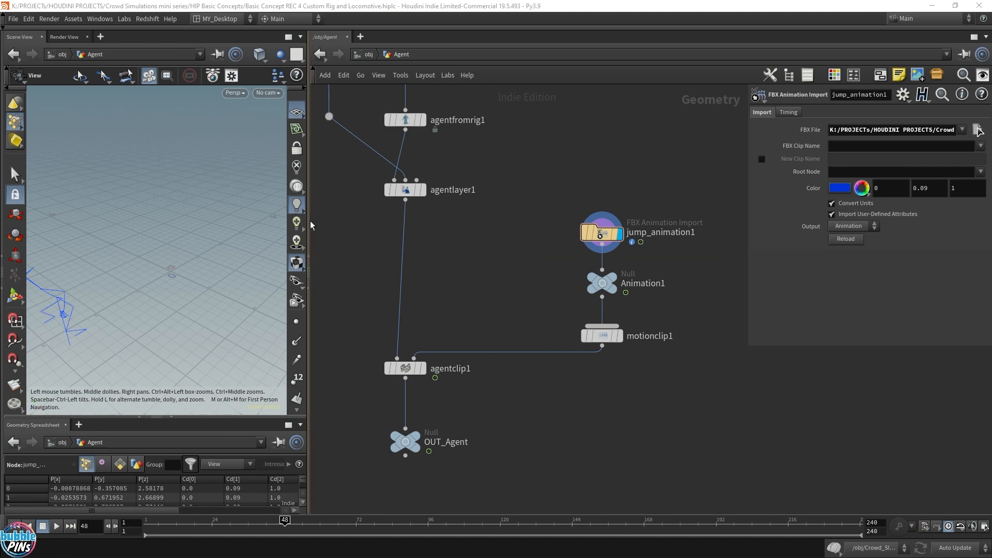
# Examine the jump_animation1 skeleton animation during playback in an enlarged viewport.
pyautogui.moveTo(309, 222); pyautogui.dragTo(601, 245)
pyautogui.moveTo(401, 269); pyautogui.dragTo(314, 237)
pyautogui.moveTo(314, 237); pyautogui.dragTo(464, 263, button='right')
pyautogui.moveTo(408, 314)
pyautogui.mouseDown(button='right')
pyautogui.moveTo(458, 312)
pyautogui.moveTo(414, 314)
pyautogui.mouseUp(button='right')
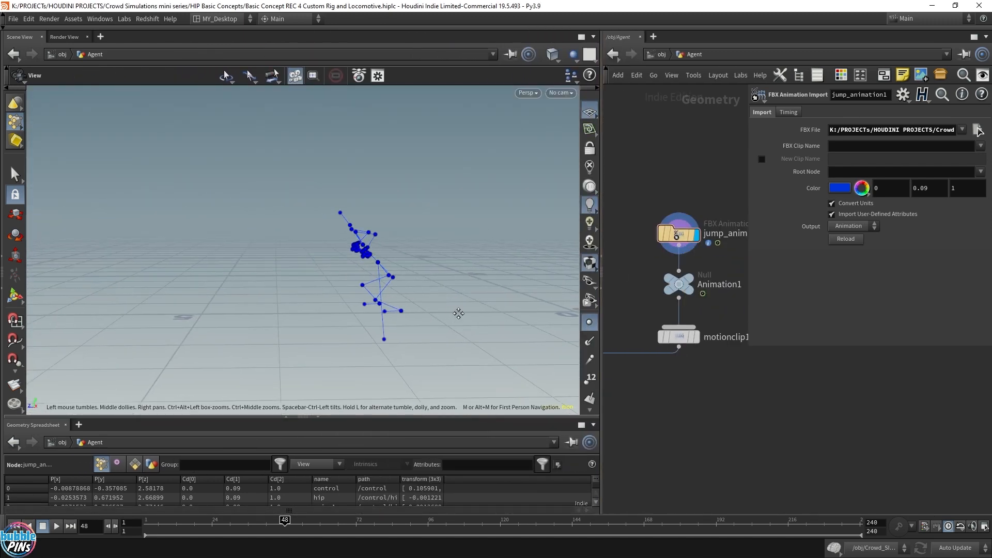
pyautogui.hotkey('ctrl', 'Up')
pyautogui.press('Up')
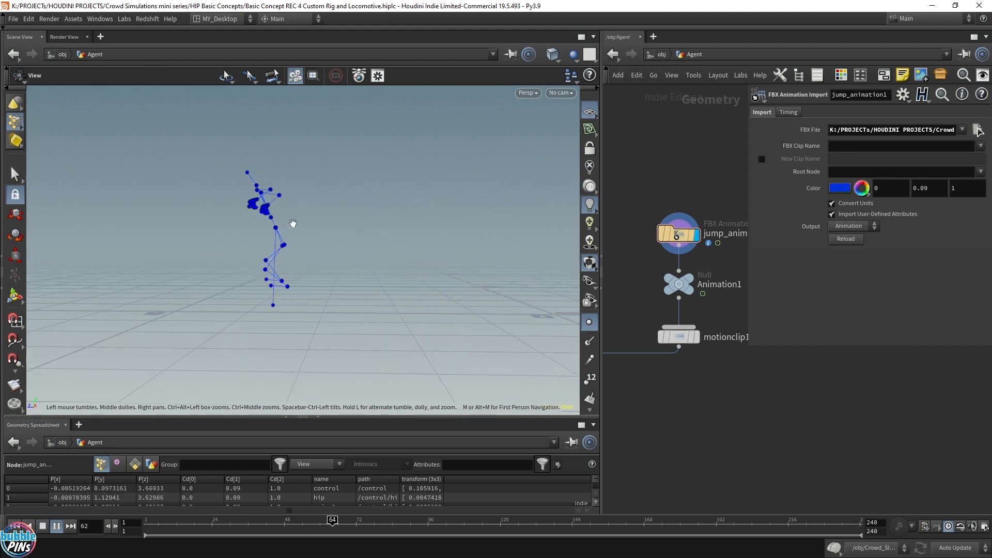
pyautogui.press('Up')
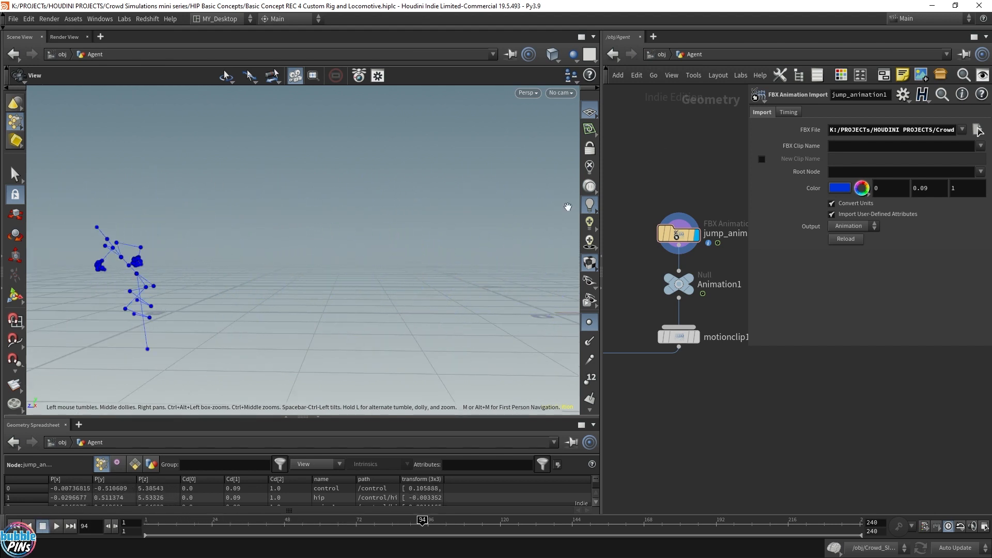
pyautogui.moveTo(275, 218); pyautogui.dragTo(318, 245)
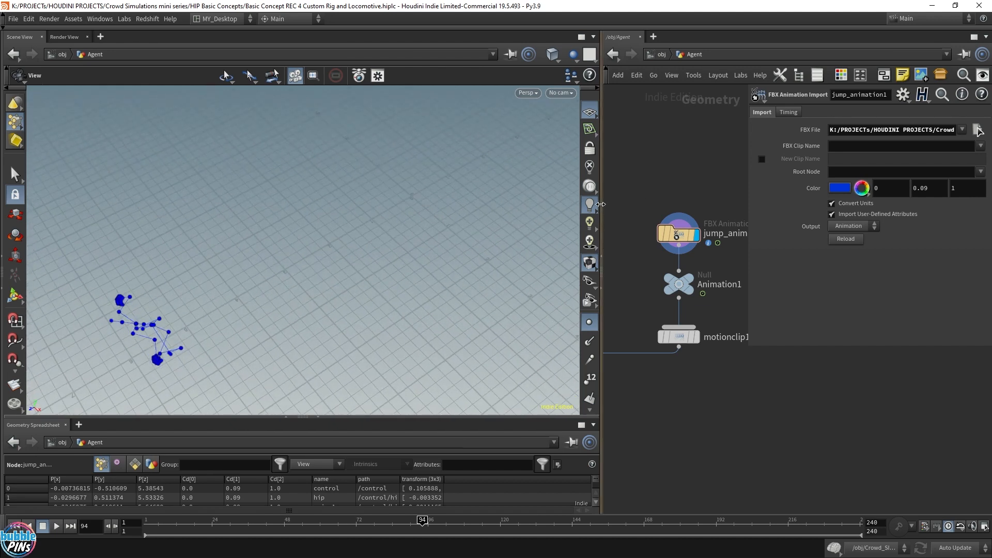
pyautogui.moveTo(601, 205); pyautogui.dragTo(364, 208)
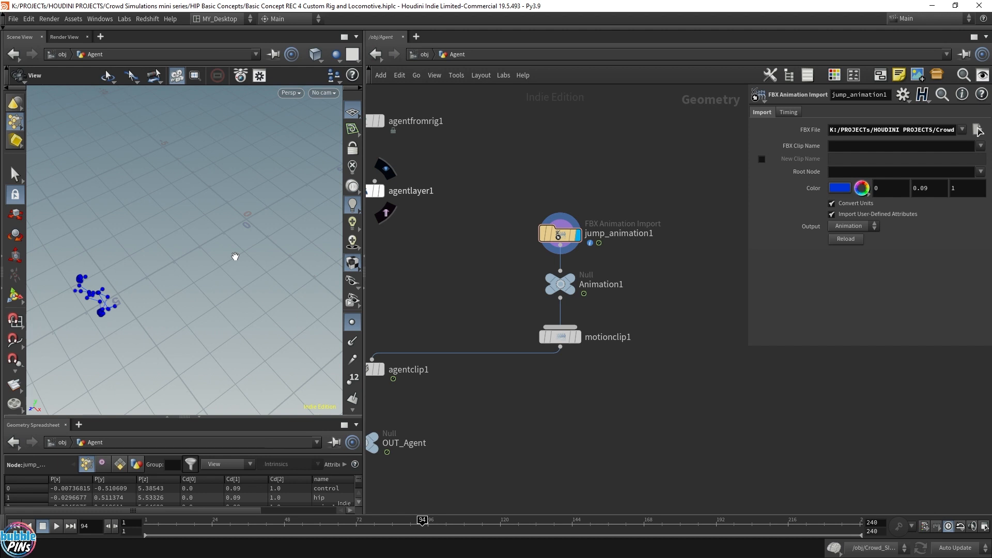
pyautogui.moveTo(474, 293); pyautogui.dragTo(531, 279, button='middle')
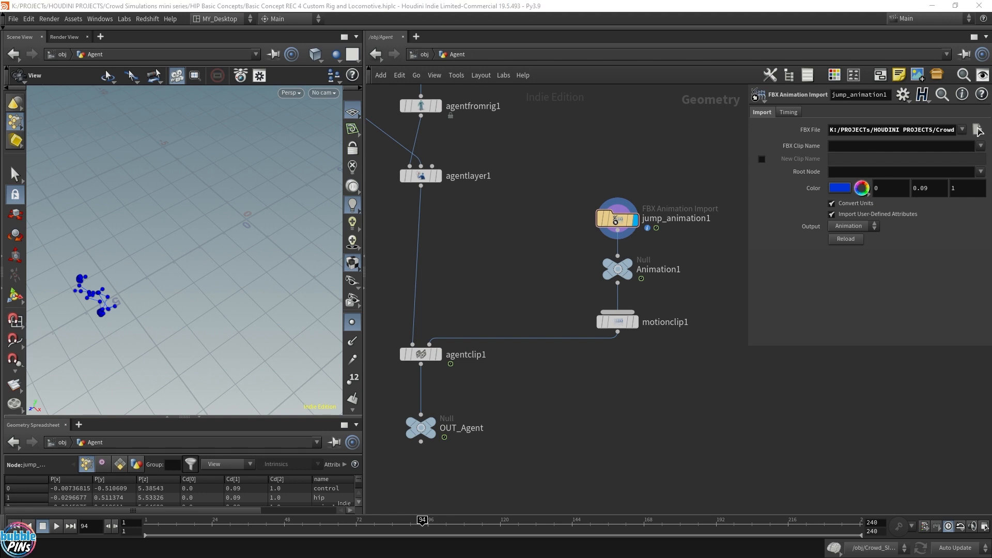
# Enable Create Locomotion Joint on the agentclip1 node and play the clip preview.
pyautogui.click(426, 355)
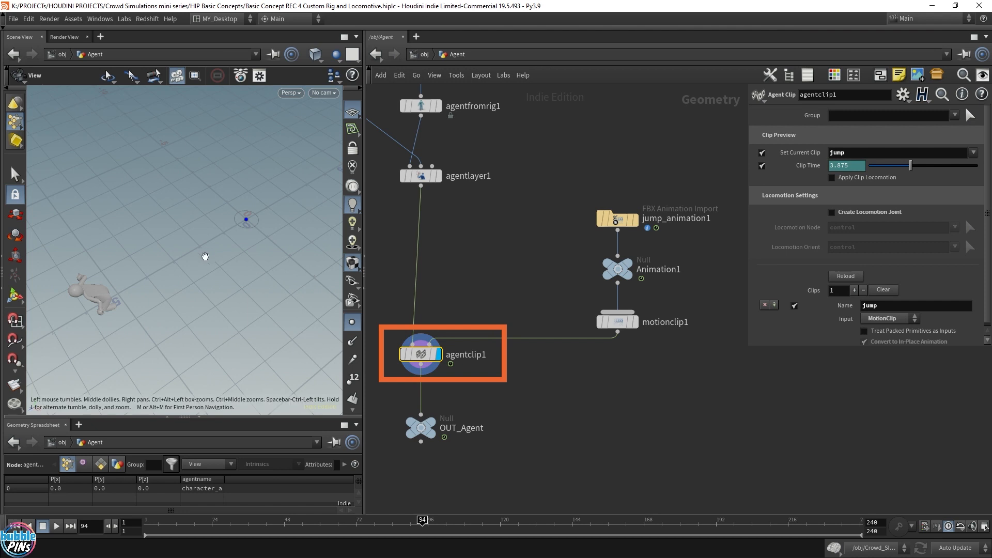
pyautogui.moveTo(203, 257)
pyautogui.mouseDown()
pyautogui.moveTo(214, 275)
pyautogui.moveTo(207, 277)
pyautogui.mouseUp()
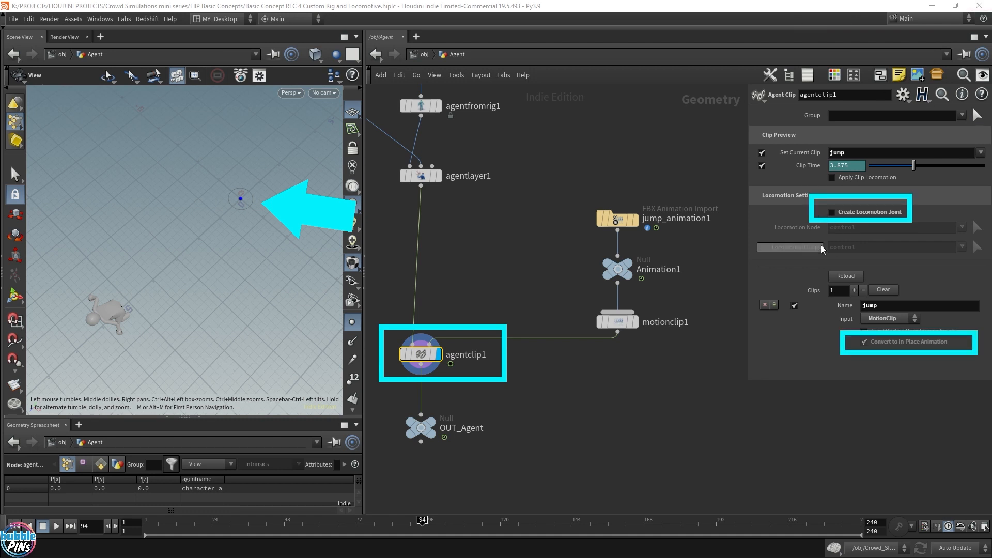
pyautogui.click(831, 211)
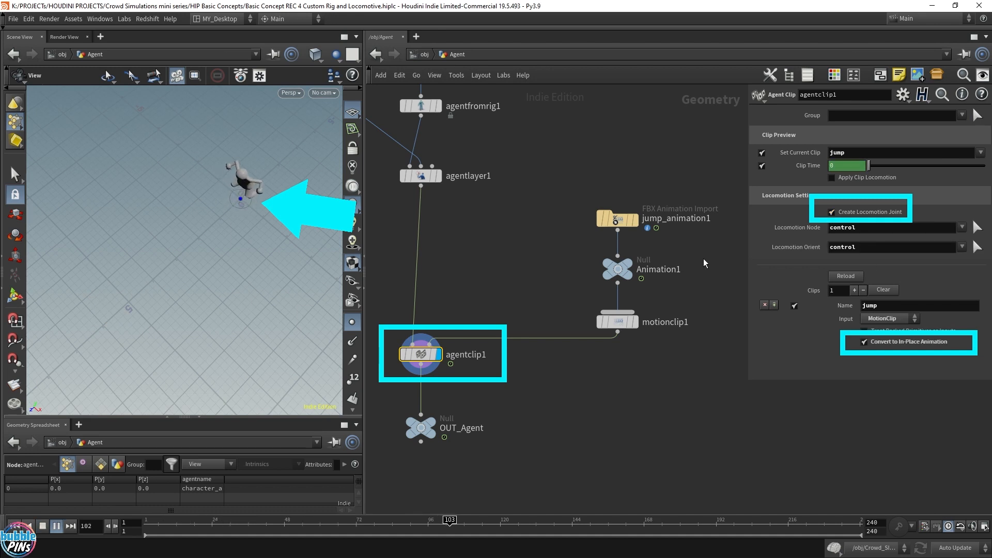
pyautogui.press('Up')
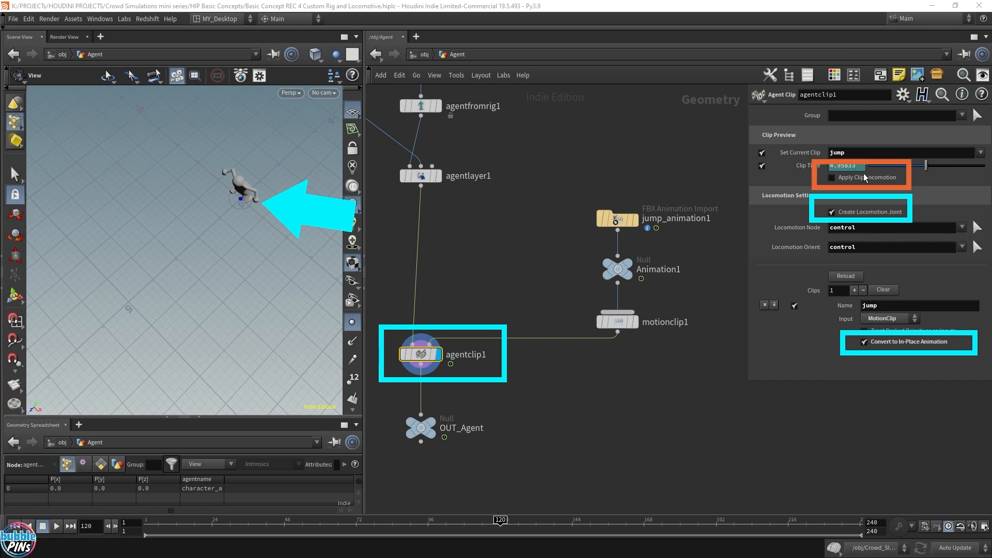
# Enable Apply Clip Locomotion on agentclip1 and play back the clip preview from the start.
pyautogui.click(832, 177)
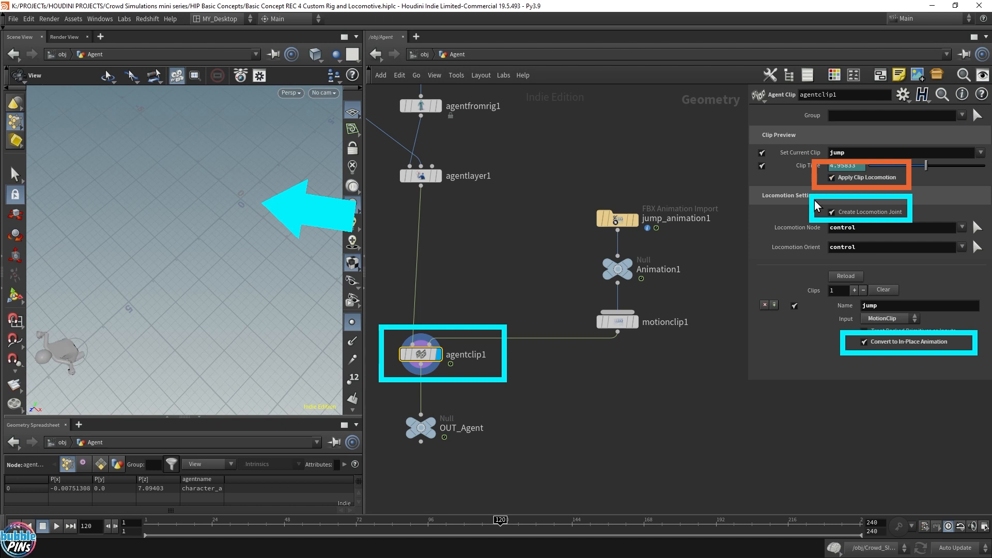
pyautogui.press('Up')
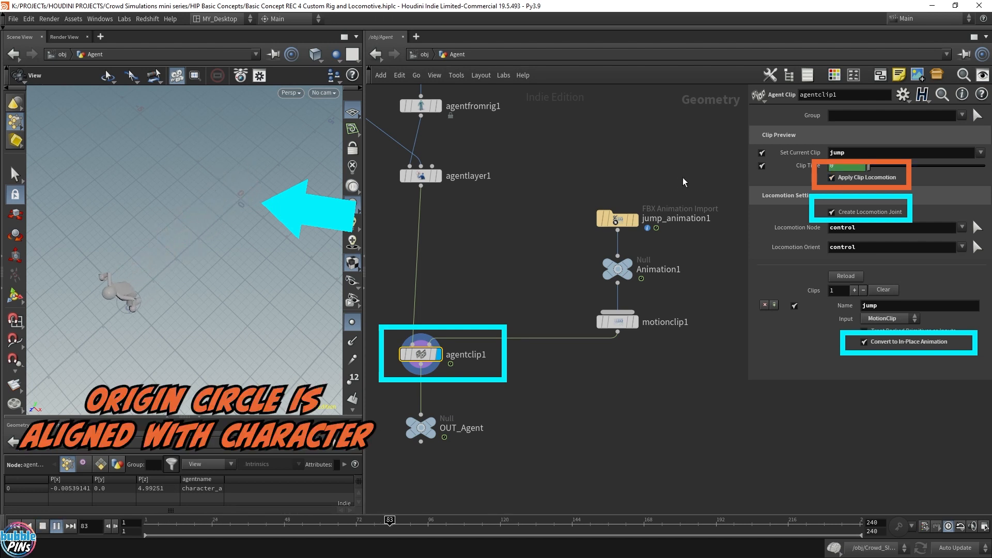
pyautogui.press('Up')
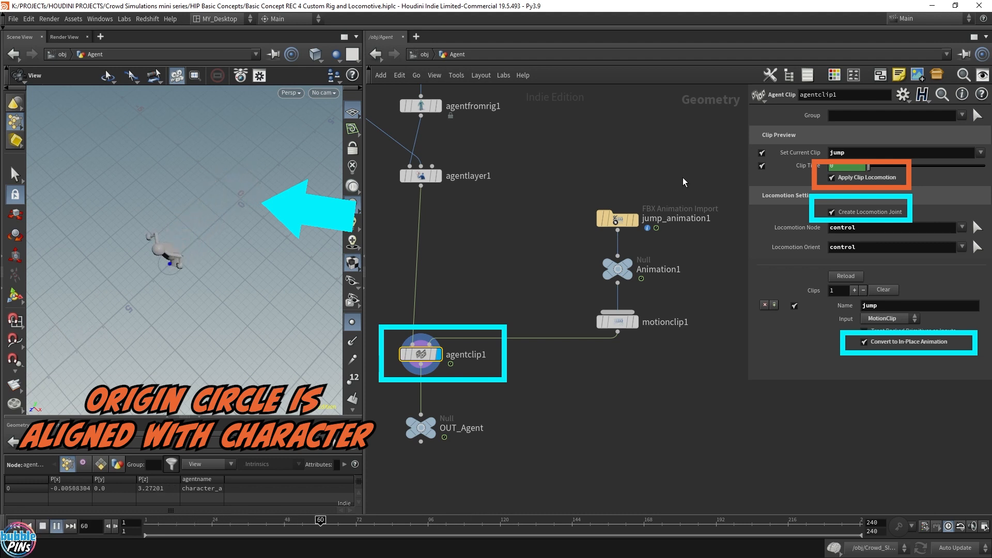
pyautogui.hotkey('ctrl', 'Up')
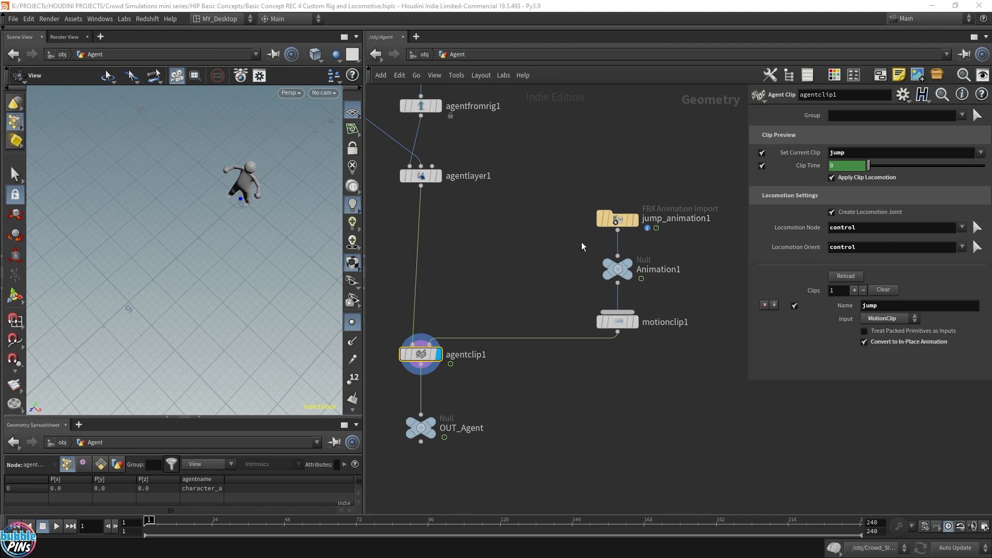
# Save the scene and play back the crowd simulation inside Crowd_SIM's dopnet1.
pyautogui.hotkey('ctrl', 's')
pyautogui.press('u')
pyautogui.doubleClick(504, 367)
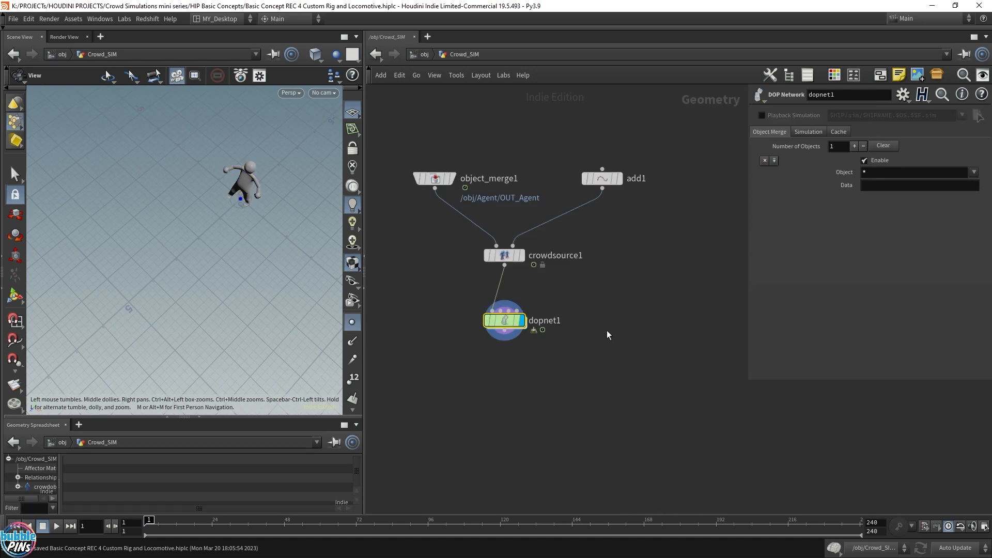
pyautogui.doubleClick(504, 320)
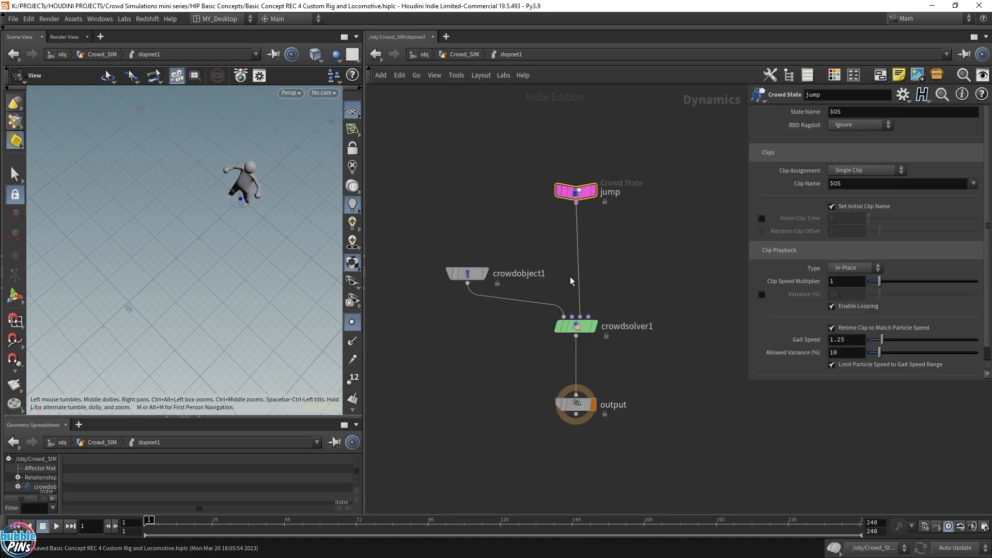
pyautogui.press('Up')
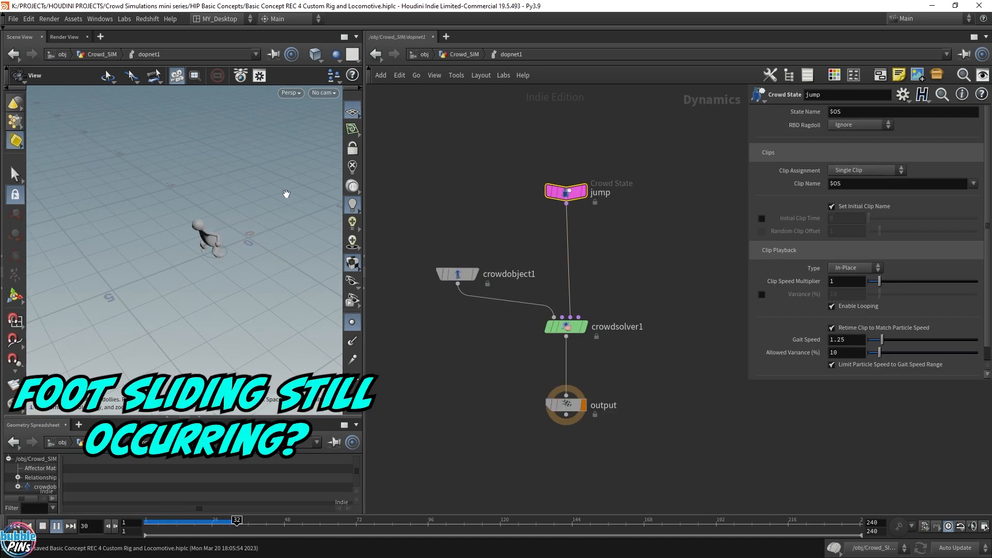
pyautogui.click(14, 526)
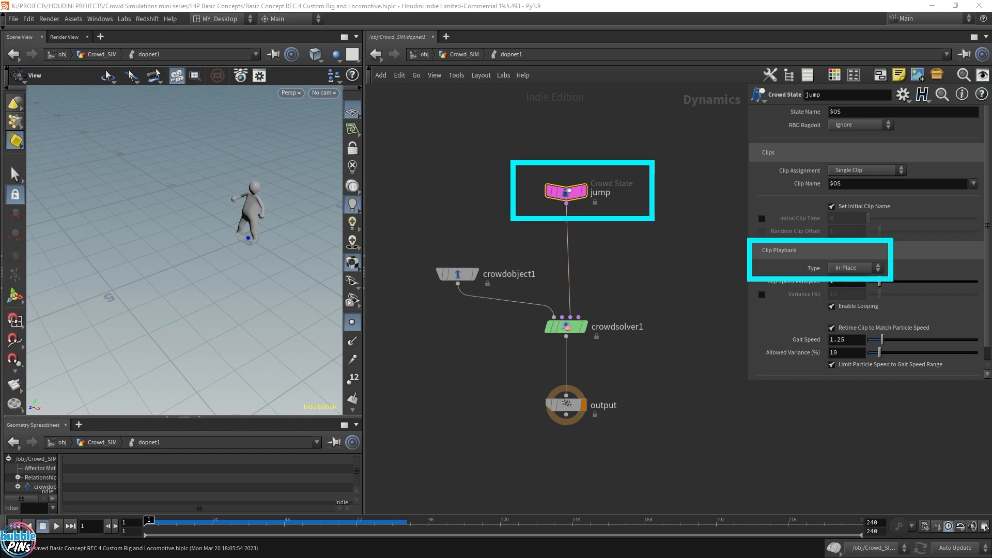
# Set the jump Crowd State's clip playback Type to Locomotive.
pyautogui.click(873, 269)
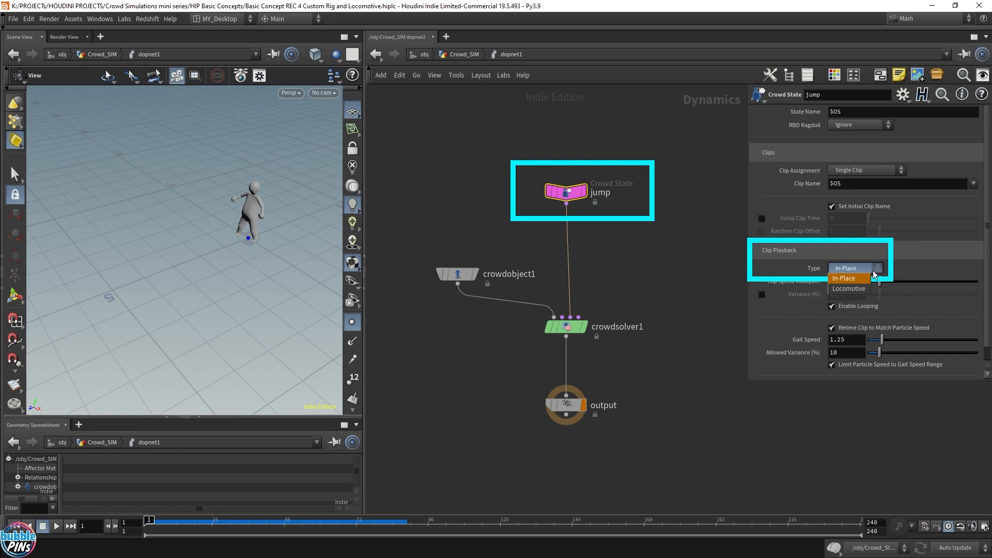
pyautogui.click(847, 279)
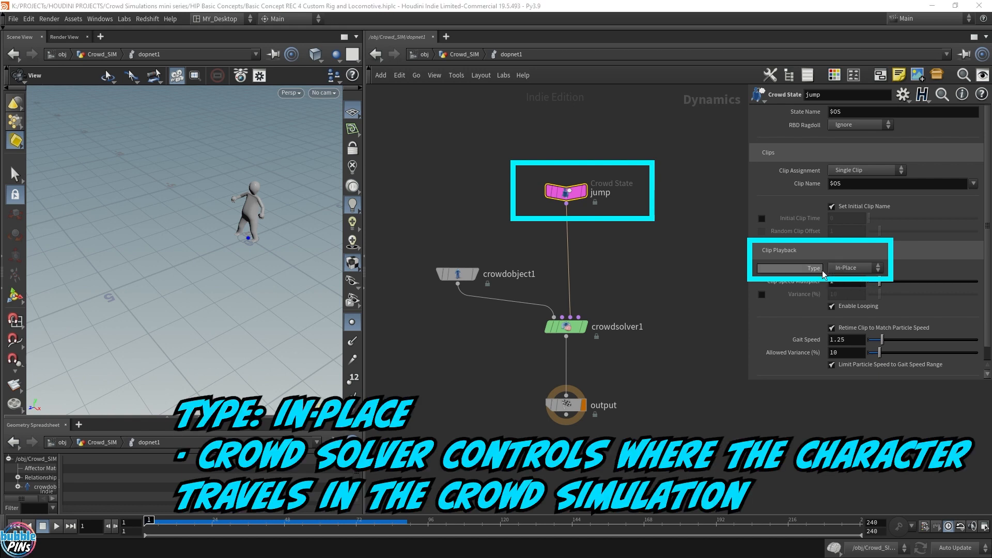
pyautogui.click(861, 270)
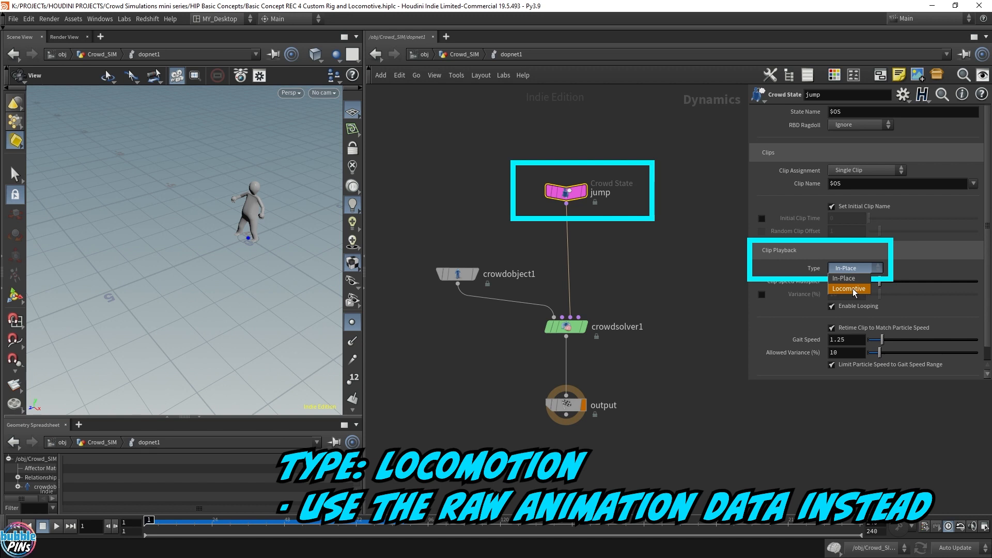
pyautogui.click(850, 289)
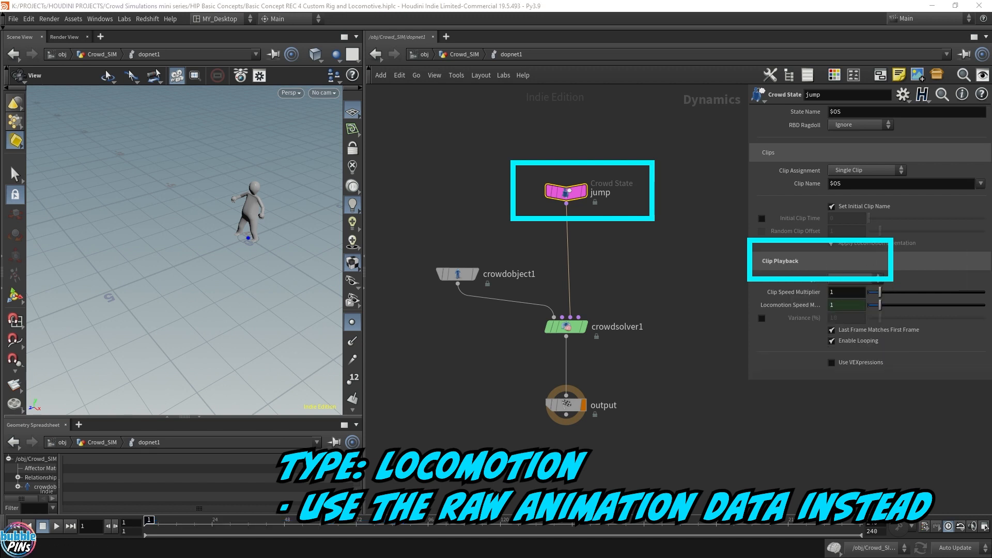
# Play back the simulation and examine the jumping agent's feet in the viewport.
pyautogui.press('Up')
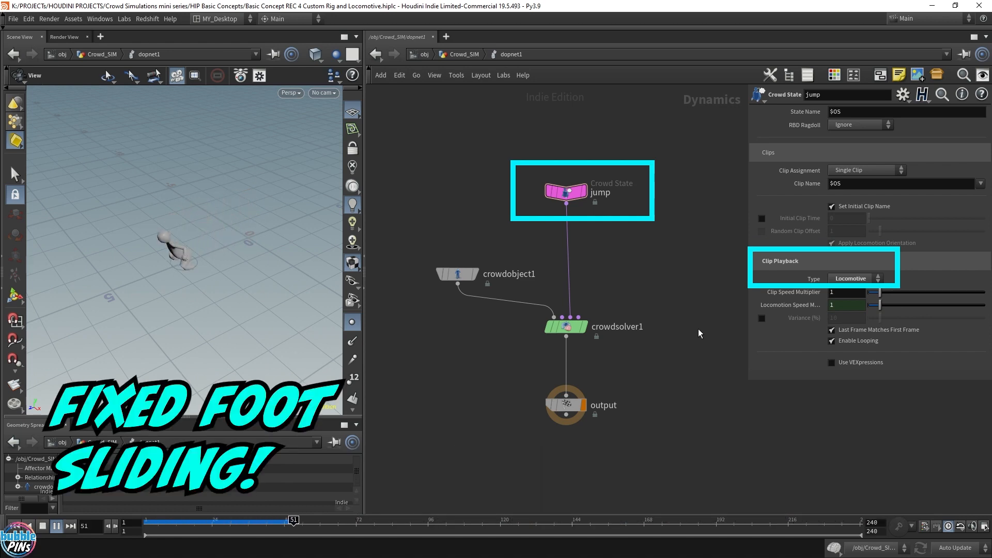
pyautogui.press('Up')
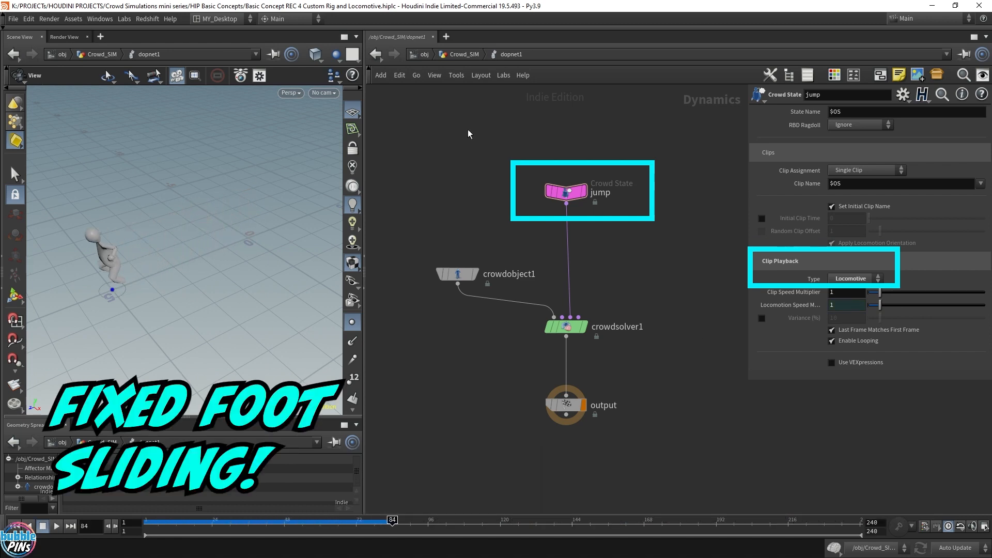
pyautogui.moveTo(241, 271); pyautogui.dragTo(276, 265)
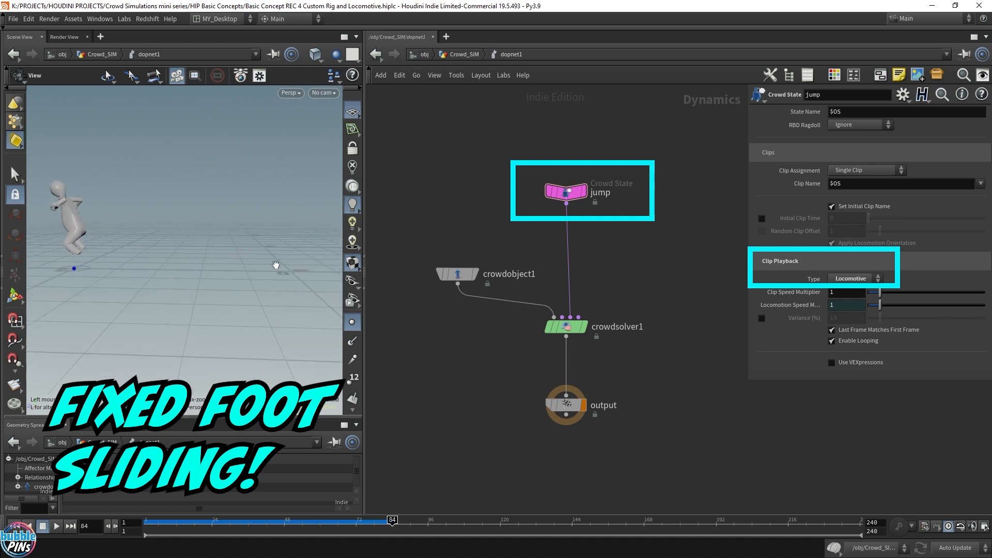
pyautogui.moveTo(235, 529)
pyautogui.mouseDown()
pyautogui.moveTo(178, 530)
pyautogui.moveTo(310, 539)
pyautogui.moveTo(146, 531)
pyautogui.moveTo(362, 522)
pyautogui.mouseUp()
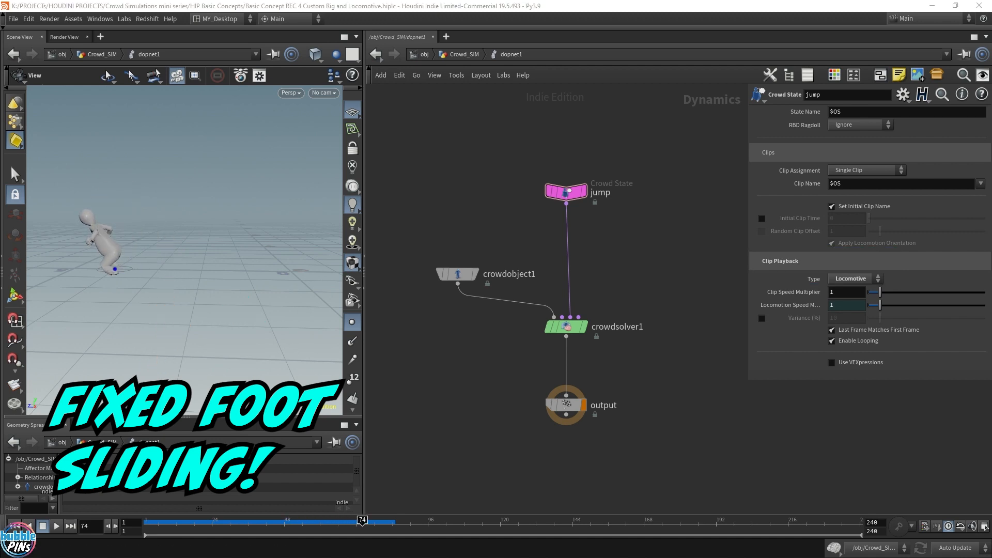
pyautogui.click(15, 526)
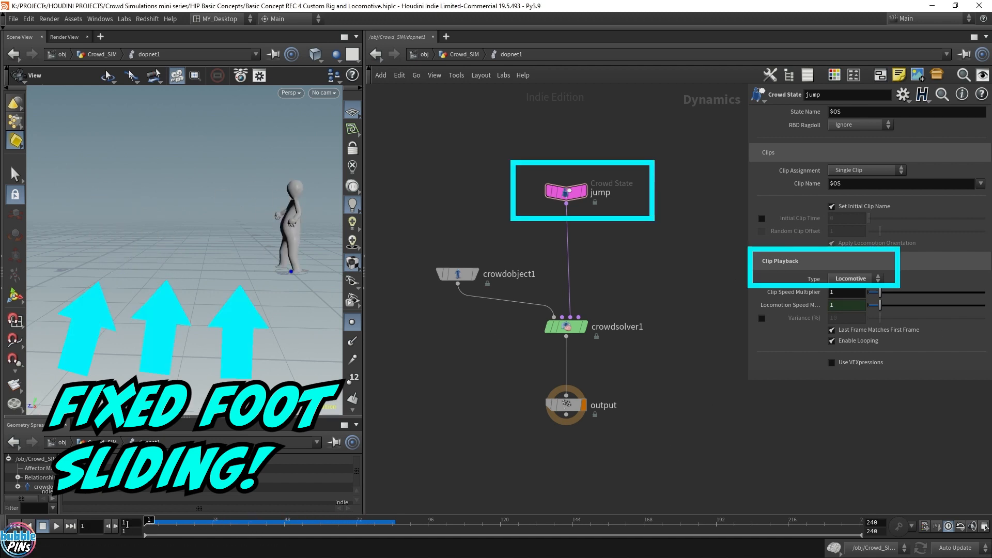
pyautogui.click(56, 526)
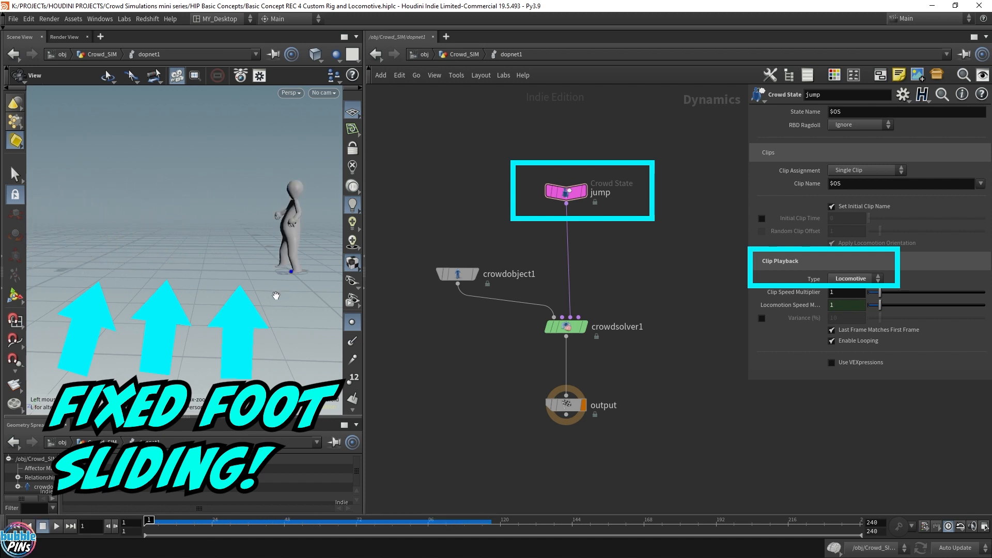
pyautogui.press('Up')
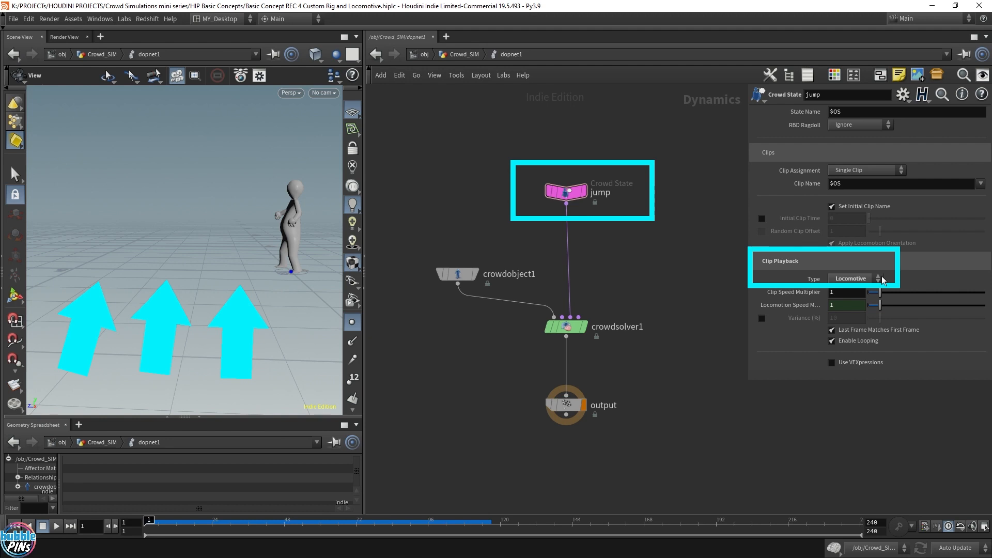
# Return to the object level and enter the Agent geometry network.
pyautogui.click(851, 280)
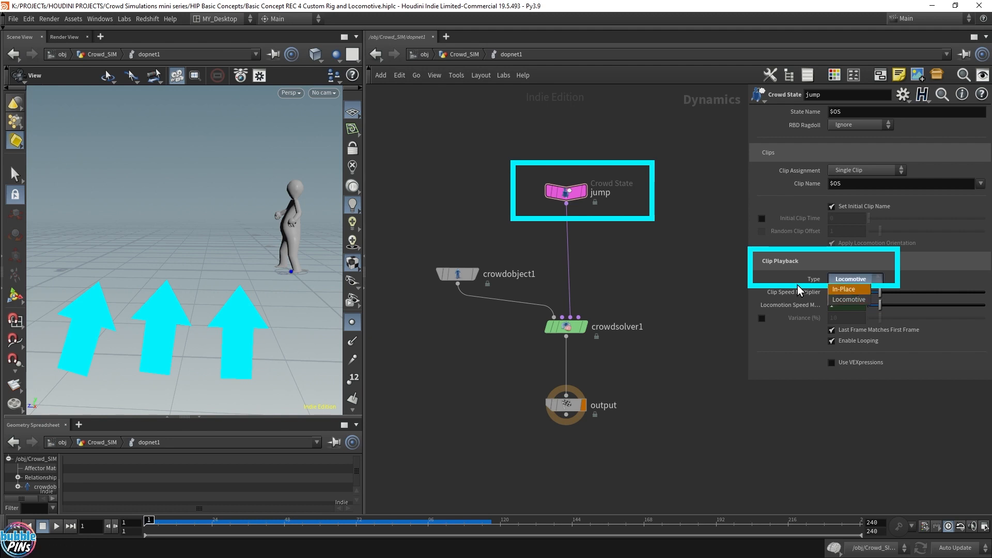
pyautogui.click(852, 300)
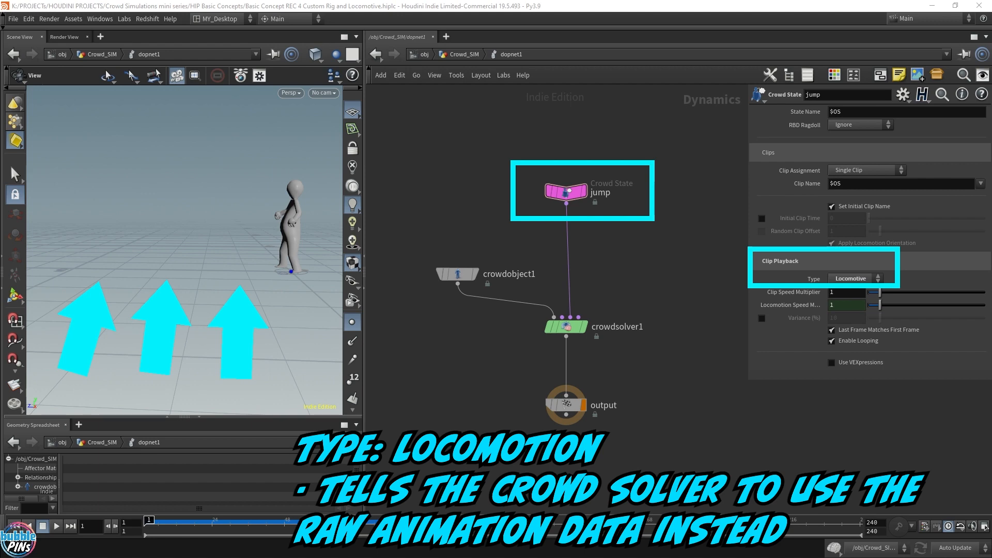
pyautogui.click(425, 55)
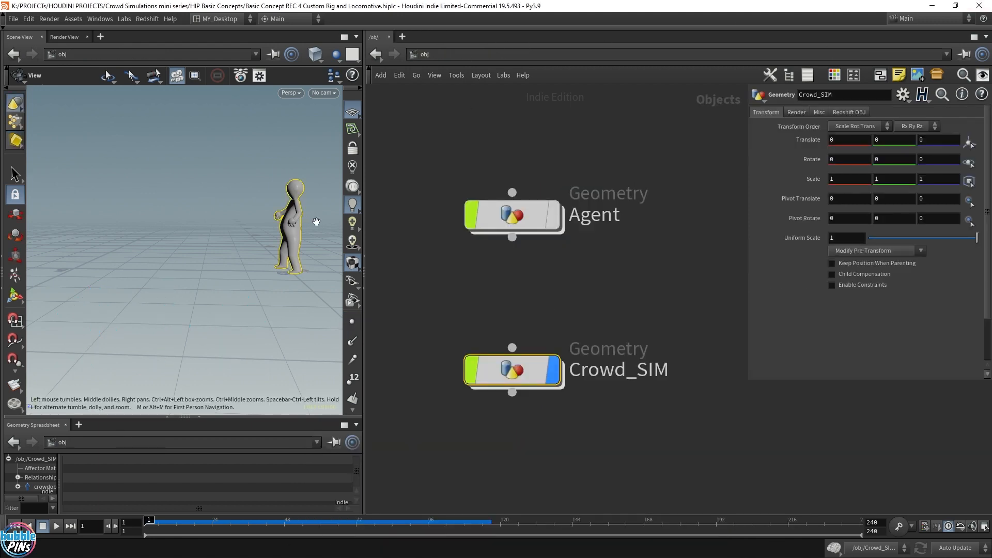
pyautogui.doubleClick(512, 215)
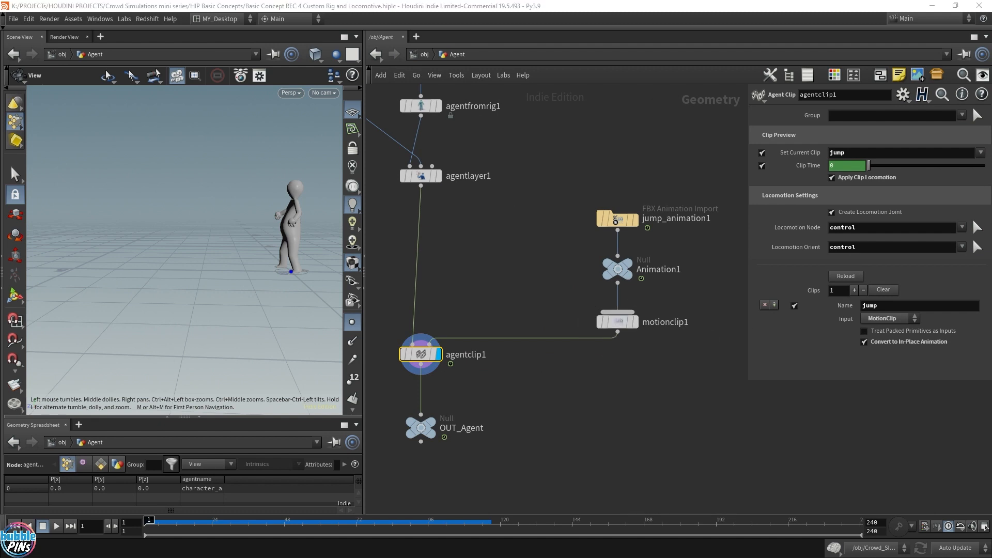